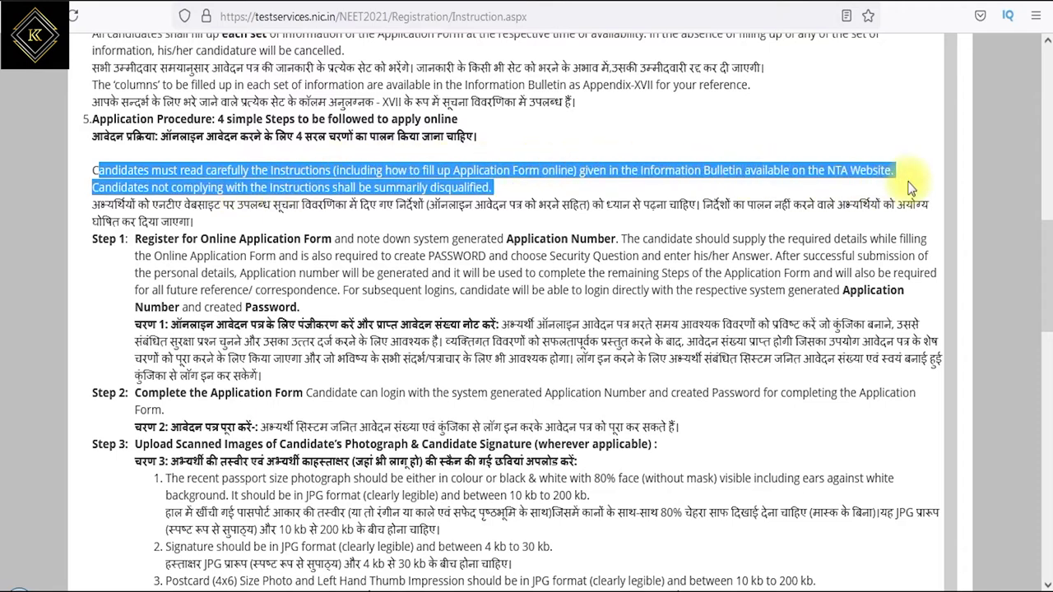
- Read through the instructions, highlighting the disqualification warning and the Step 1 registration note
left_click_drag(171, 187, 514, 191)
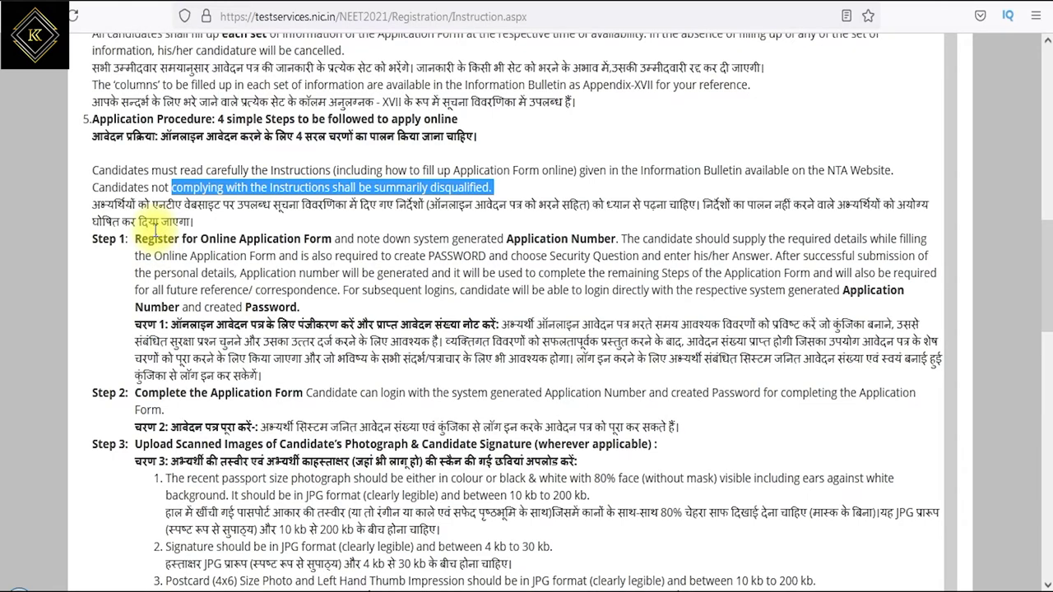
left_click_drag(149, 238, 268, 240)
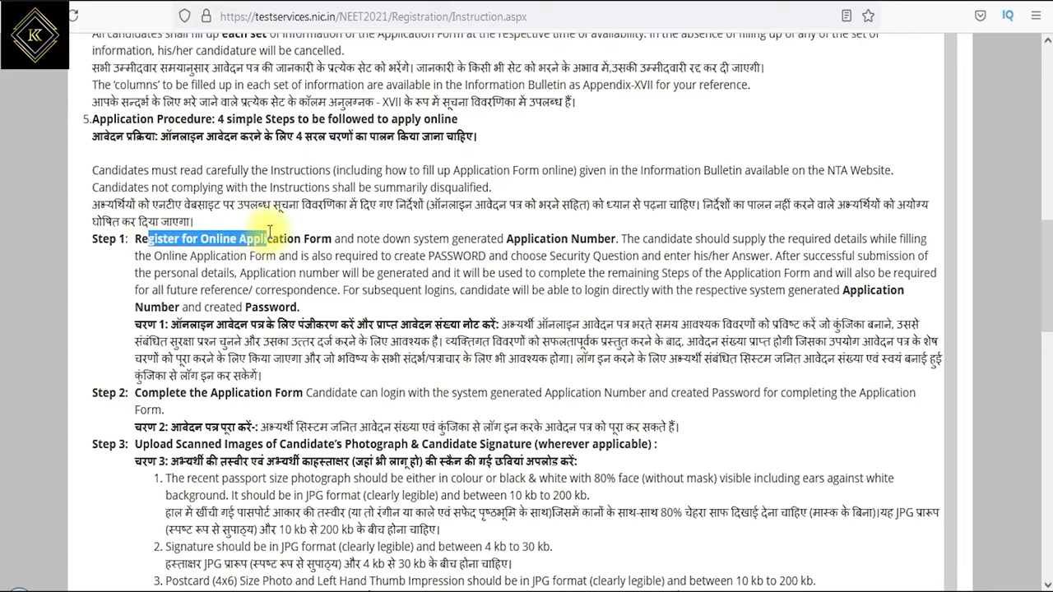
left_click(150, 395)
left_click_drag(151, 395, 229, 395)
left_click_drag(150, 445, 264, 445)
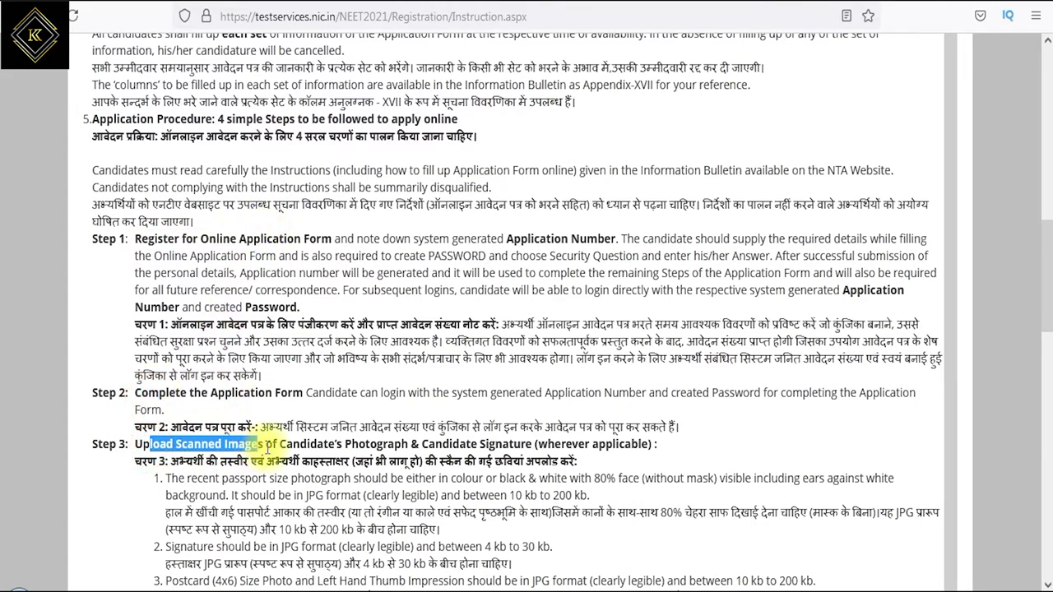
scroll(316, 424, "down", 5)
scroll(315, 424, "down", 1)
left_click_drag(140, 326, 447, 341)
scroll(447, 339, "down", 3)
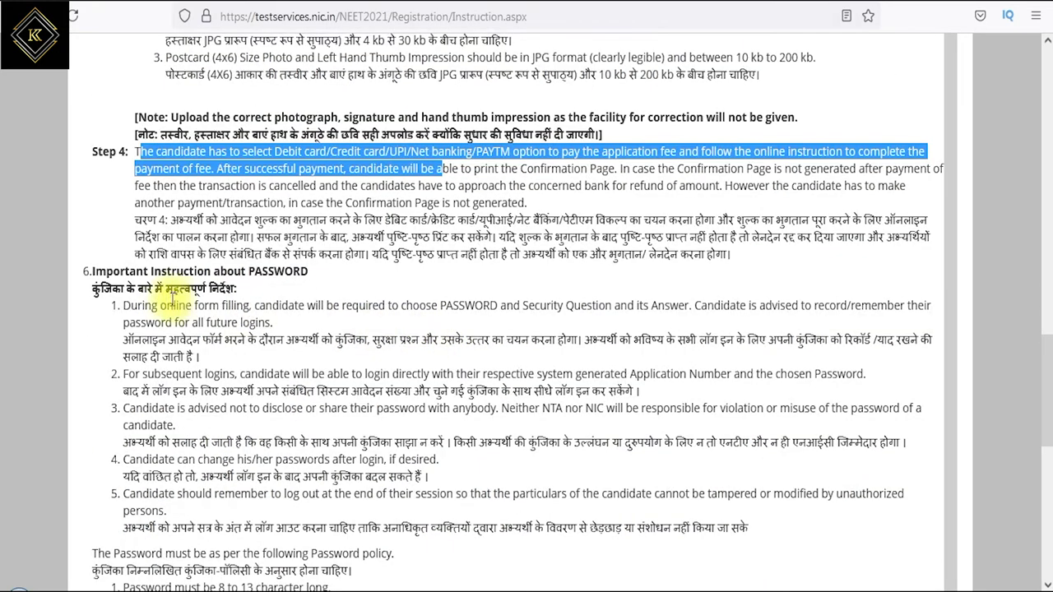
left_click_drag(130, 280, 169, 288)
scroll(282, 381, "down", 5)
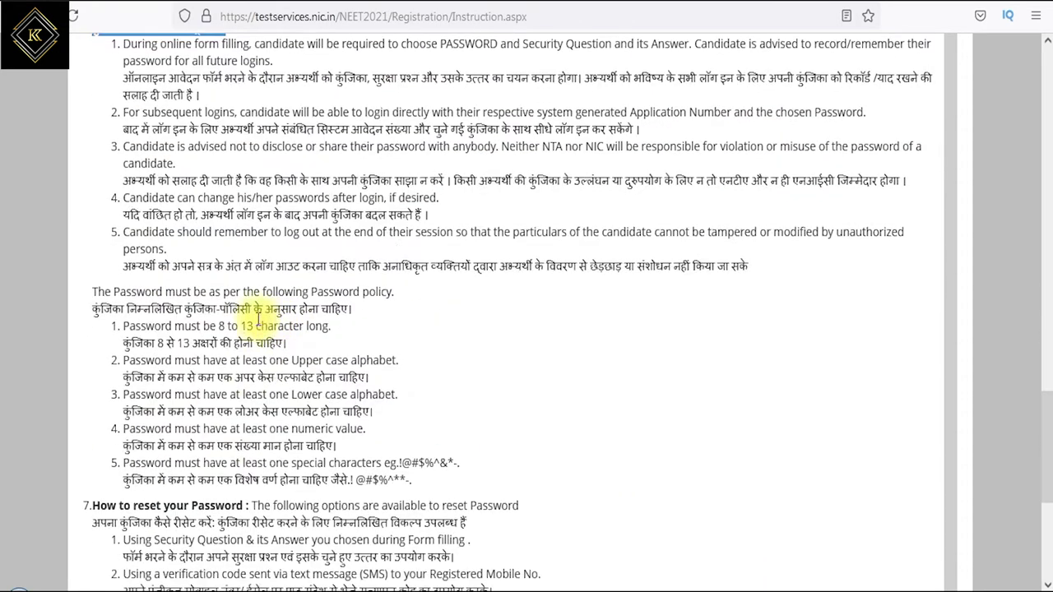
scroll(216, 307, "down", 5)
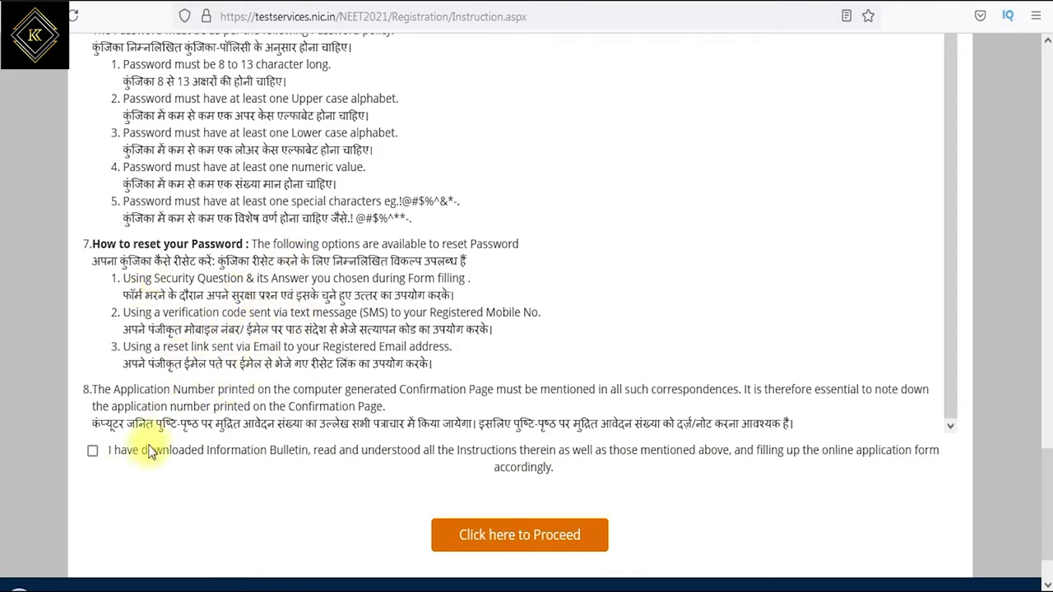
- Tick the 'I have downloaded Information Bulletin…' declaration and proceed to registration
left_click(92, 451)
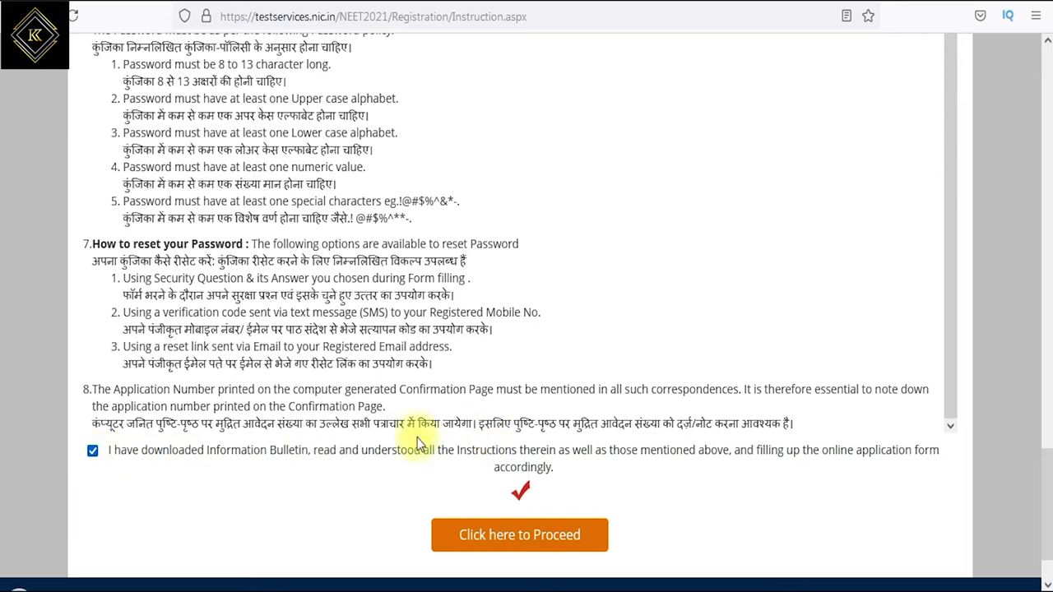
left_click_drag(163, 455, 247, 455)
scroll(247, 455, "down", 2)
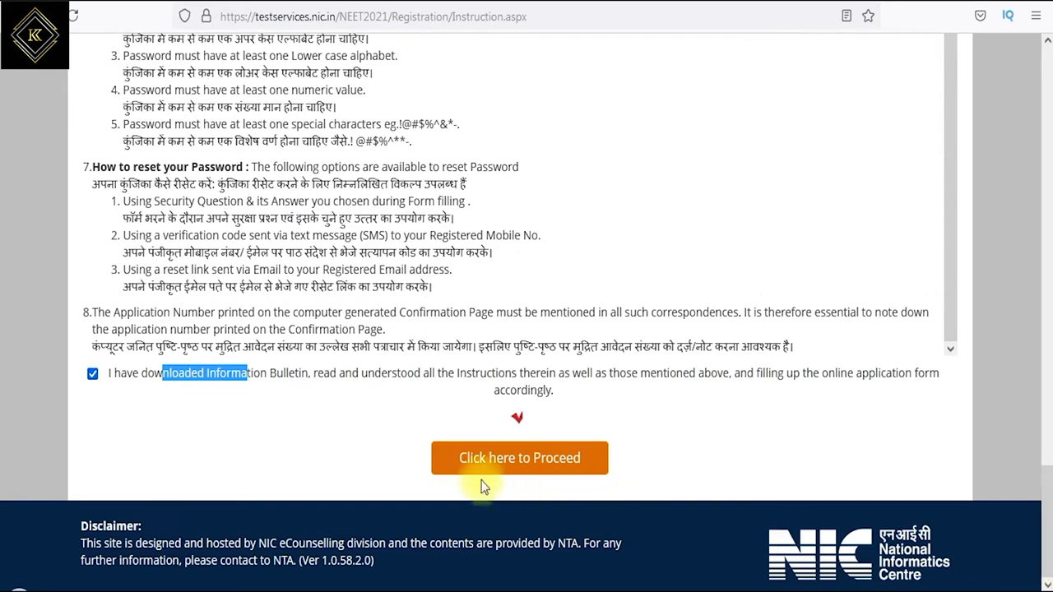
left_click(529, 463)
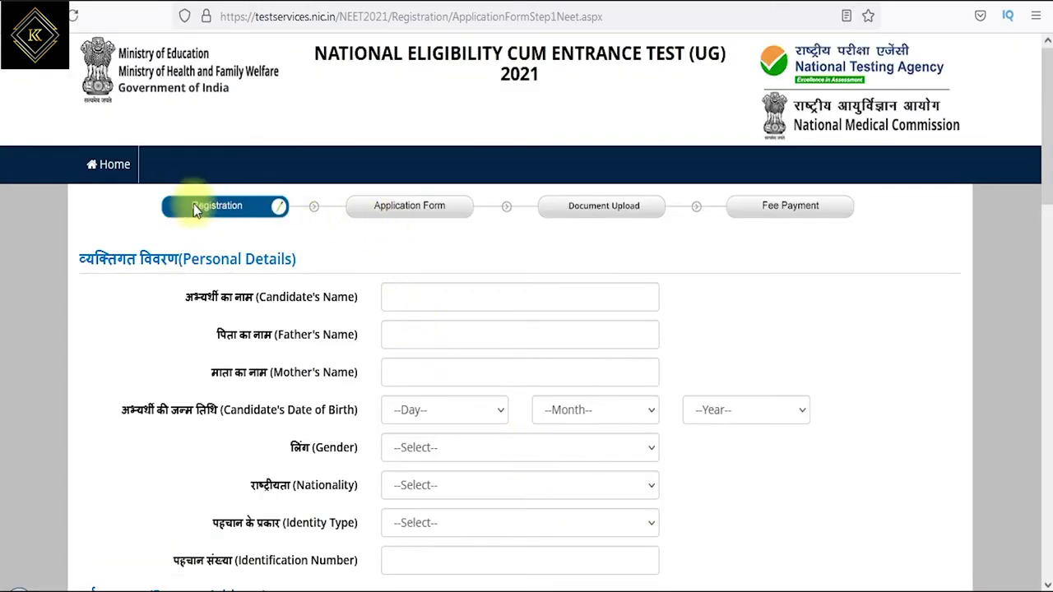
- Enter the candidate's, father's and mother's names
left_click(433, 297)
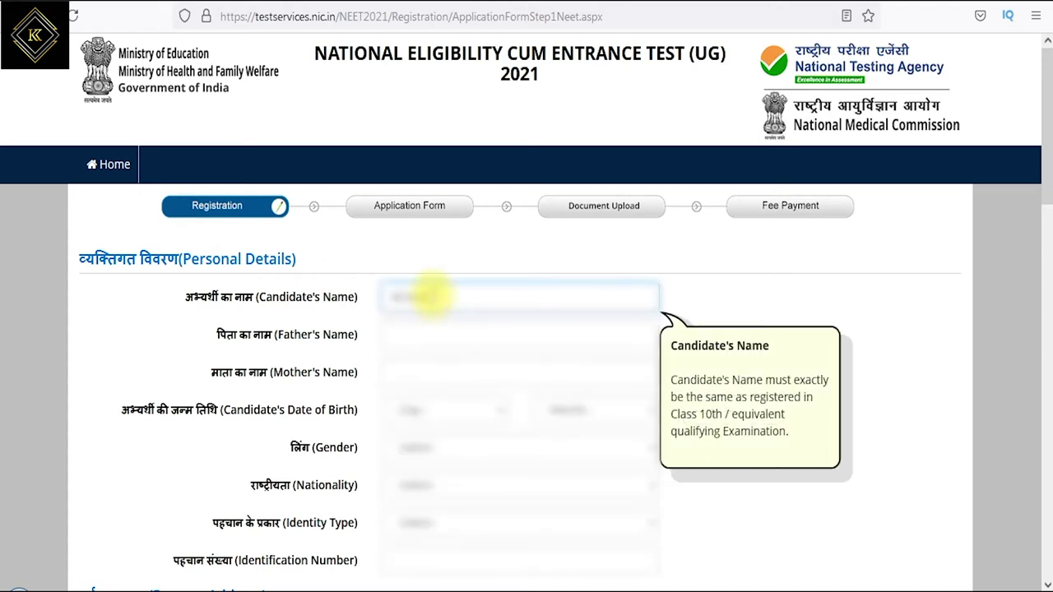
key("Tab")
type("Rajkumar")
key("Tab")
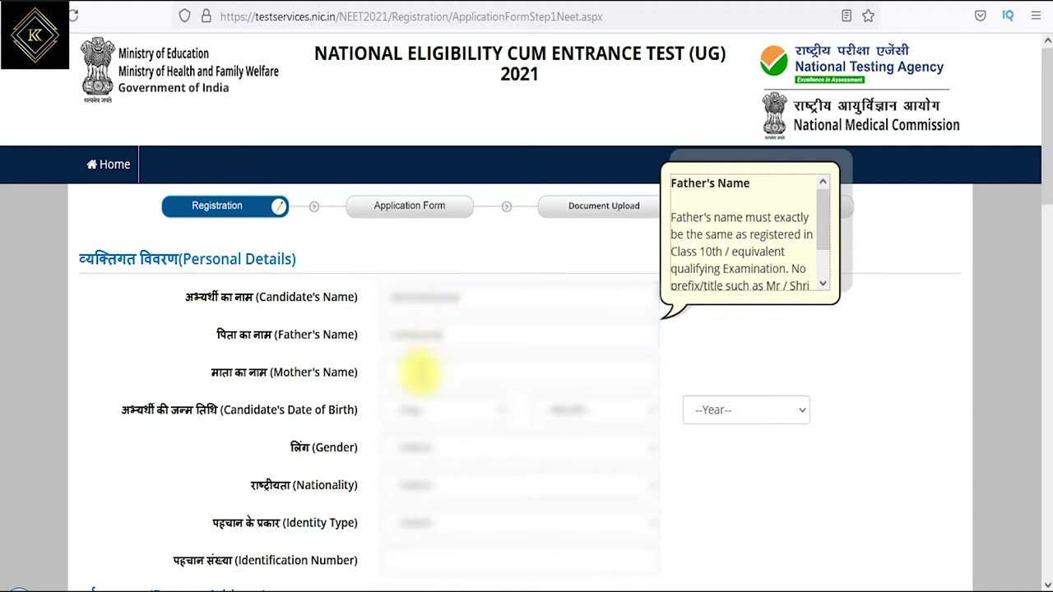
left_click(417, 375)
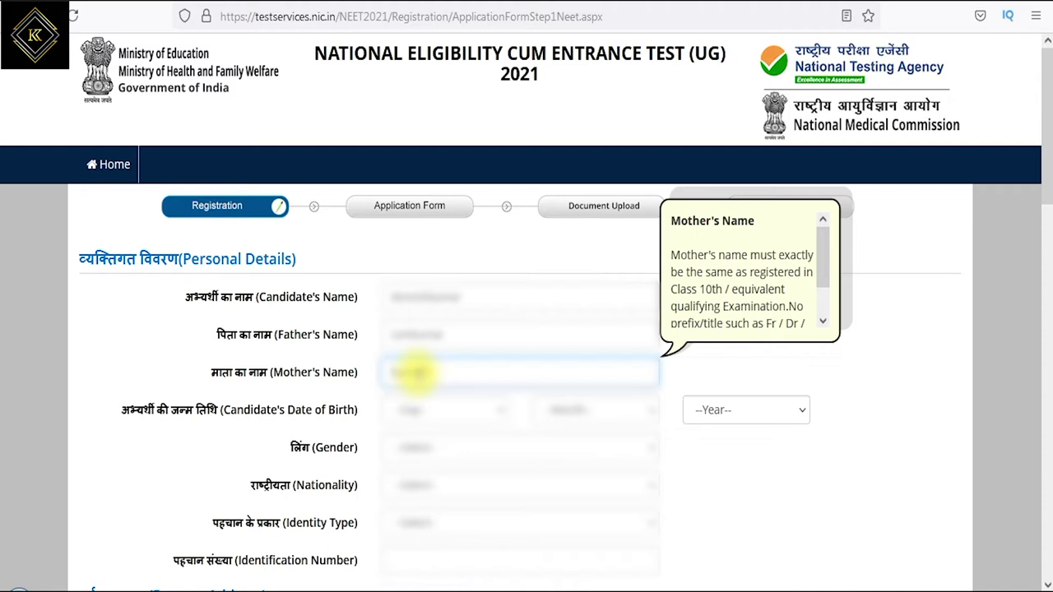
left_click(453, 416)
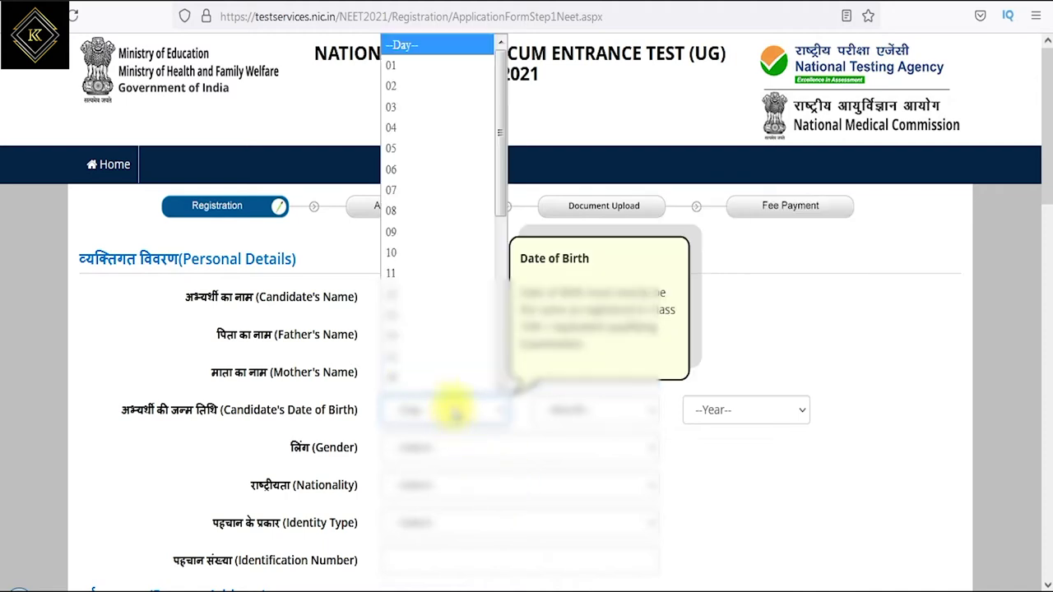
left_click(418, 237)
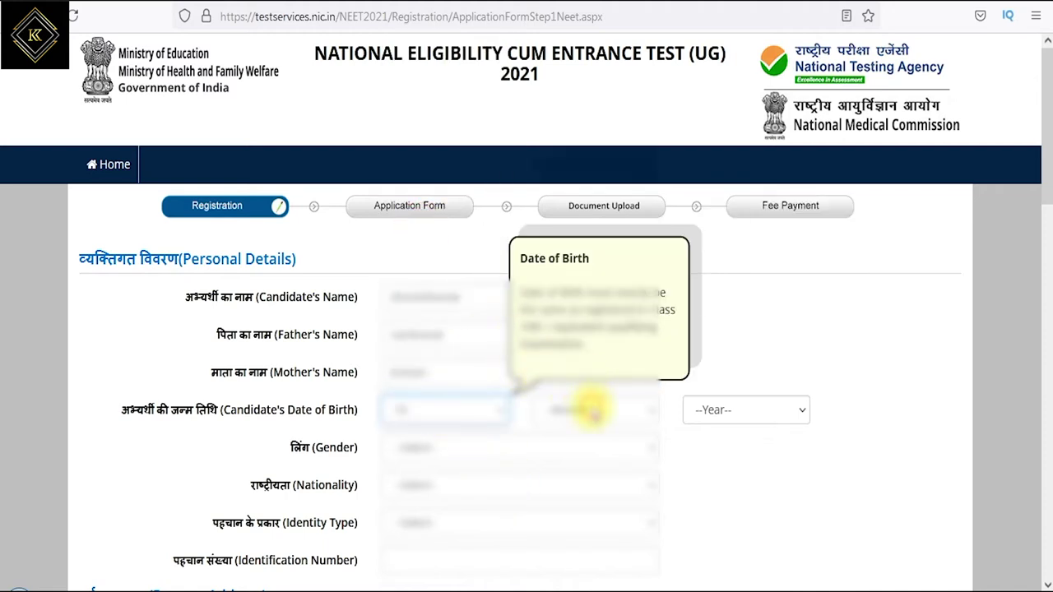
left_click(587, 412)
left_click(564, 300)
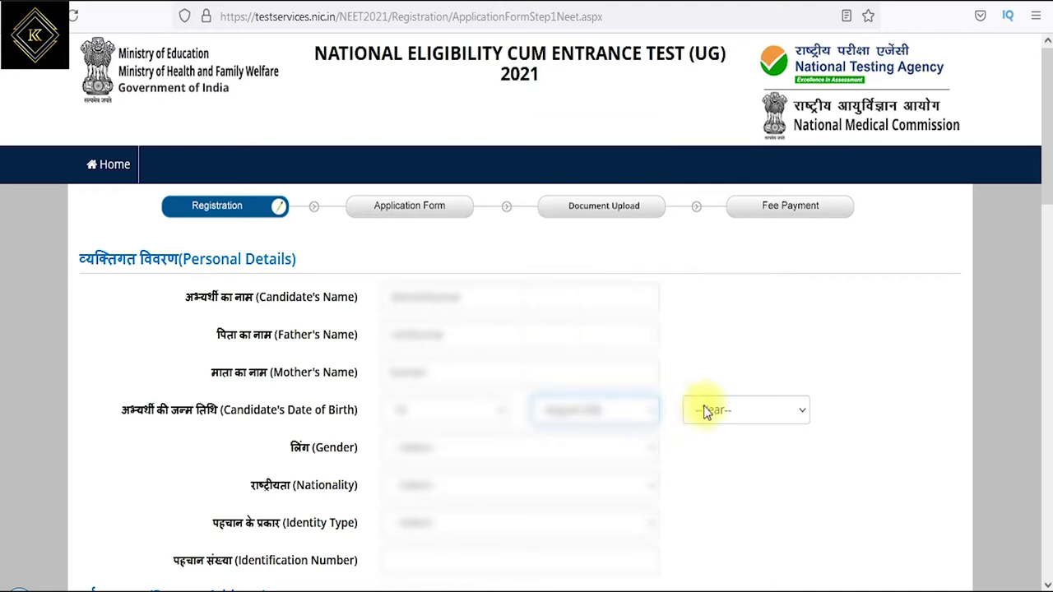
left_click(713, 412)
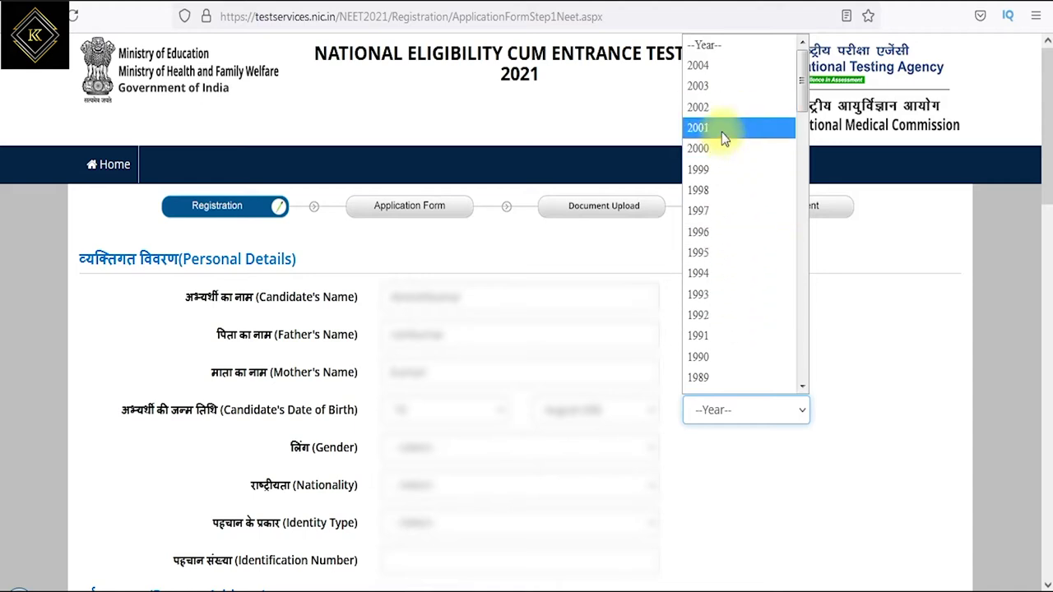
left_click(709, 89)
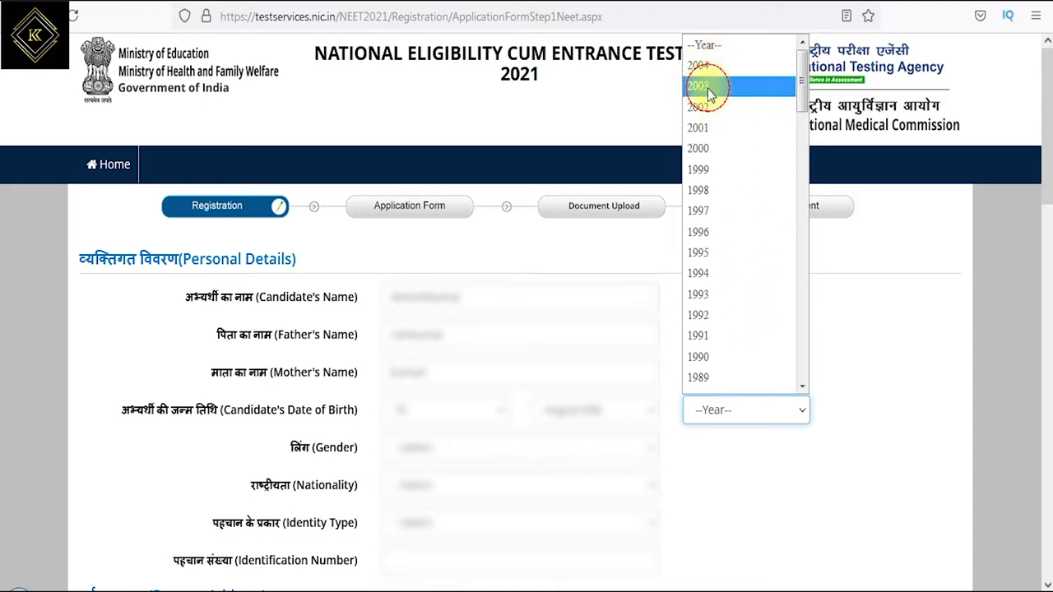
left_click(434, 446)
left_click(415, 492)
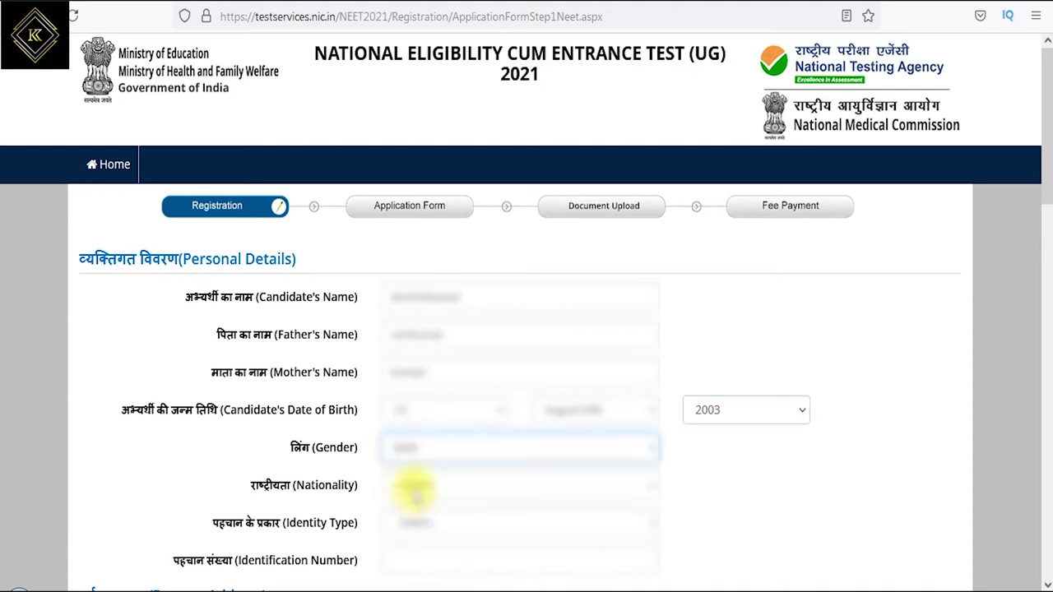
- Choose the nationality, select Aadhaar as identity type and enter its last four digits
left_click(415, 488)
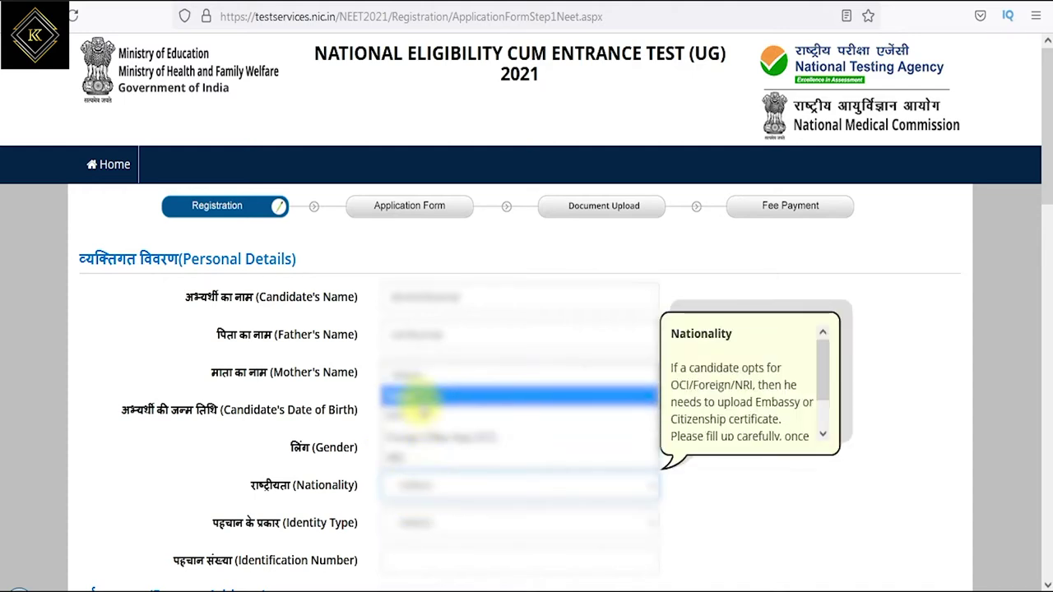
left_click(417, 415)
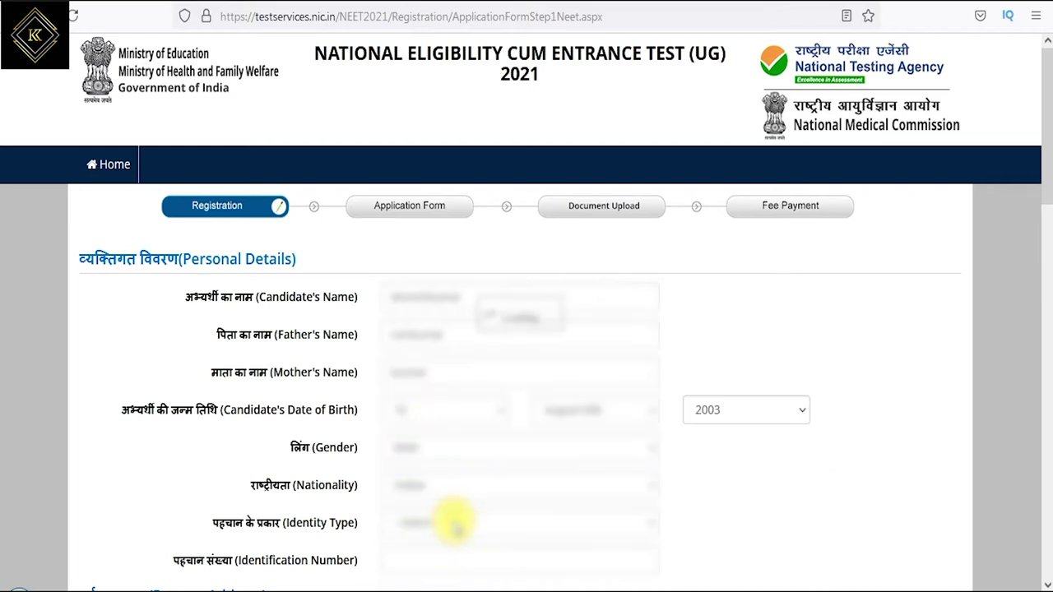
left_click(455, 524)
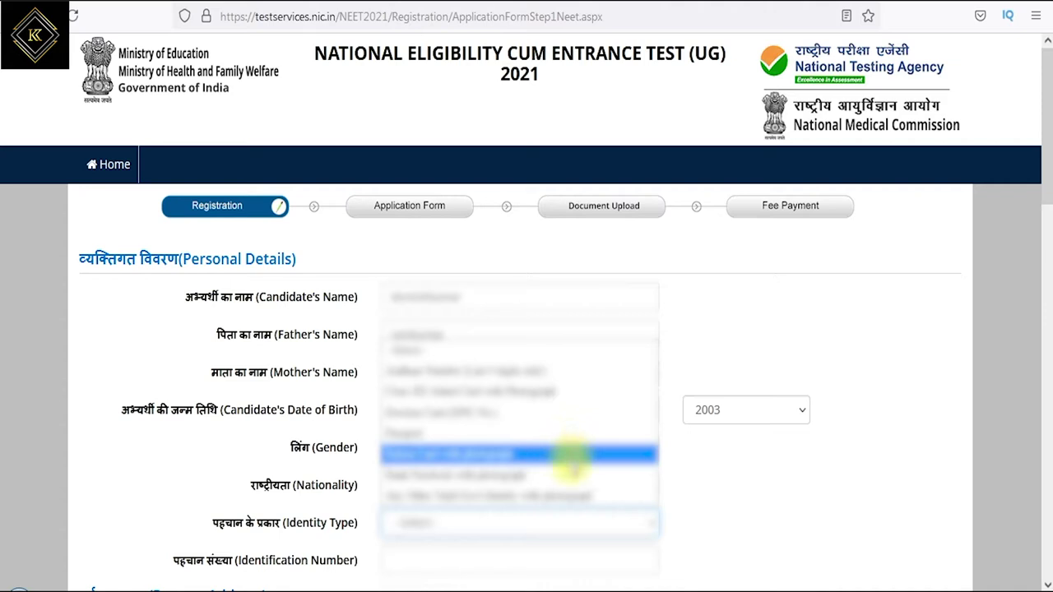
left_click(564, 371)
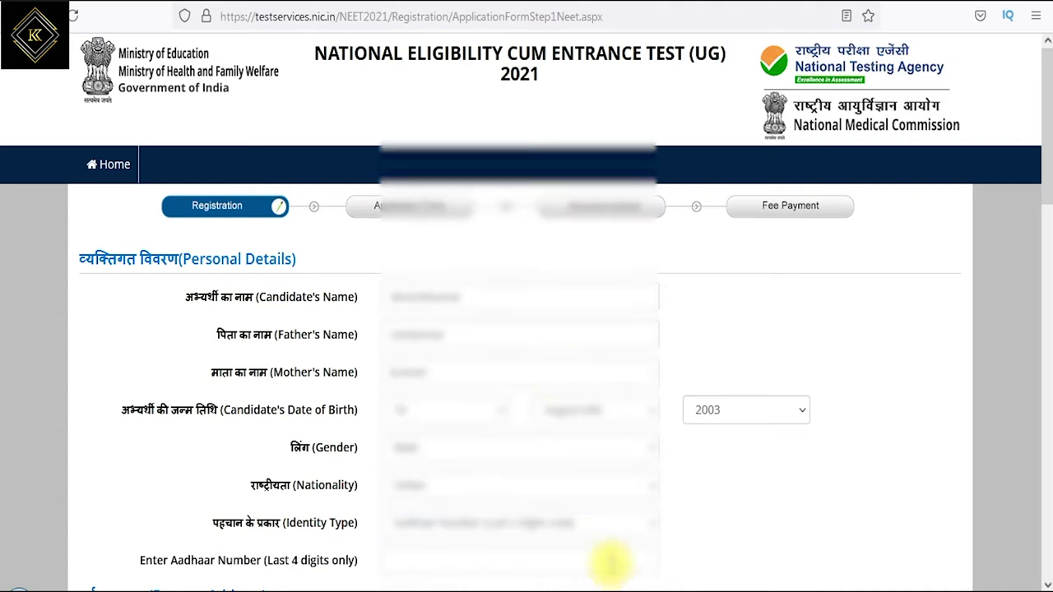
scroll(606, 560, "down", 3)
left_click(410, 388)
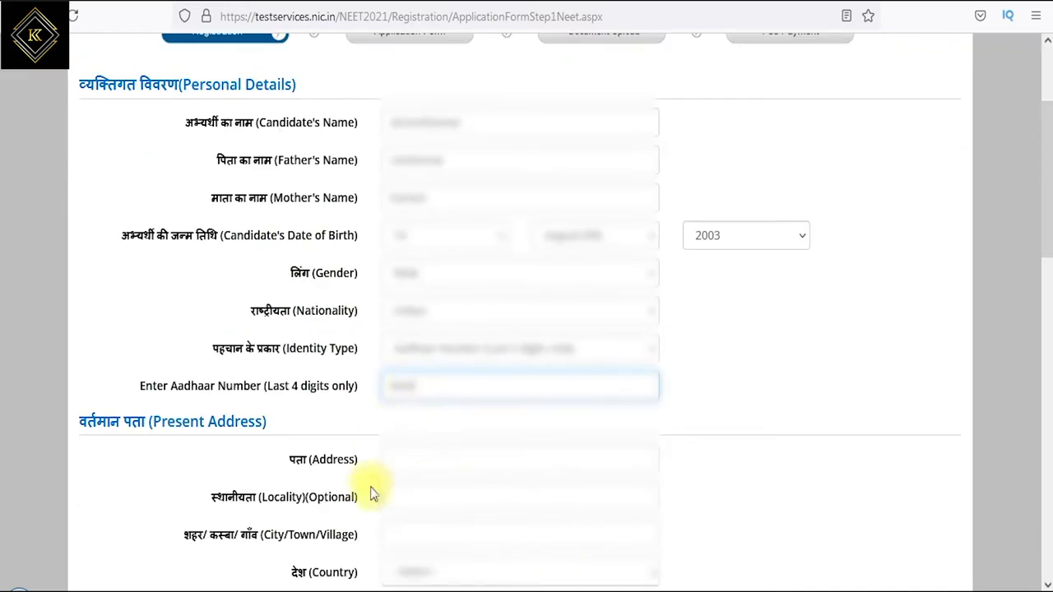
left_click(408, 466)
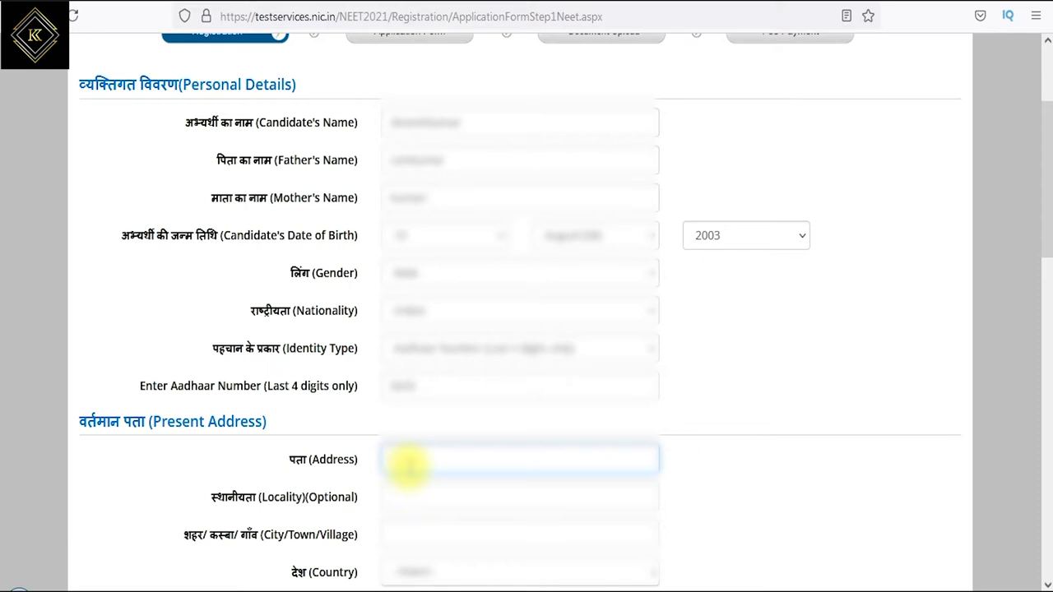
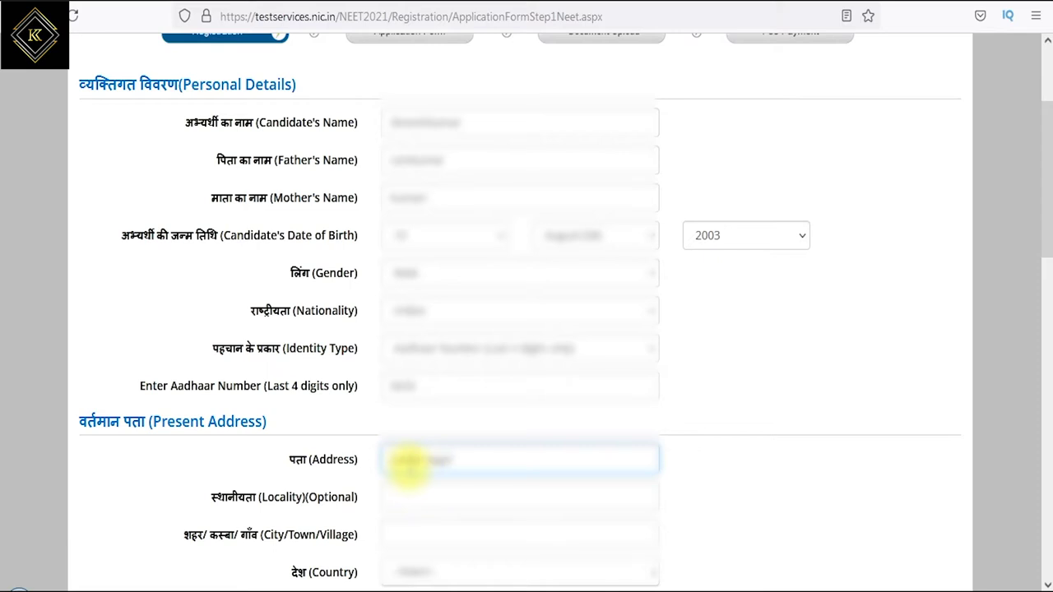
- Enter the present address lines: house, locality and city or town
key("Tab")
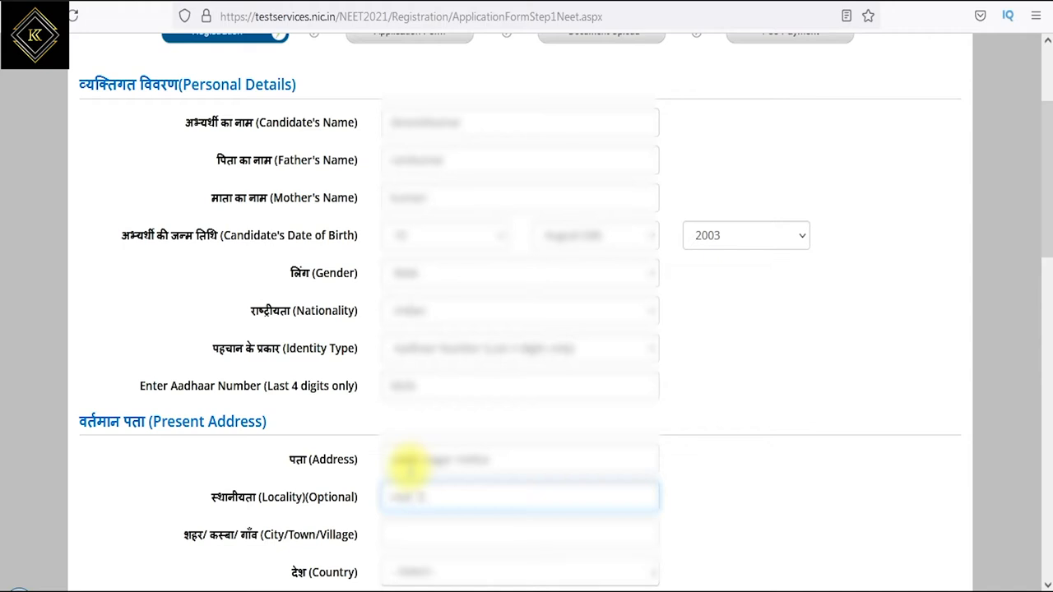
key("Tab")
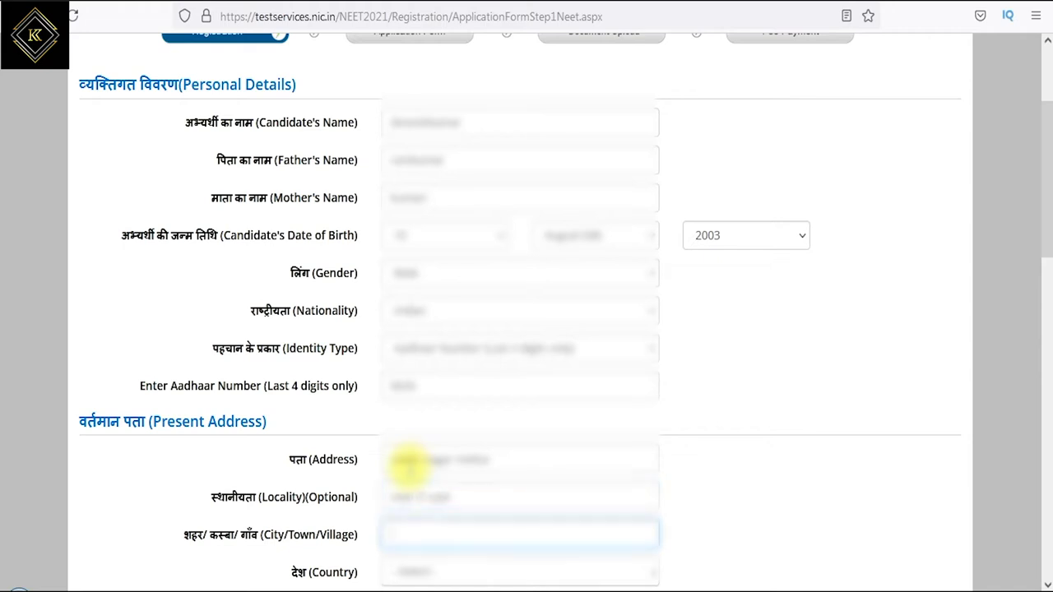
- Select the present address's country, state and district from the dropdown lists
scroll(981, 535, "down", 4)
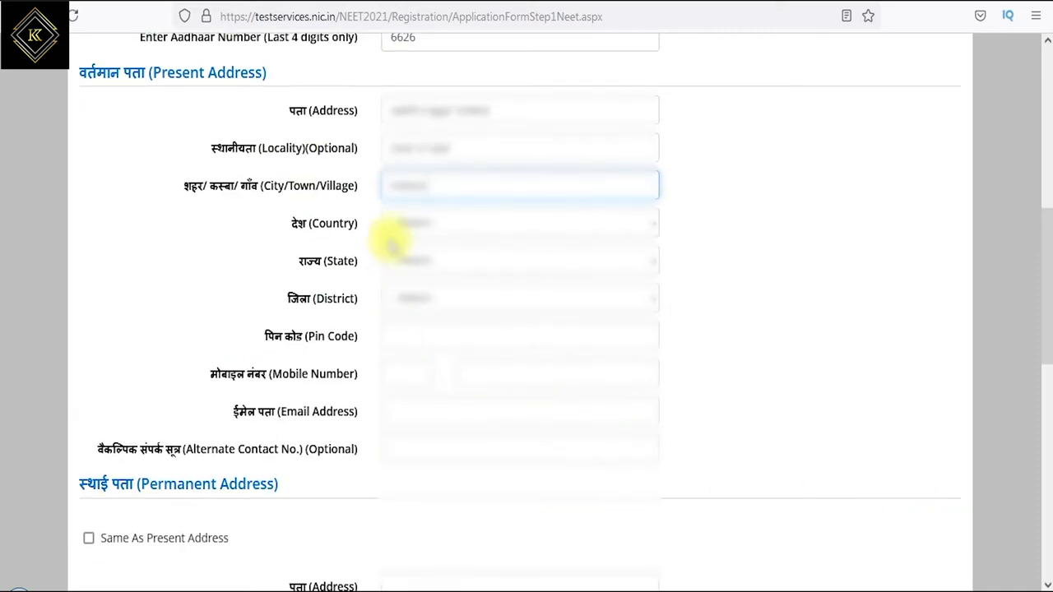
double_click(328, 224)
left_click(420, 228)
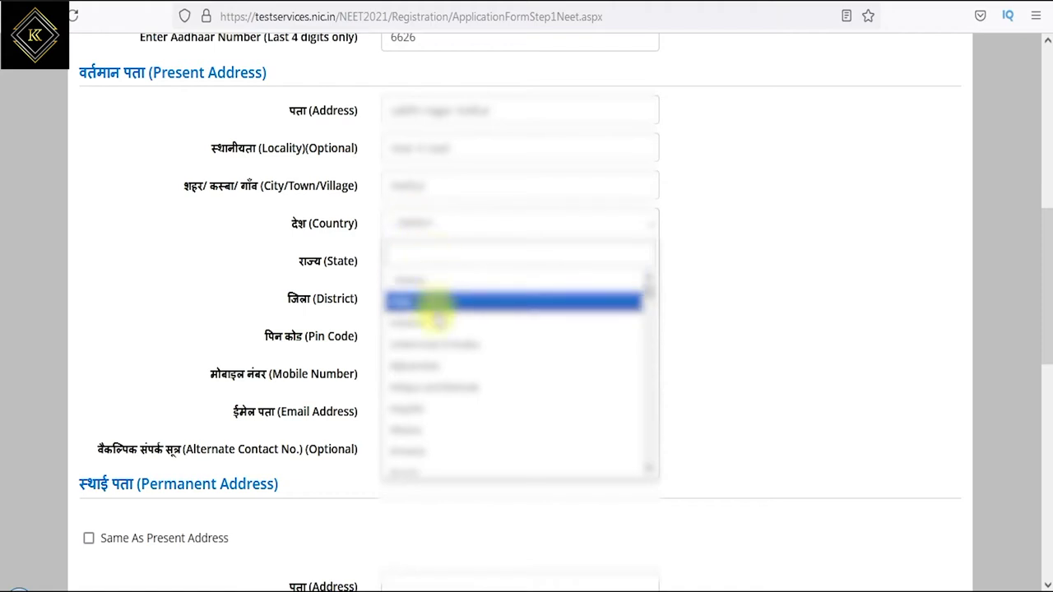
left_click(412, 303)
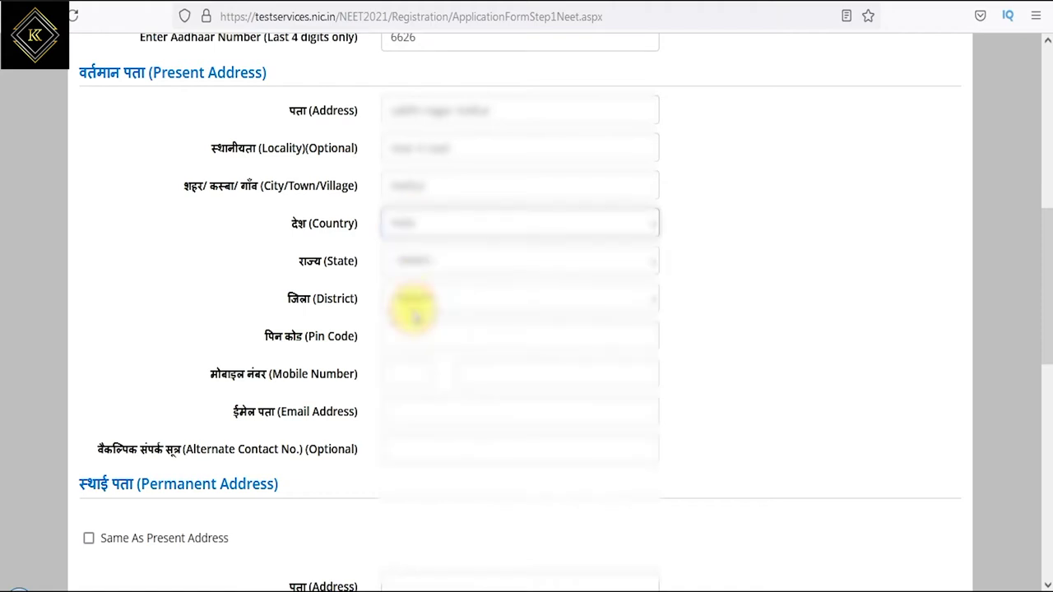
left_click(445, 265)
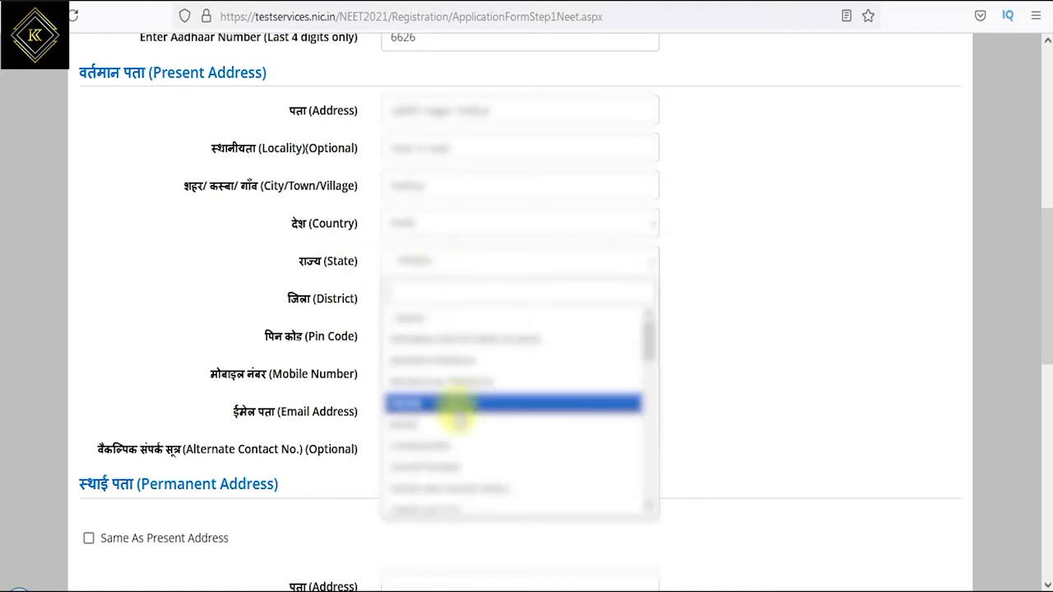
scroll(461, 416, "down", 2)
scroll(452, 411, "up", 2)
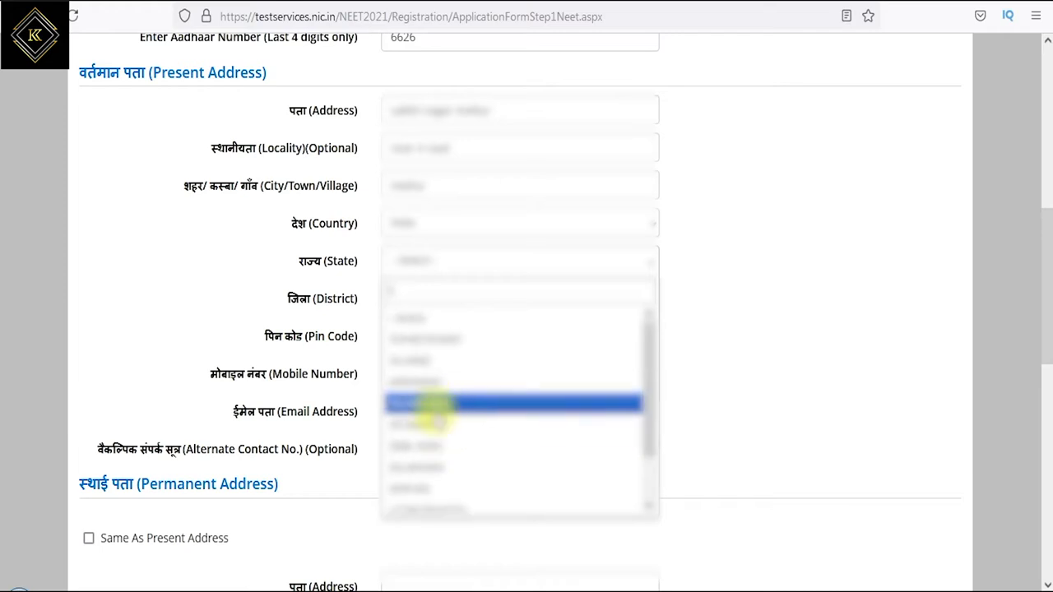
type("ta")
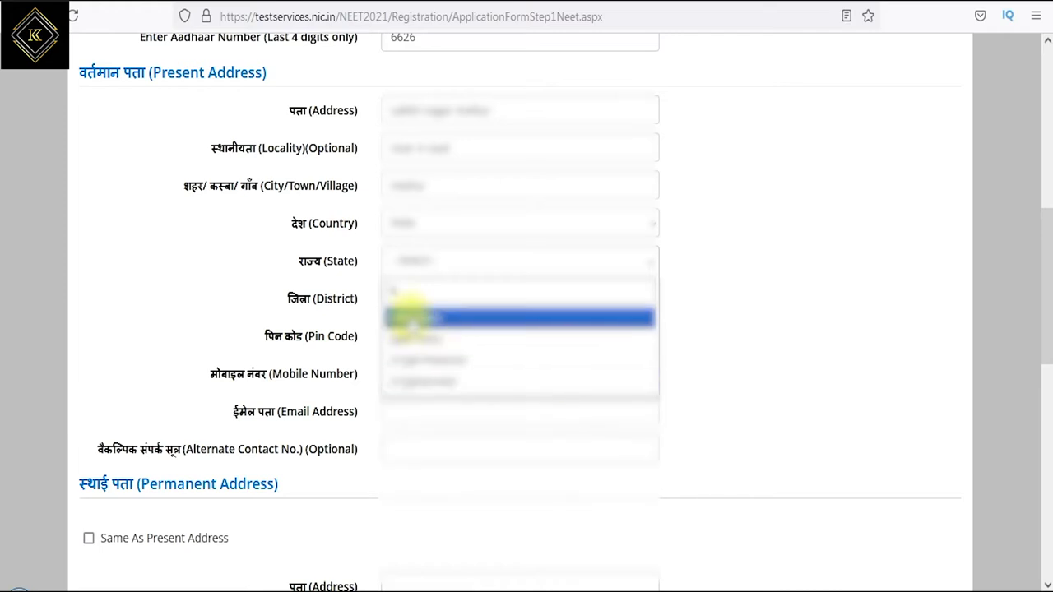
left_click(413, 337)
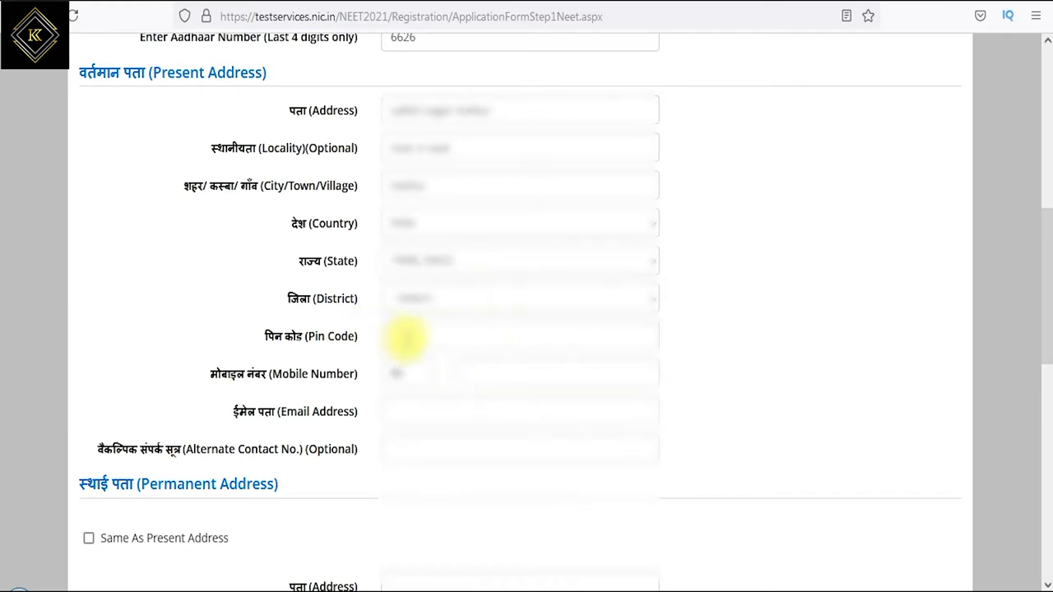
left_click(414, 301)
type("ch")
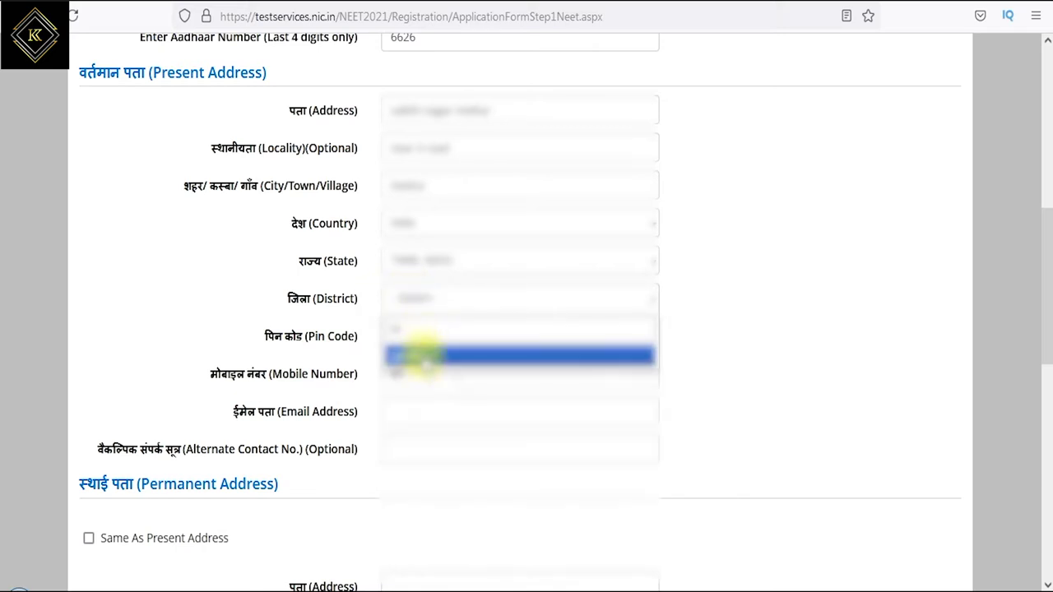
left_click(407, 352)
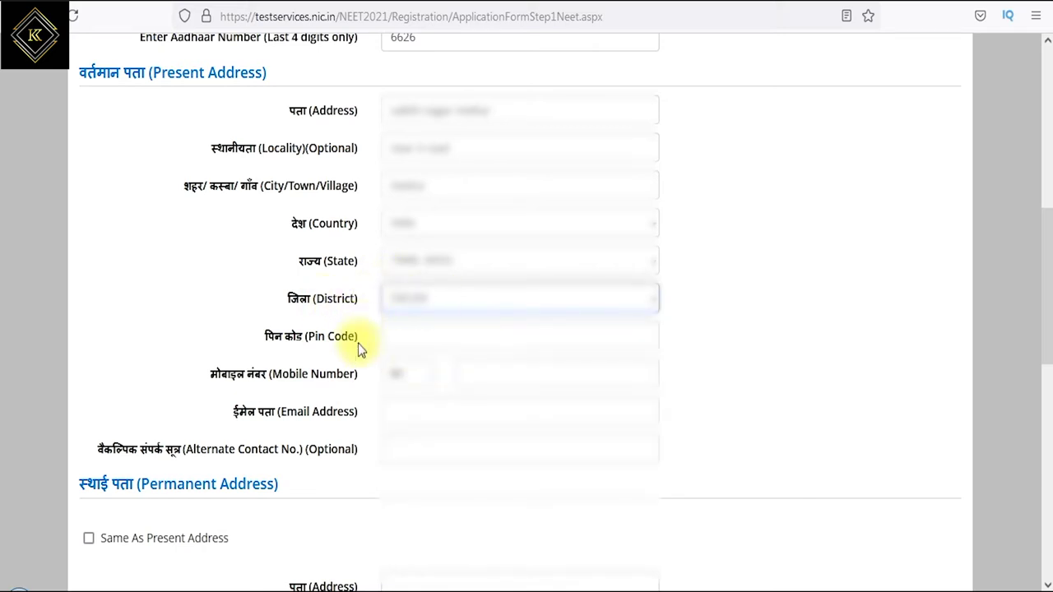
- Fill in the pin code, mobile number and e-mail address, leaving the optional alternate contact
left_click(427, 337)
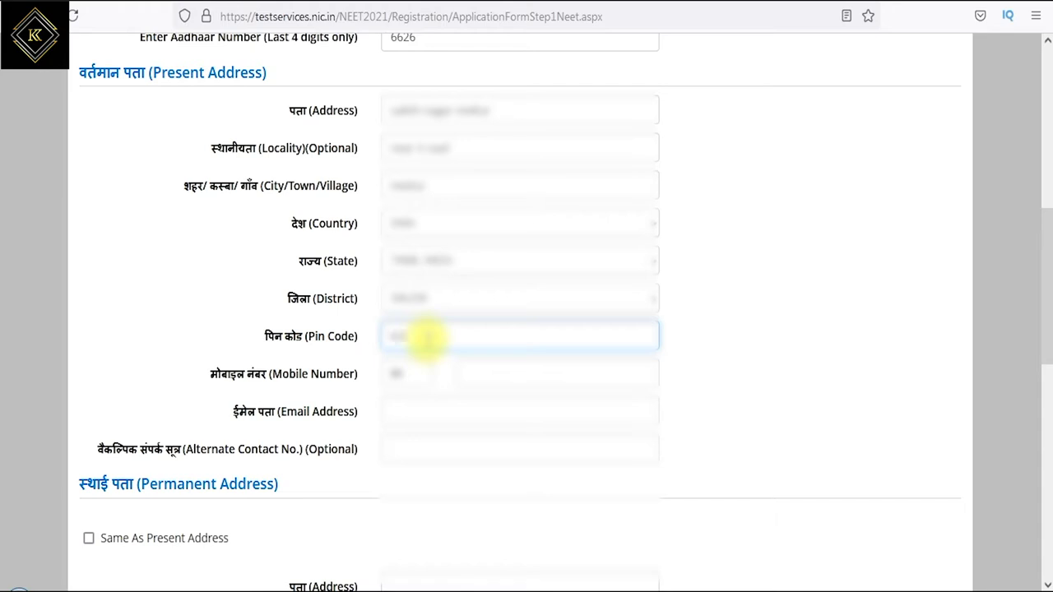
left_click(476, 372)
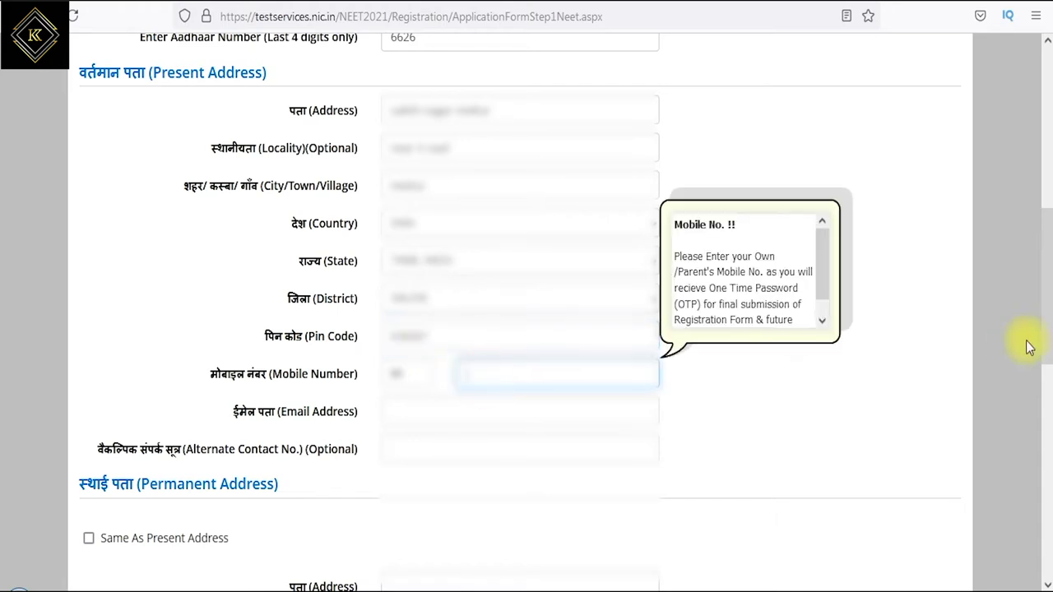
key("ctrl+a")
left_click_drag(296, 414, 304, 415)
left_click(418, 412)
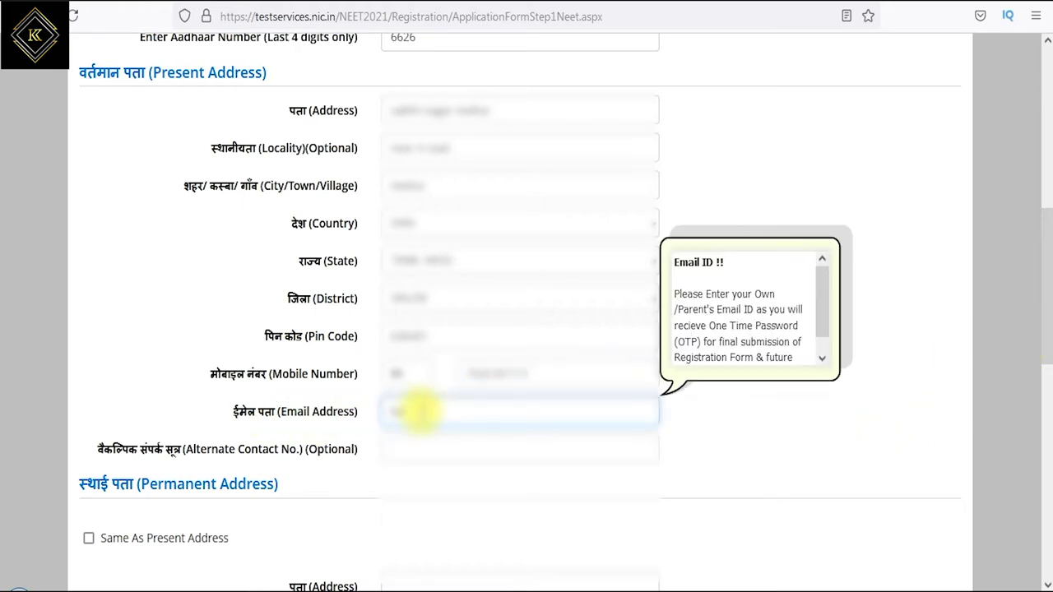
type("gmail.com")
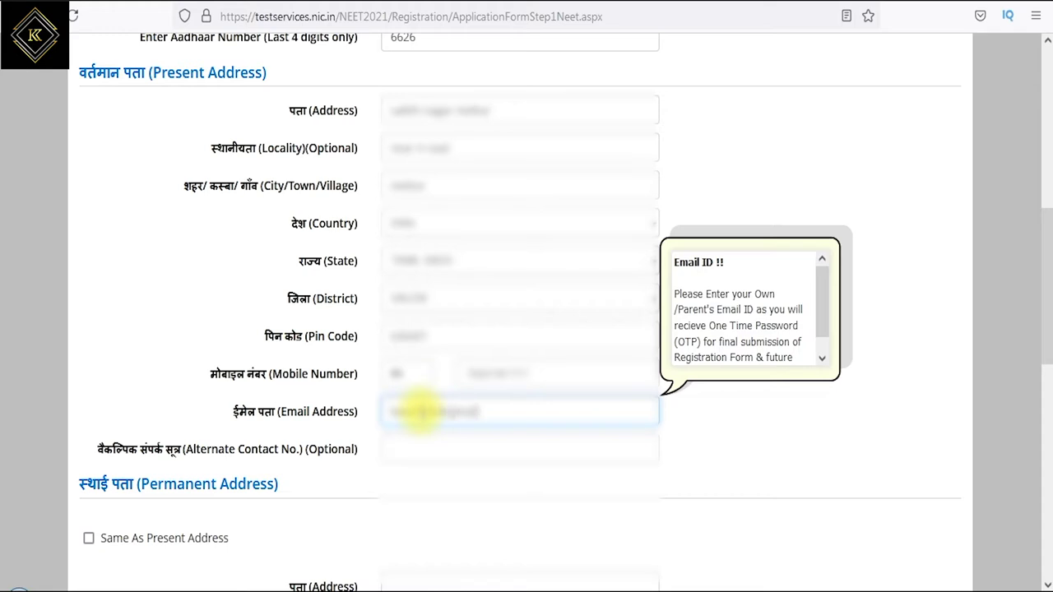
left_click_drag(207, 454, 348, 449)
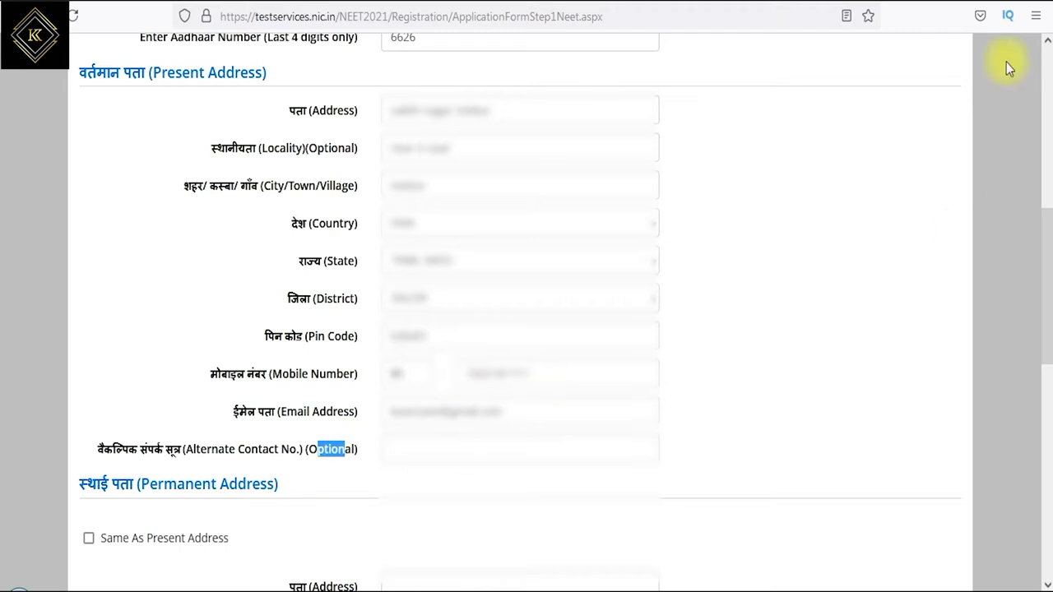
scroll(101, 95, "down", 5)
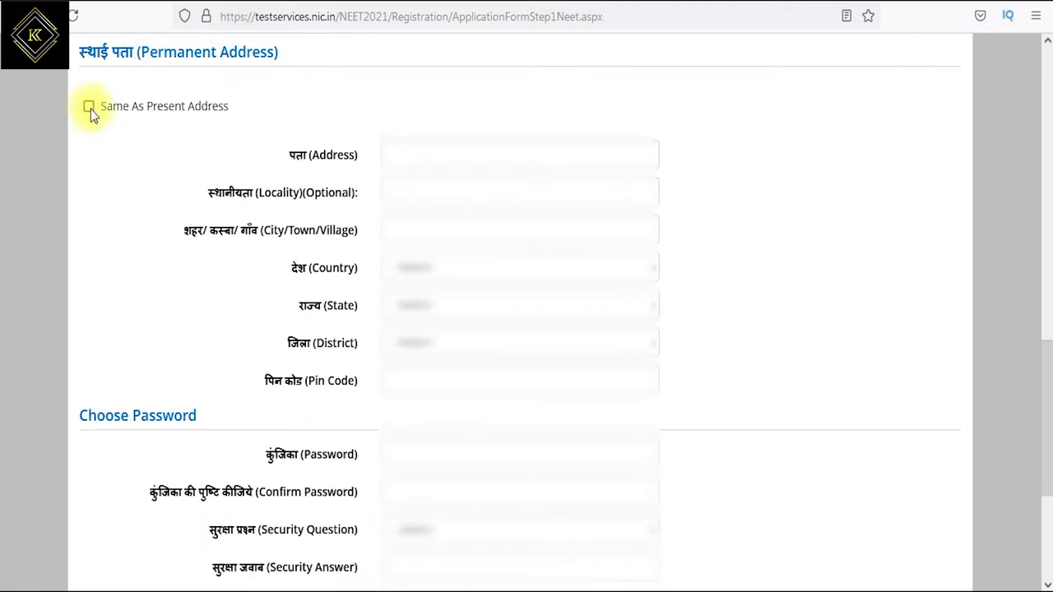
- Tick 'Same As Present Address' and review the password length, case, numeric and special-character rules
left_click(88, 107)
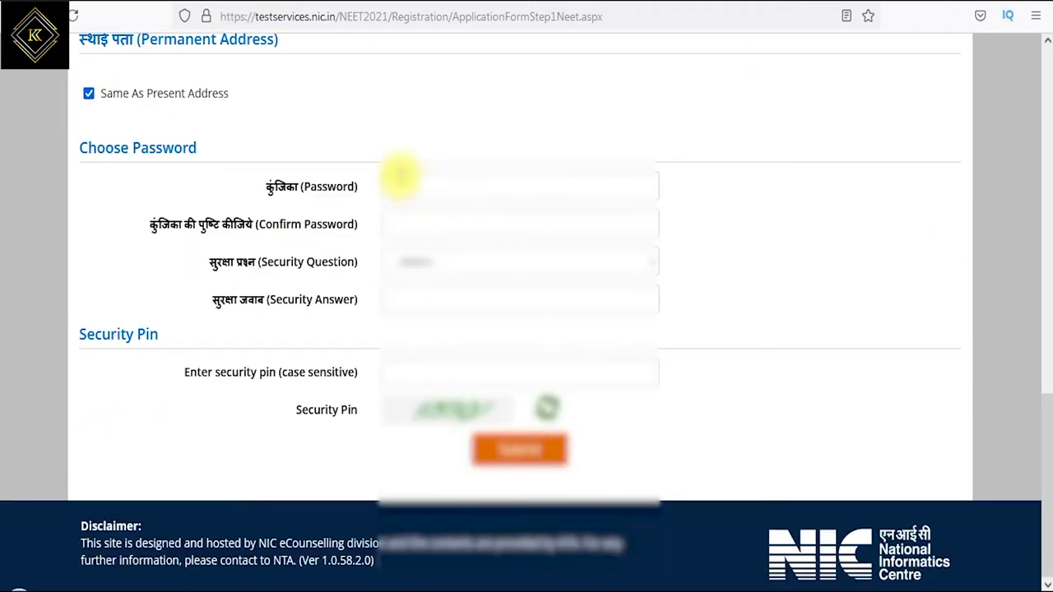
left_click(424, 190)
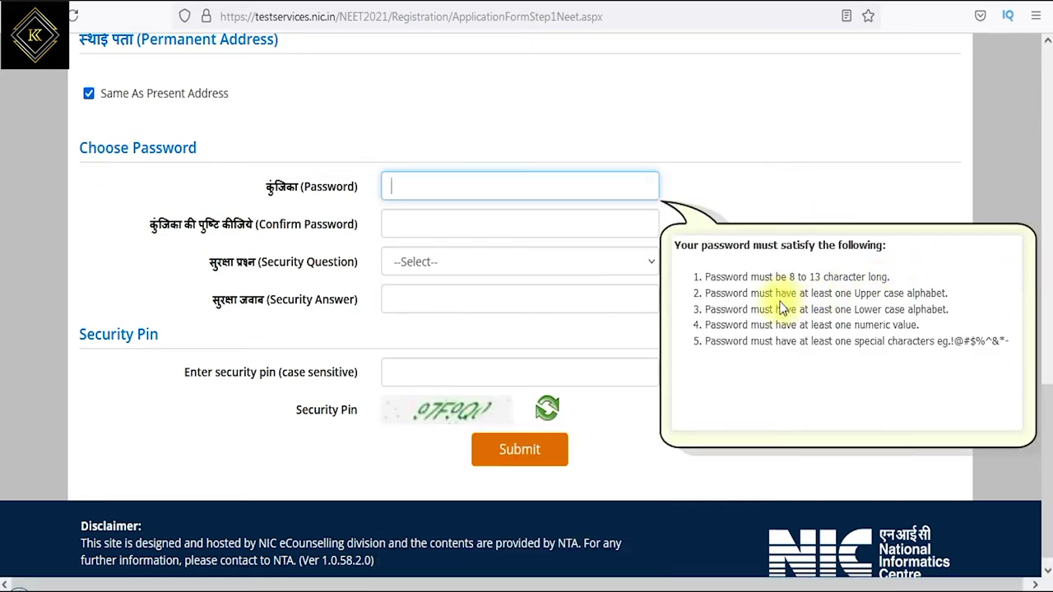
left_click_drag(716, 277, 823, 277)
left_click_drag(714, 294, 950, 295)
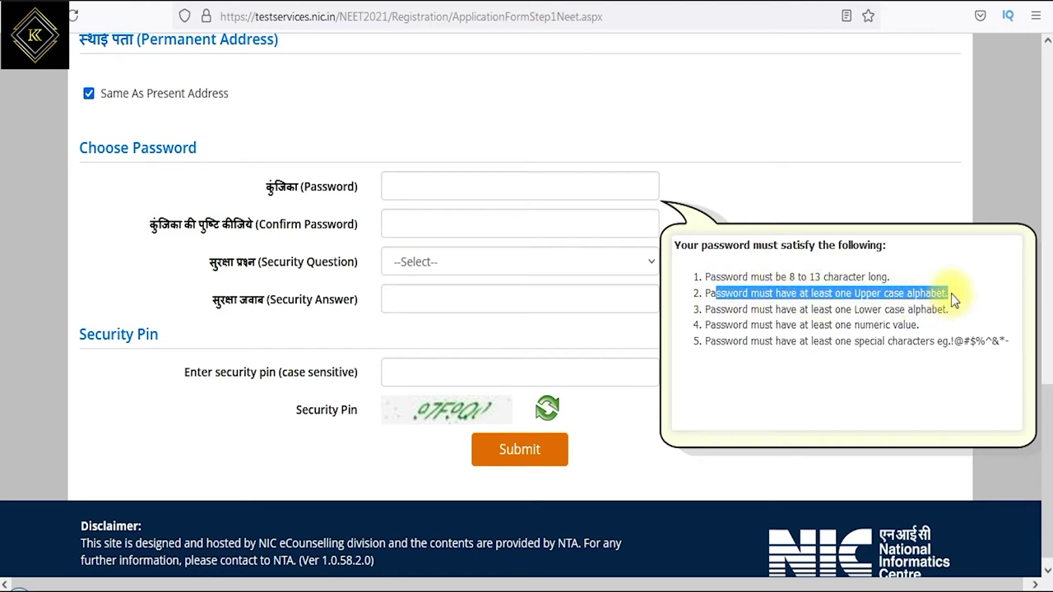
left_click_drag(771, 309, 933, 310)
left_click_drag(779, 326, 892, 325)
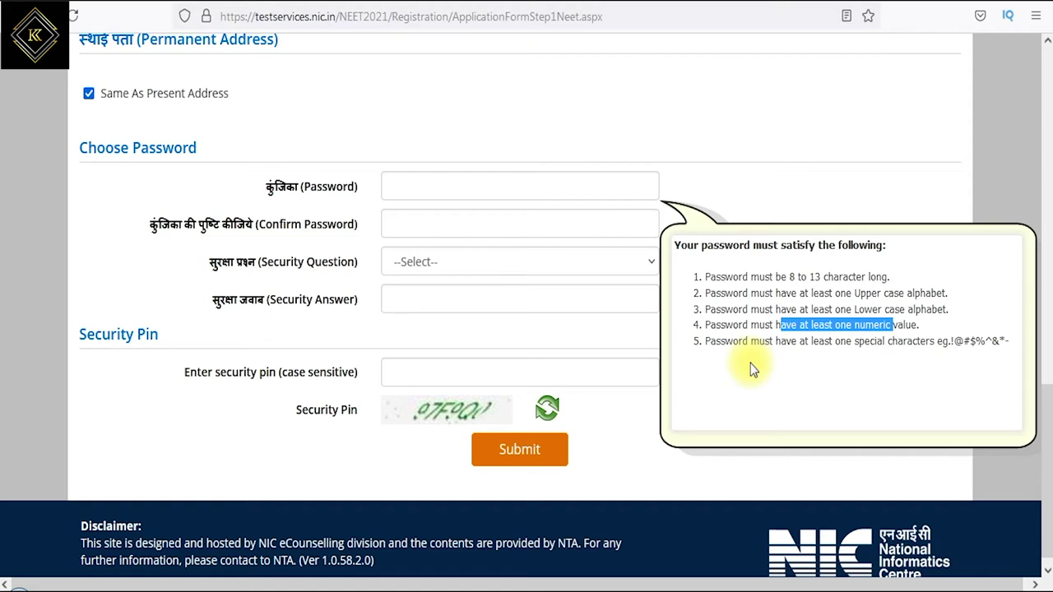
left_click_drag(779, 344, 1008, 346)
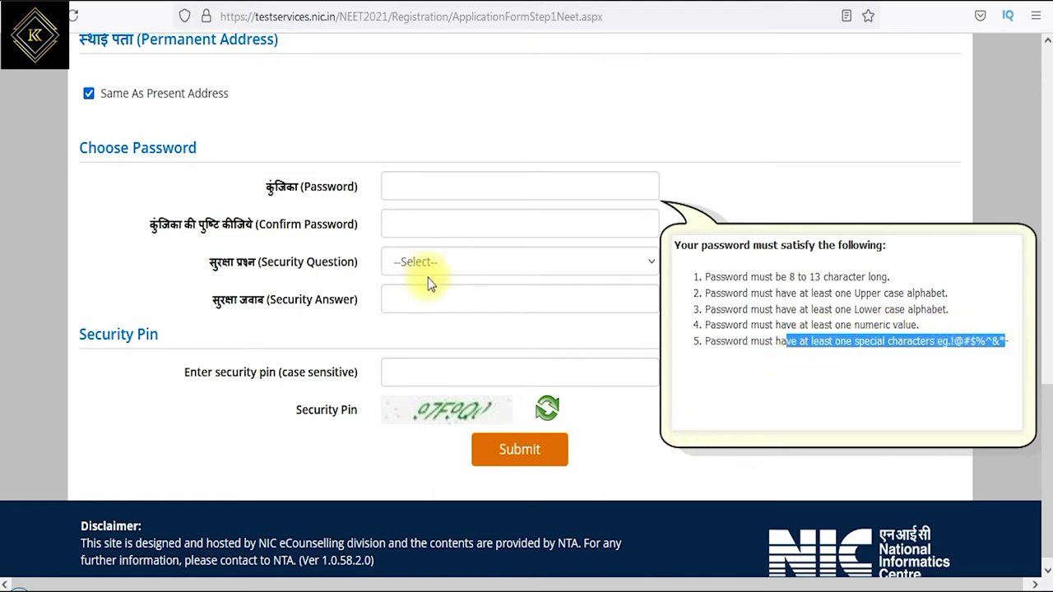
- Enter the account password and confirm it
left_click(420, 191)
type("T")
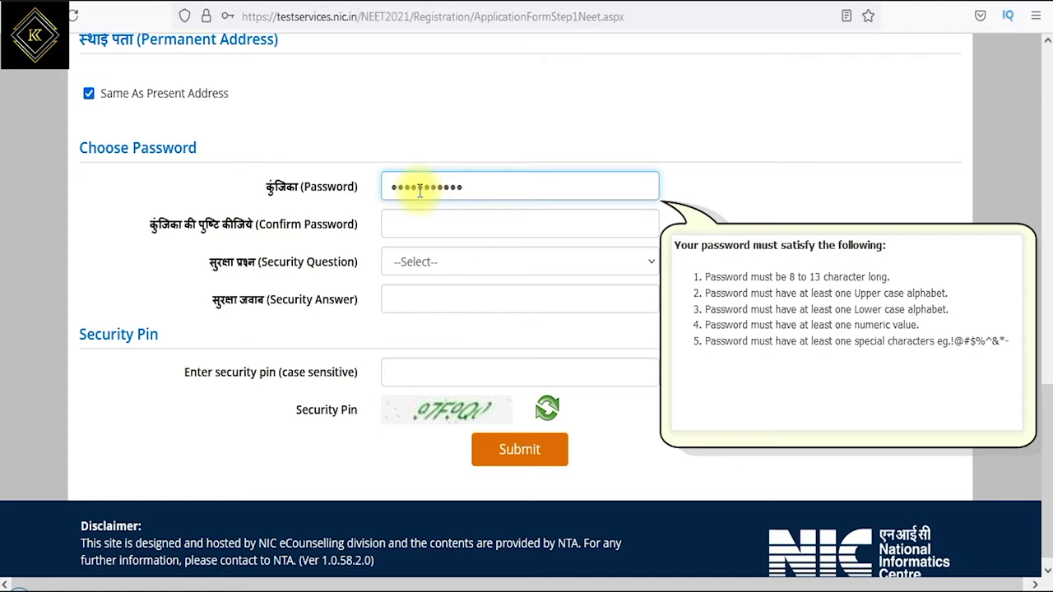
key("Tab")
type("Test@123")
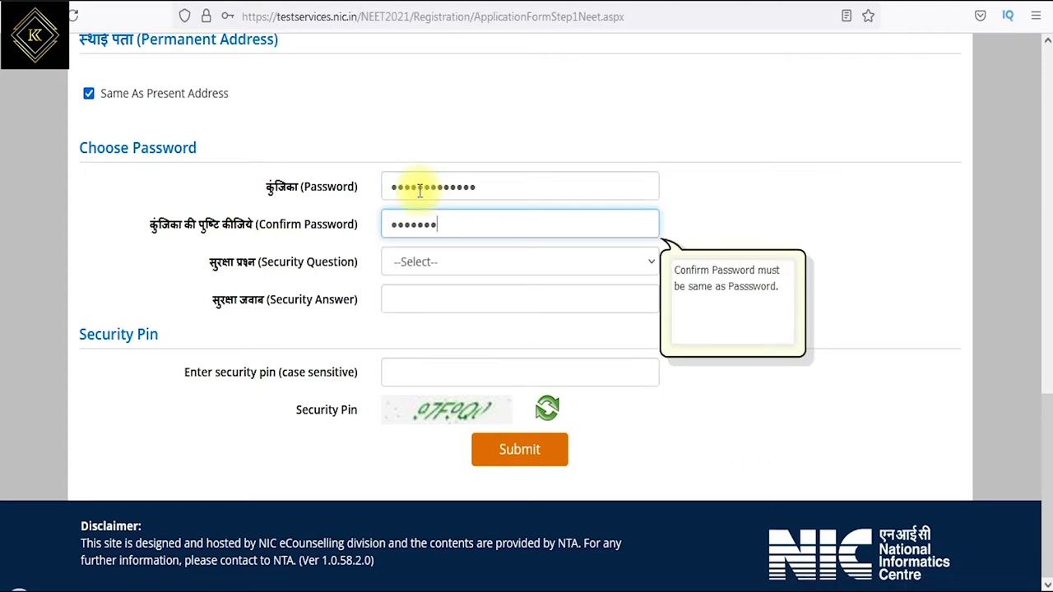
type("456")
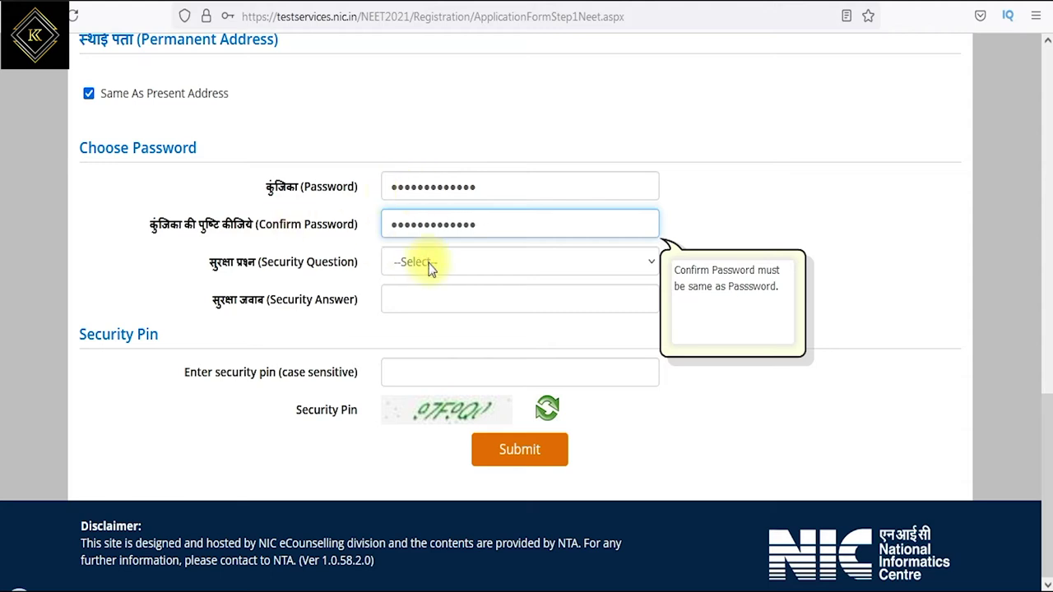
- Choose a security question, enter its answer and the security pin, then submit
left_click(431, 262)
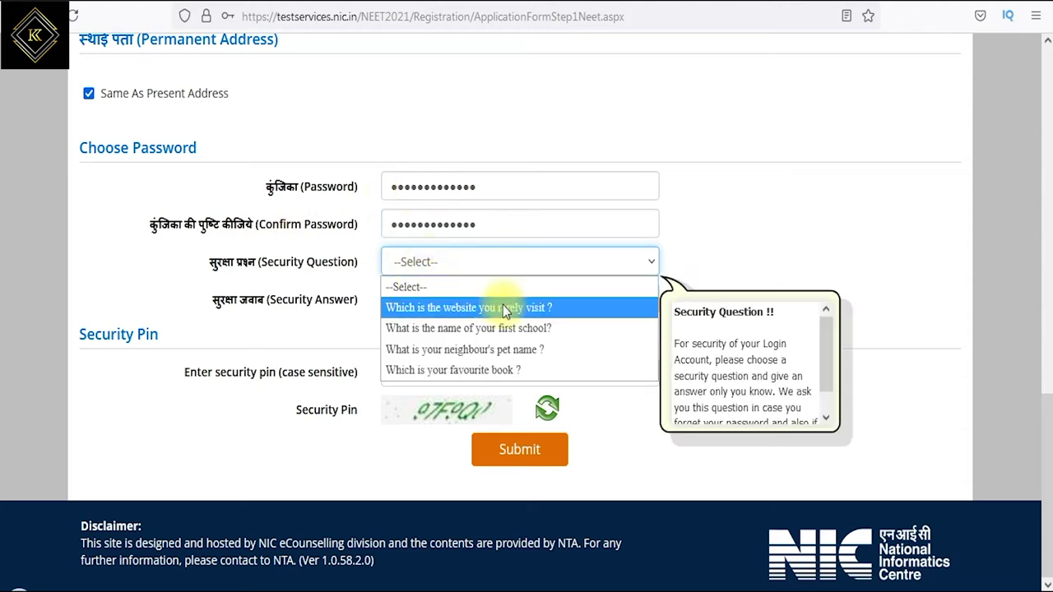
left_click(572, 329)
left_click(455, 300)
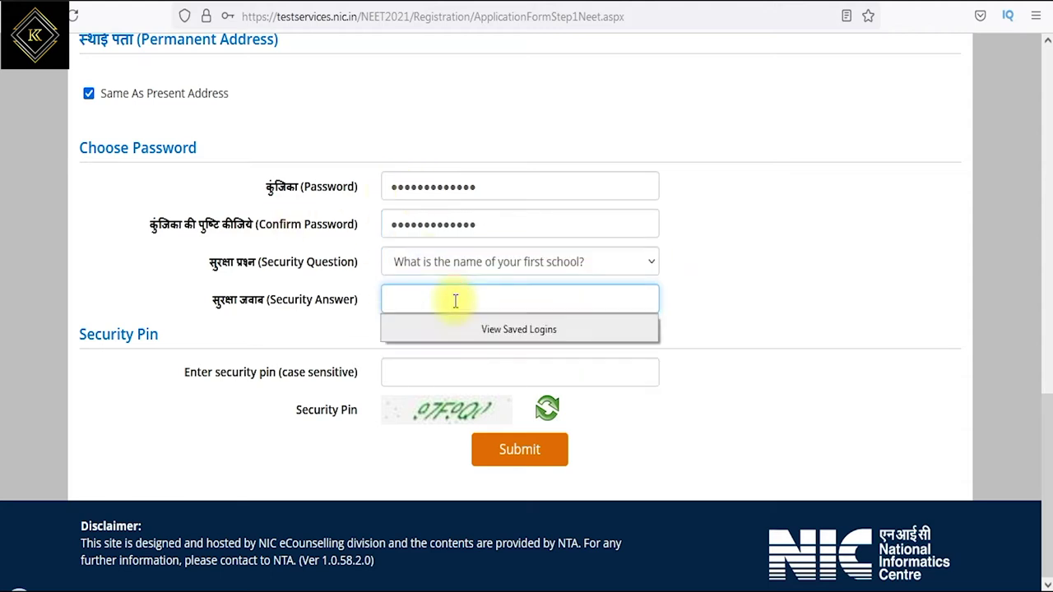
key("ctrl+a")
key("BackSpace")
type("a")
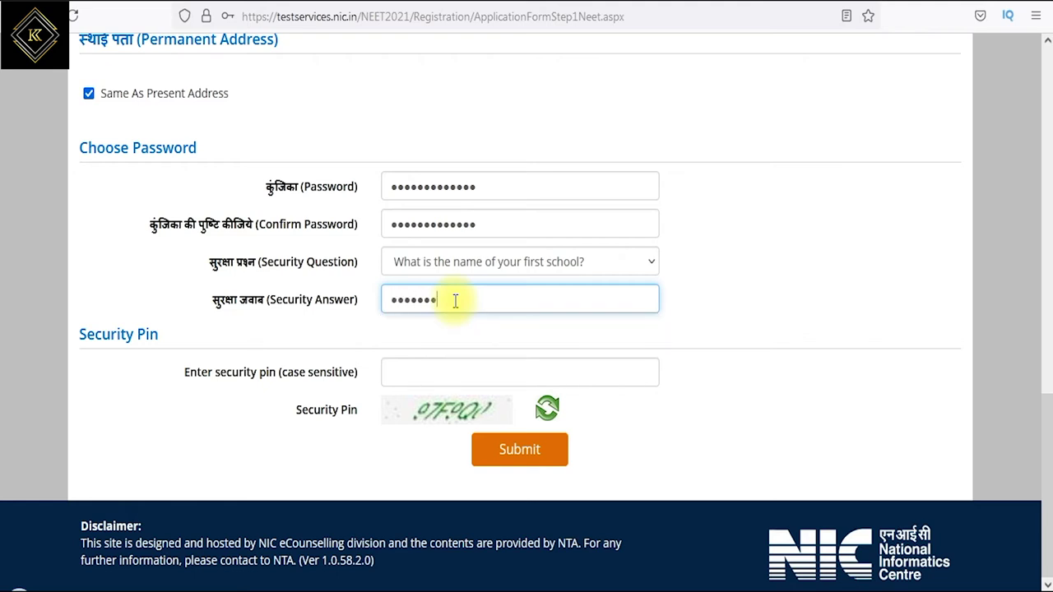
key("Tab")
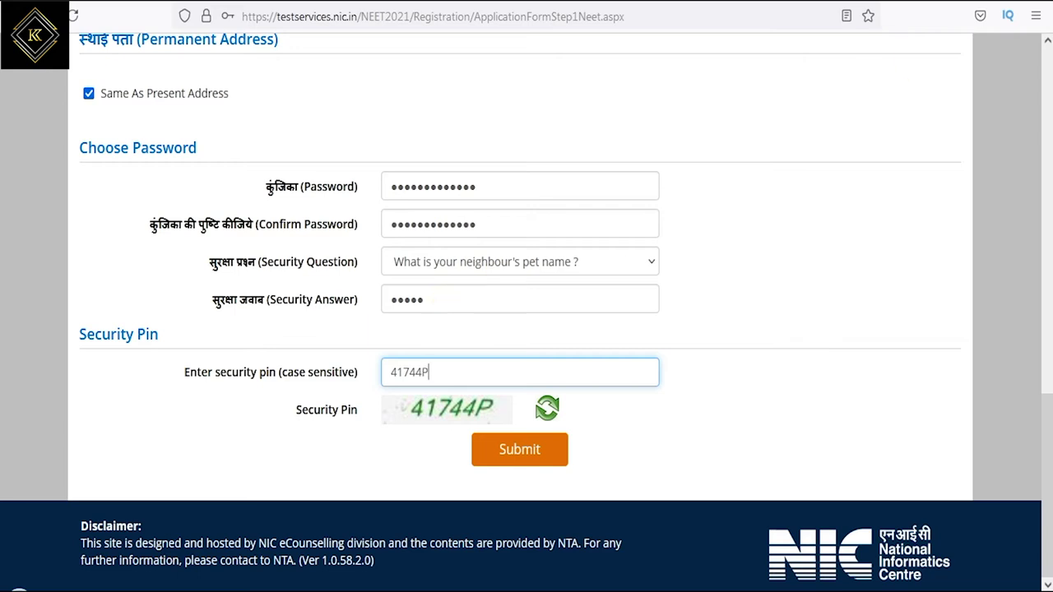
left_click(971, 3)
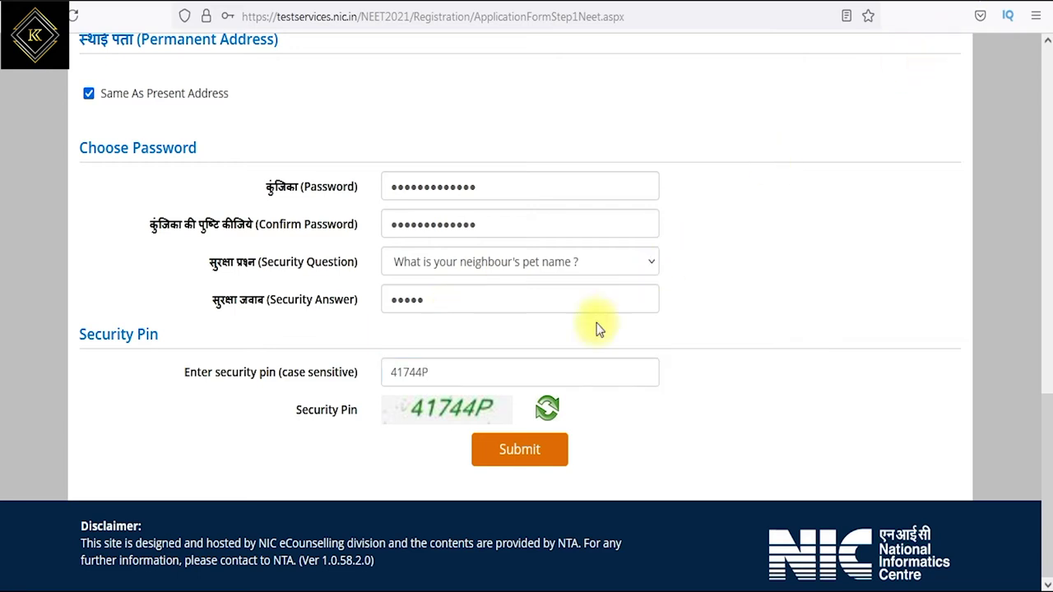
left_click(525, 451)
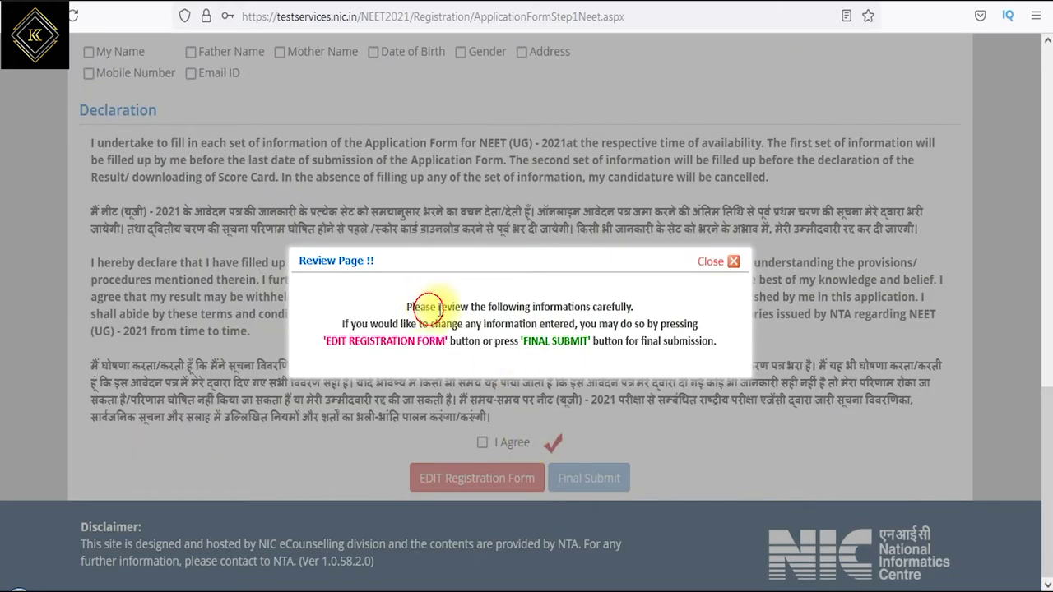
- Read the review notice about editing or submitting, then dismiss it
left_click_drag(430, 306, 605, 304)
left_click_drag(371, 324, 677, 324)
left_click_drag(333, 347, 709, 342)
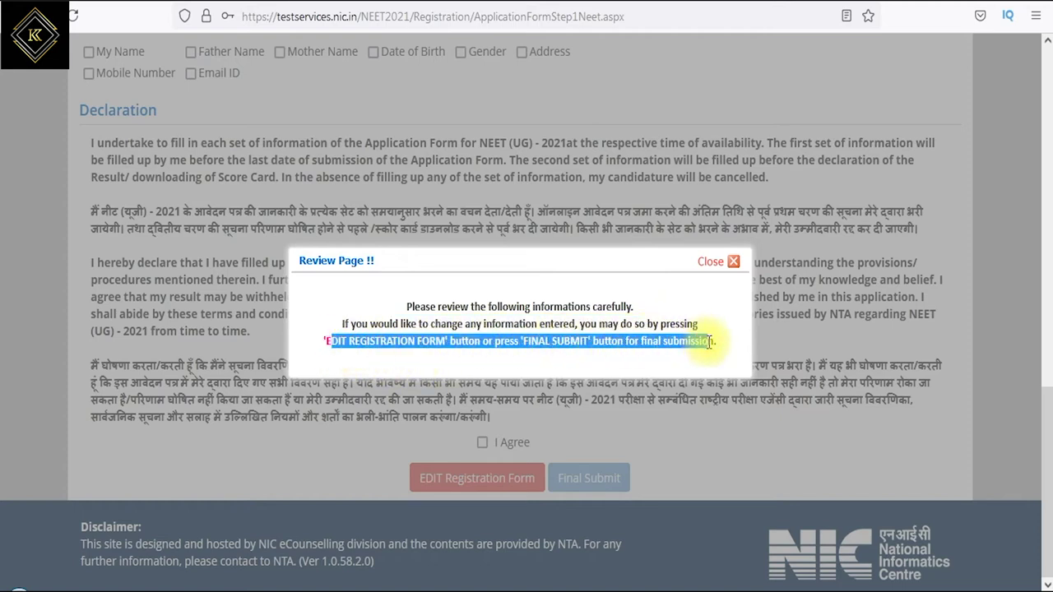
left_click(734, 267)
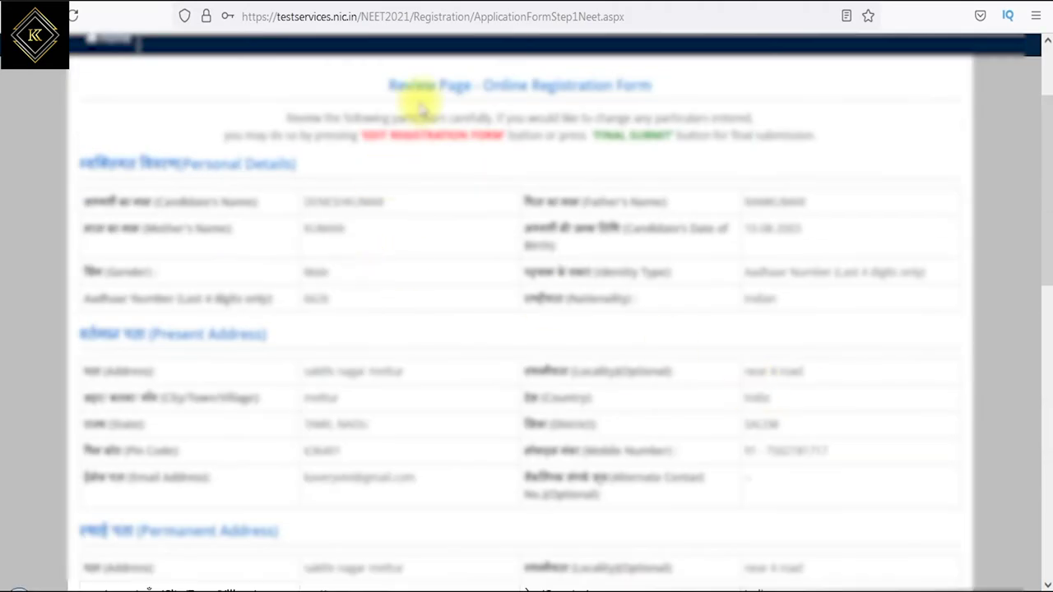
- Look over the entered registration details down to the particulars checklist instruction
left_click_drag(456, 85, 581, 84)
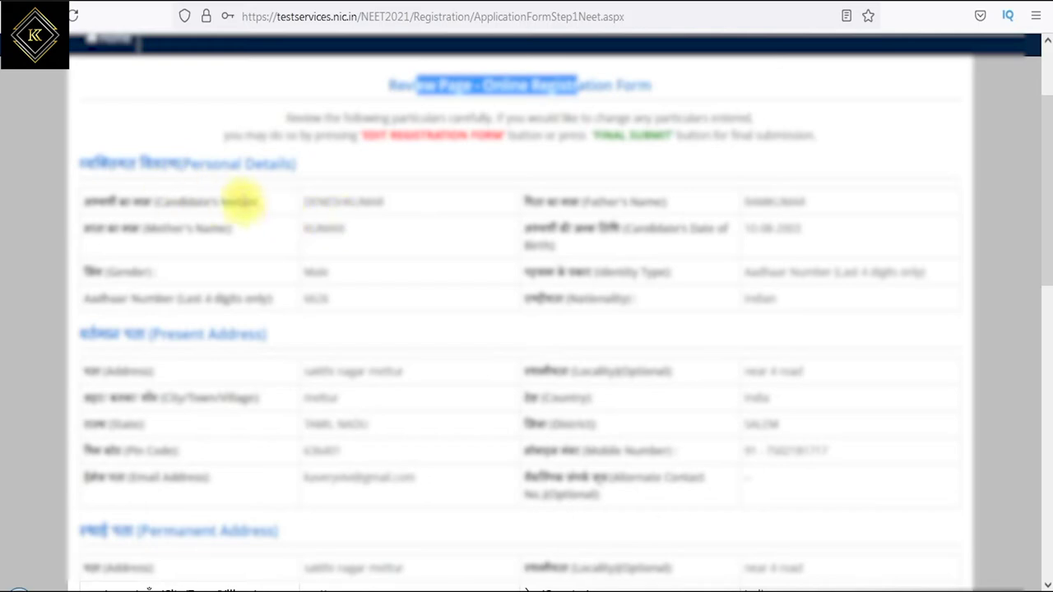
left_click_drag(232, 201, 260, 201)
left_click_drag(627, 201, 658, 201)
scroll(513, 223, "down", 5)
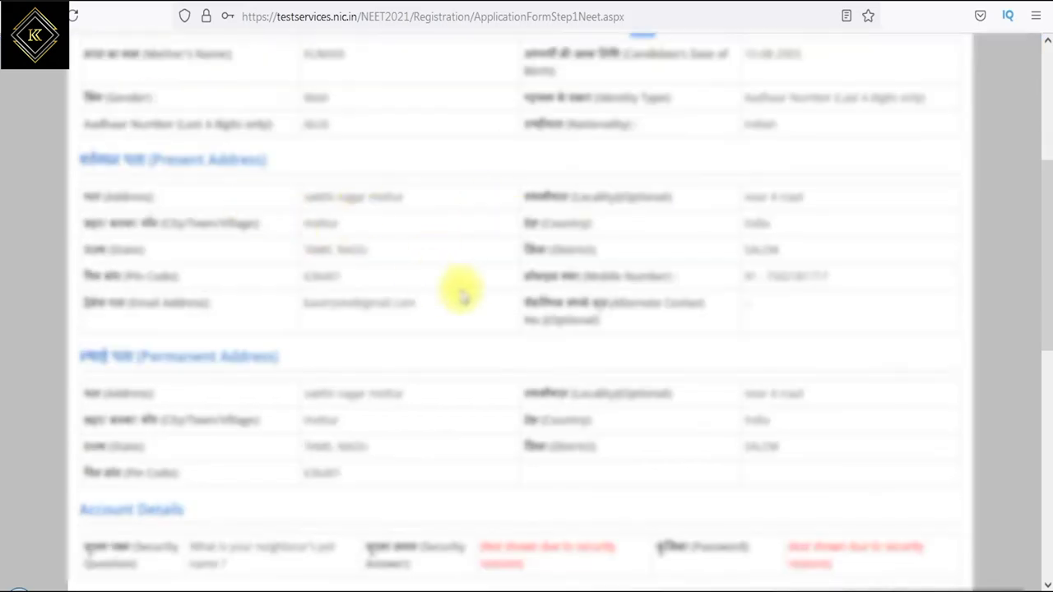
scroll(277, 375, "down", 2)
left_click_drag(515, 197, 573, 202)
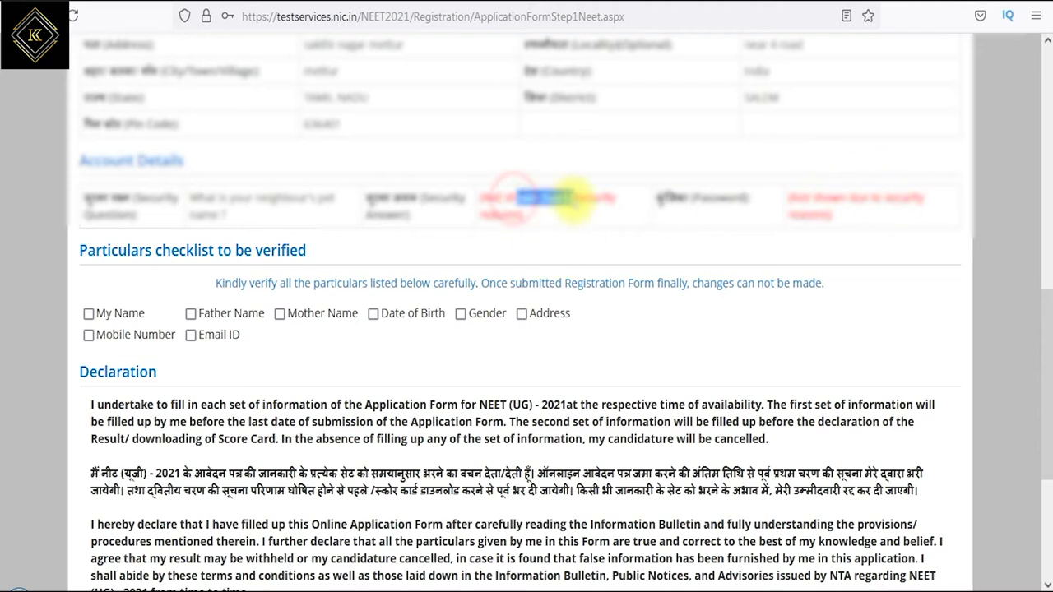
left_click_drag(251, 283, 501, 286)
left_click_drag(596, 283, 774, 287)
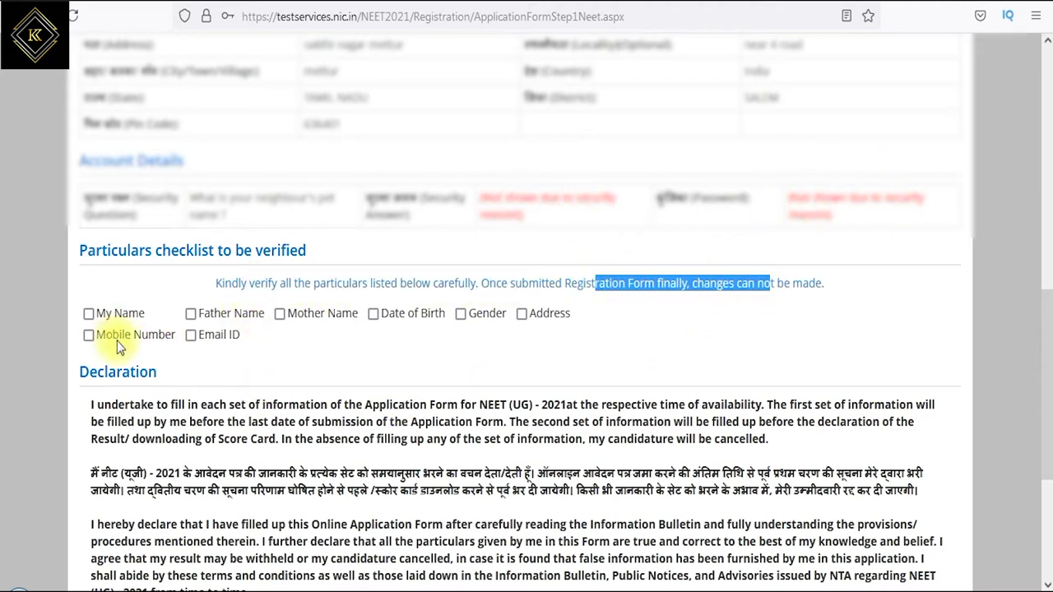
- Mark name, father's and mother's names, gender, address, mobile number and e-mail as verified
left_click(89, 318)
left_click(198, 318)
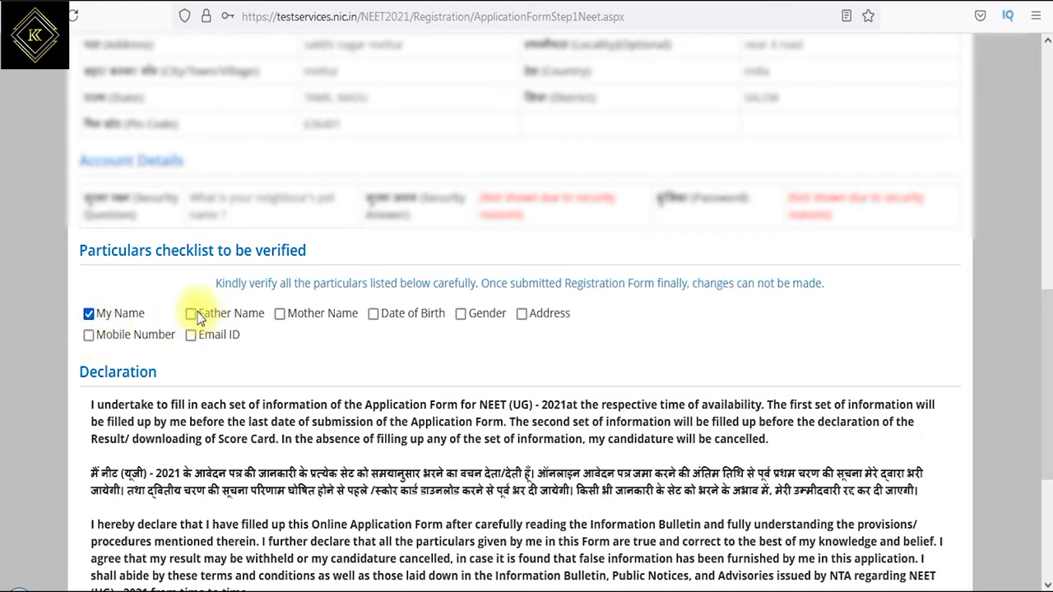
left_click(281, 316)
left_click(463, 316)
left_click(523, 316)
left_click(89, 338)
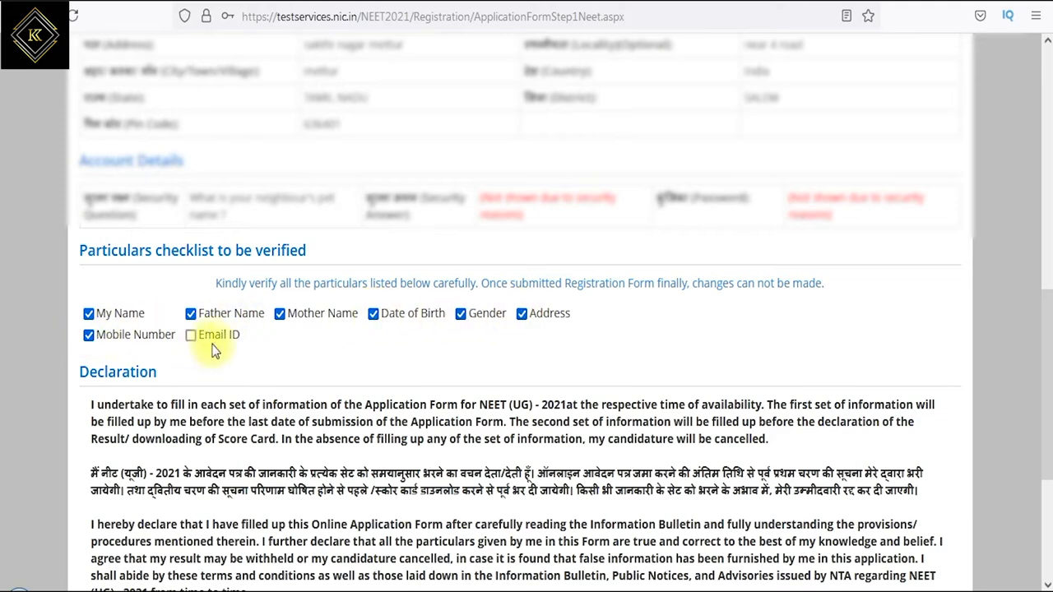
left_click(191, 338)
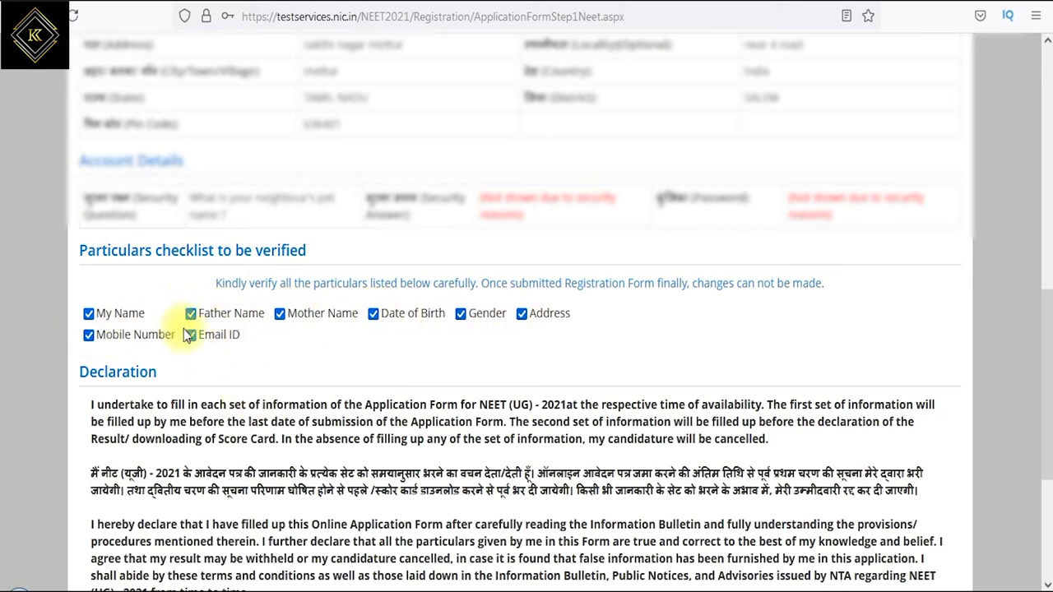
- Read and accept the declaration, then Final Submit and confirm with Yes
scroll(188, 333, "down", 2)
left_click_drag(134, 232, 935, 232)
left_click_drag(121, 247, 901, 247)
left_click_drag(171, 264, 728, 264)
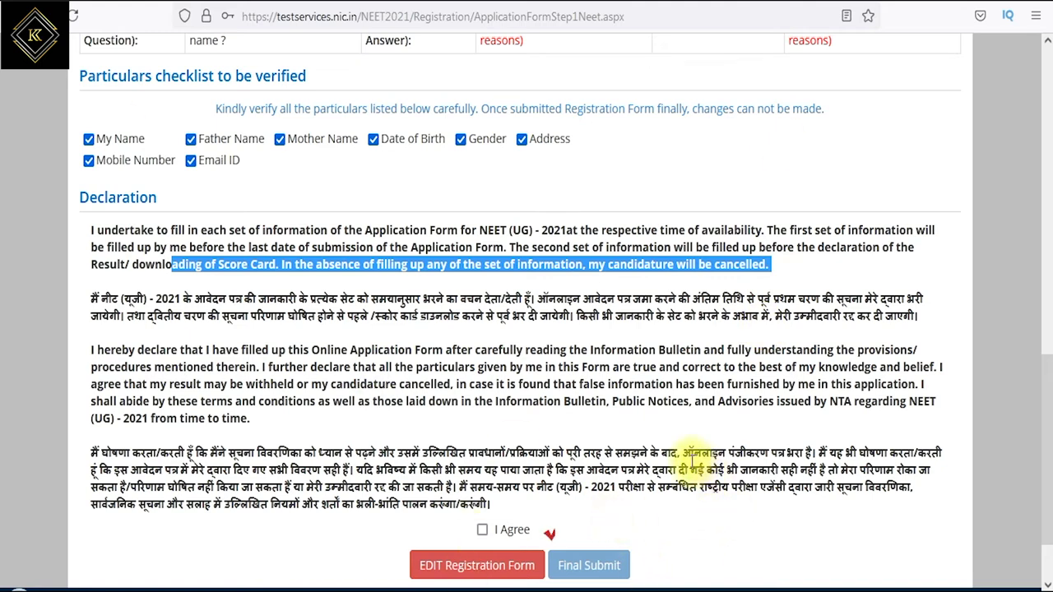
left_click(486, 532)
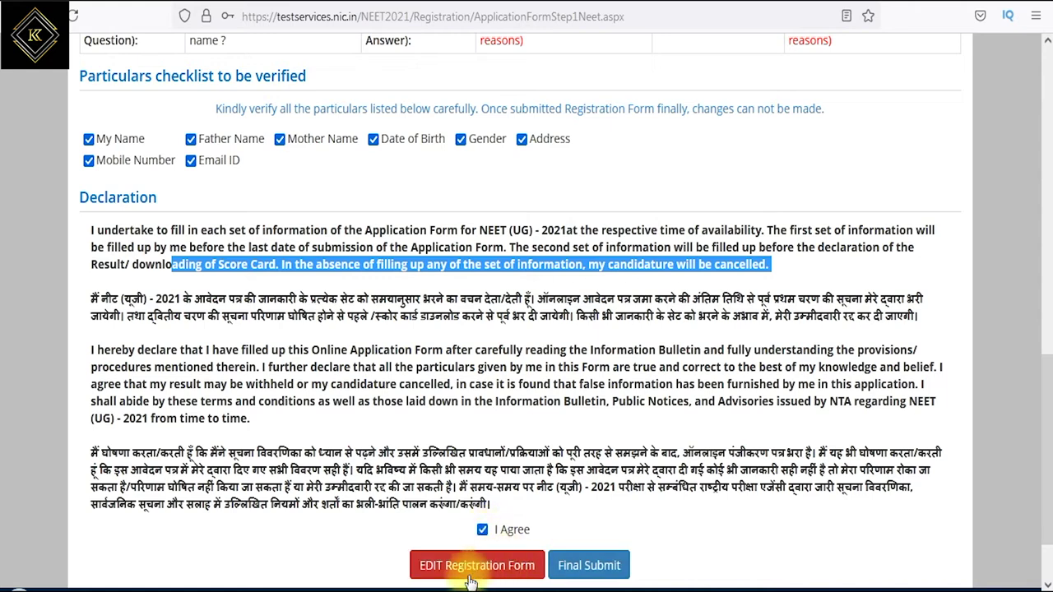
left_click(586, 567)
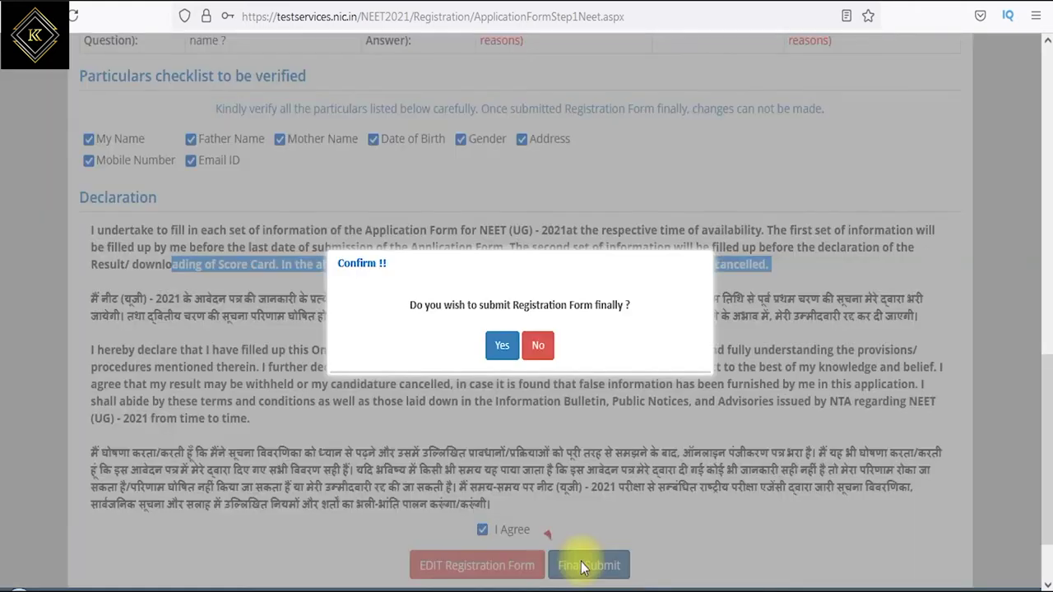
left_click(503, 347)
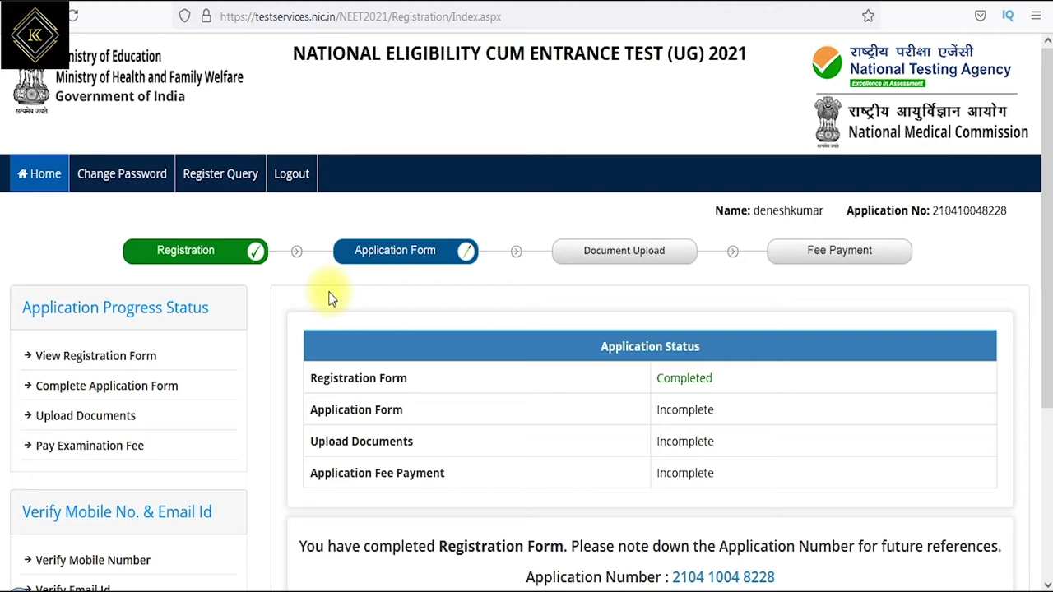
- Check the Registration Completed message and continue to the Complete Application Form
scroll(434, 344, "down", 2)
scroll(435, 344, "down", 1)
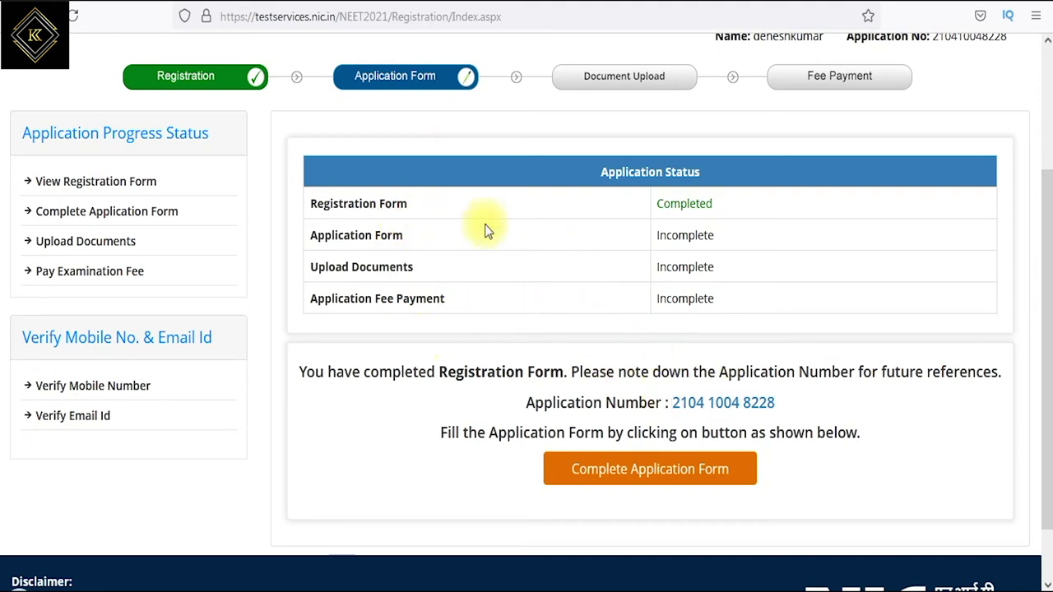
left_click_drag(334, 377, 953, 372)
left_click_drag(539, 433, 592, 433)
scroll(675, 497, "up", 2)
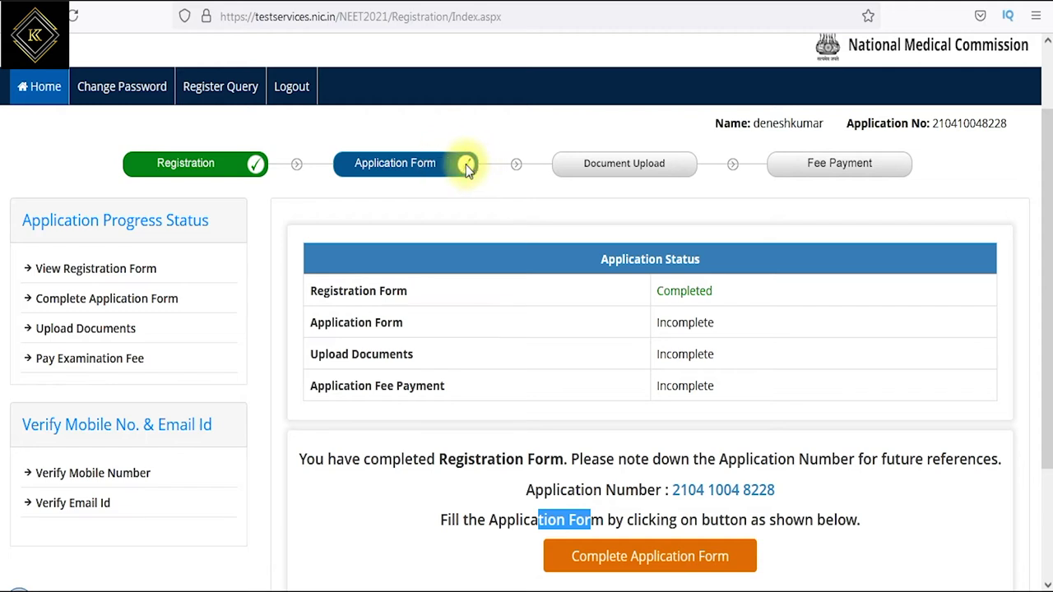
left_click(635, 562)
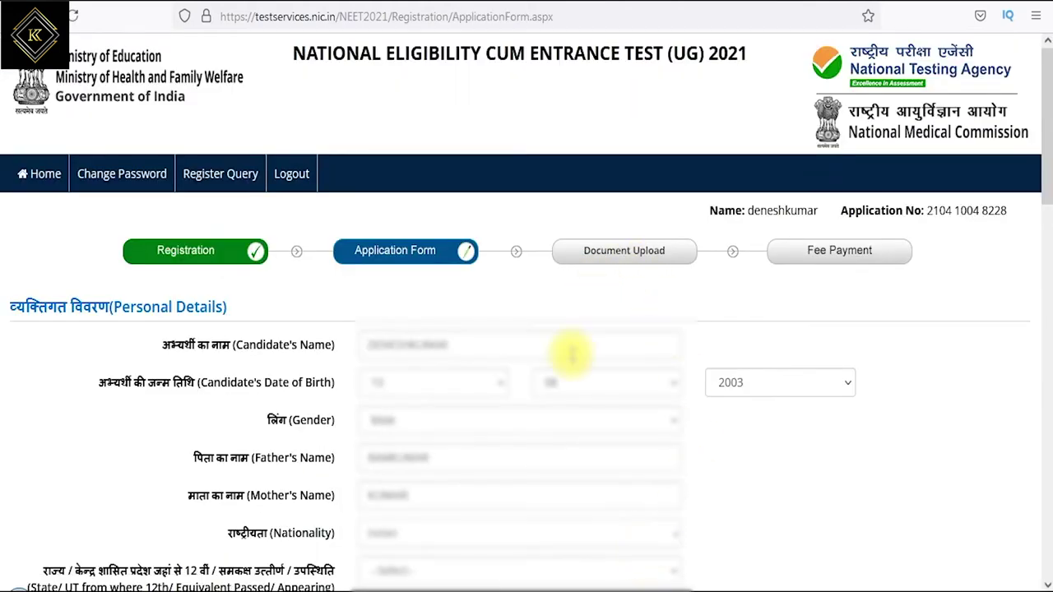
- Set the state of the 12th-pass qualification to TAMIL NADU
scroll(571, 354, "down", 4)
scroll(572, 357, "up", 4)
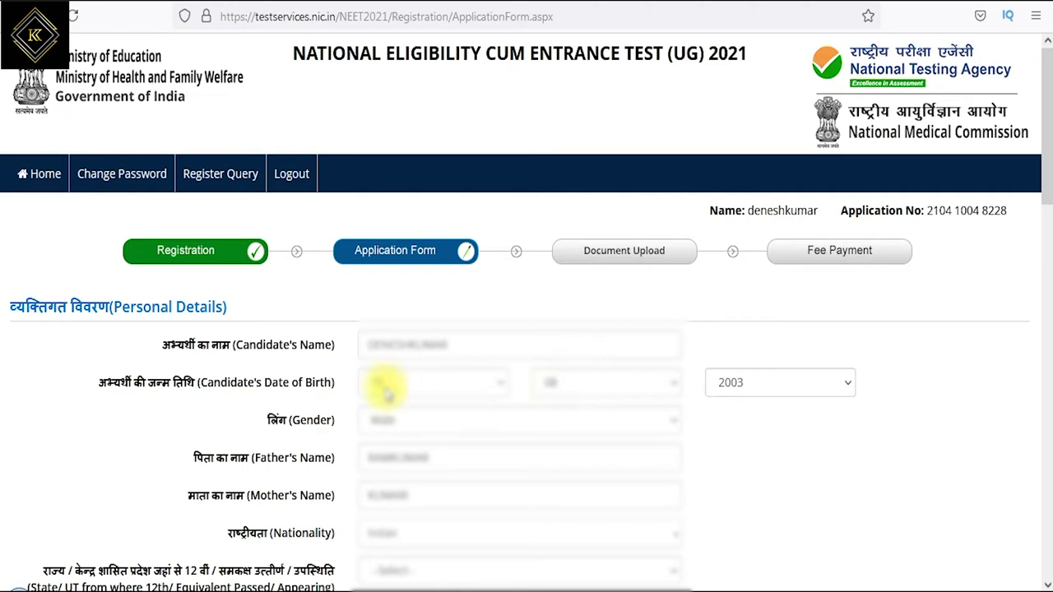
scroll(404, 453, "down", 1)
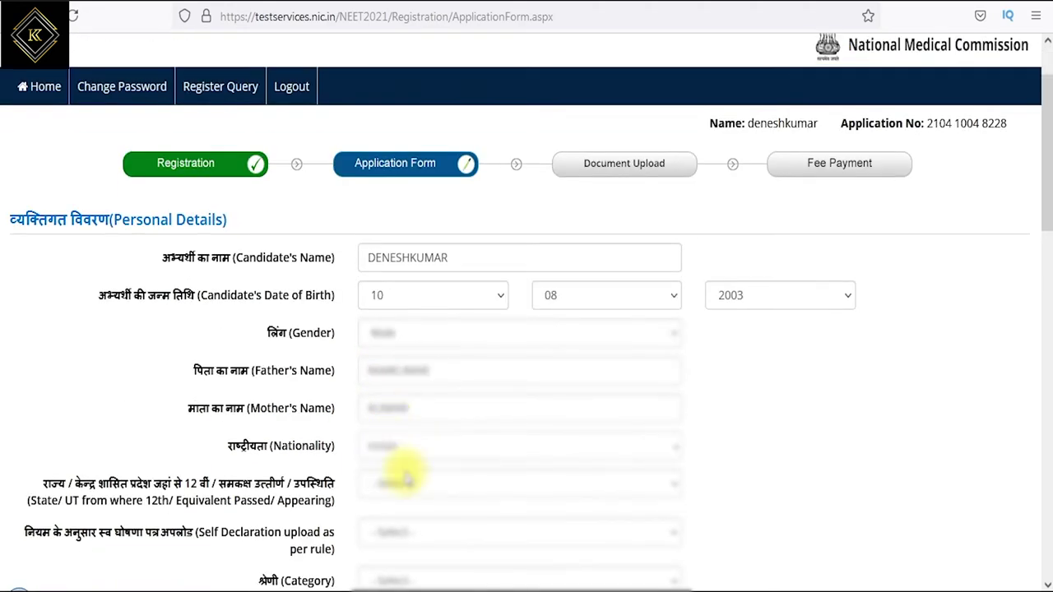
left_click_drag(81, 501, 198, 500)
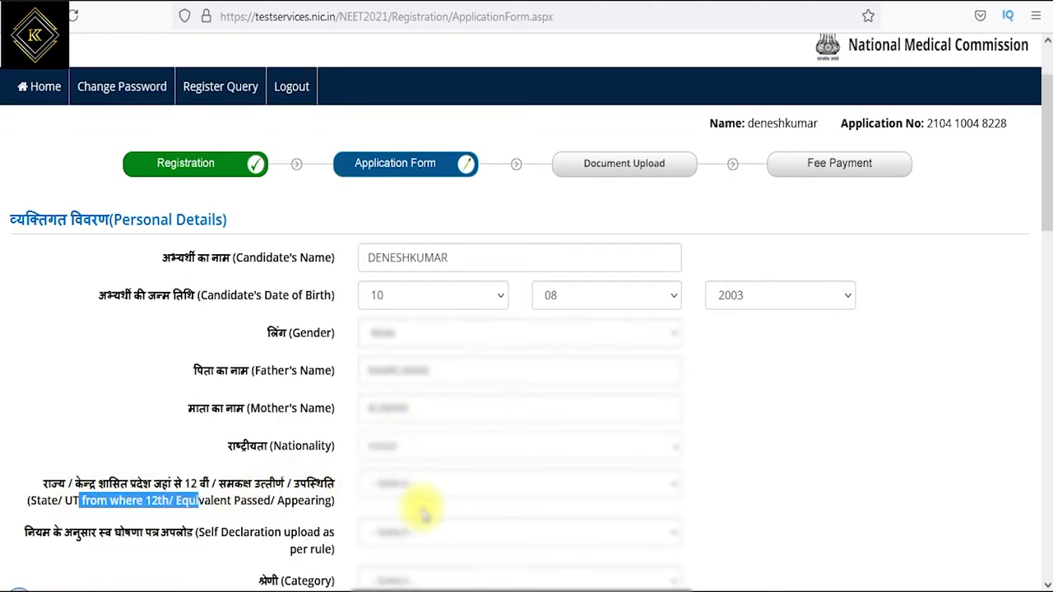
left_click(436, 492)
scroll(461, 189, "down", 5)
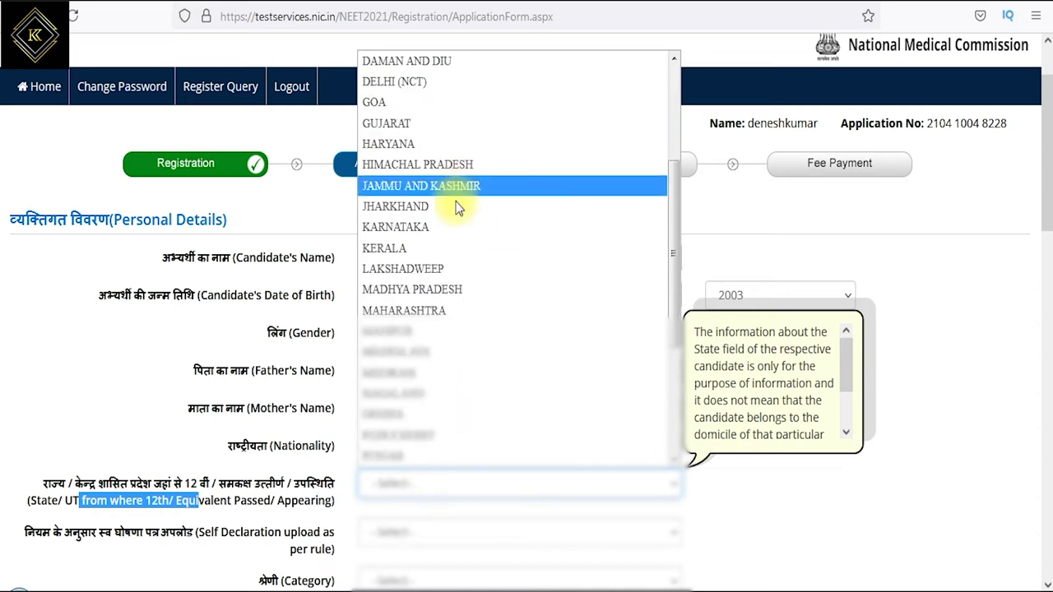
scroll(432, 362, "down", 1)
left_click(432, 311)
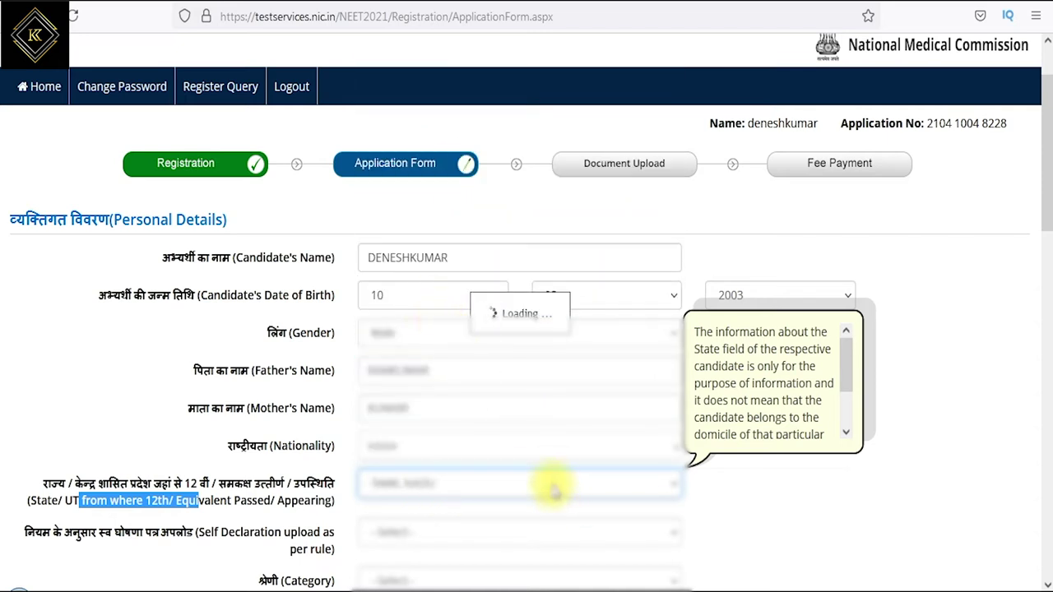
- Choose OBC-NCL (Central List) as the category and answer No to benchmark disability
scroll(504, 488, "down", 5)
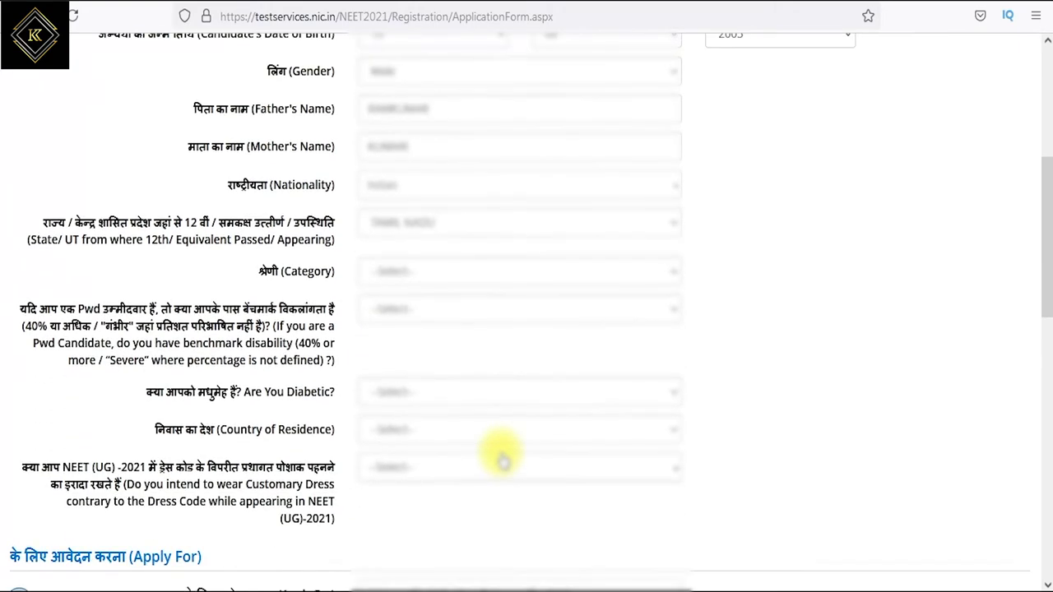
left_click(373, 99)
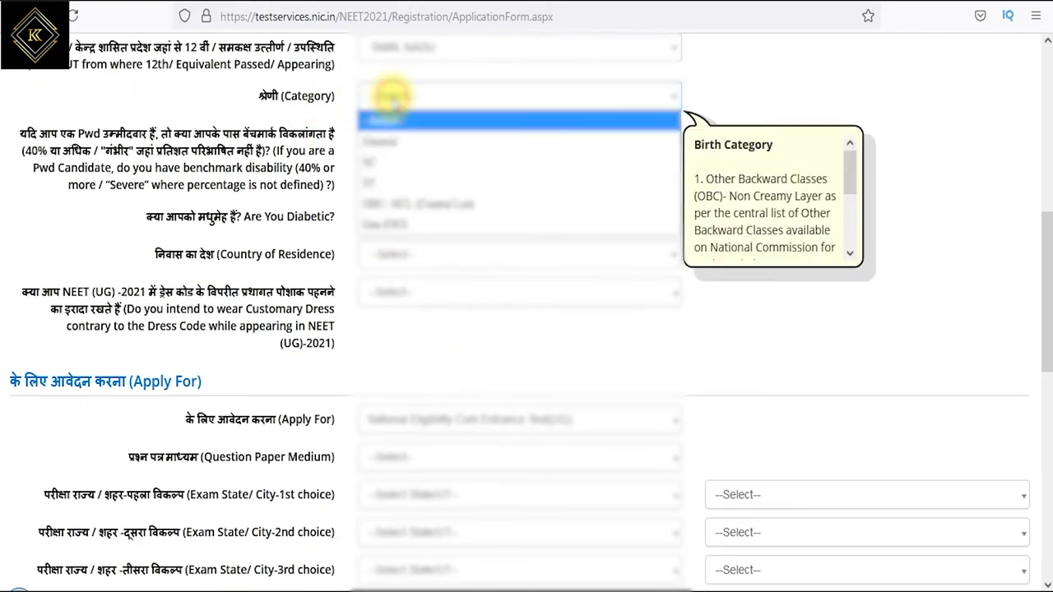
left_click(400, 207)
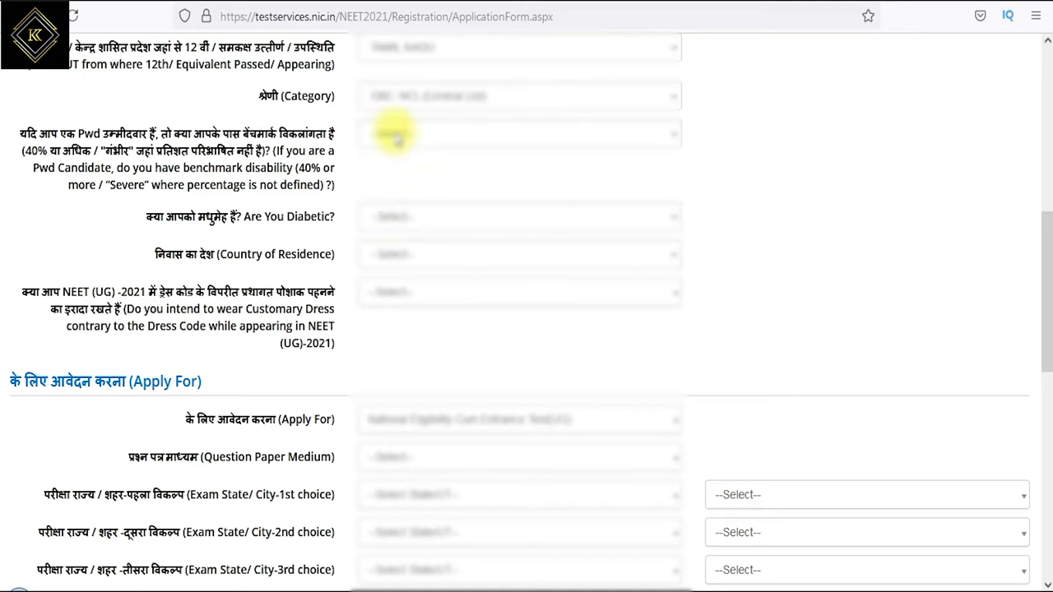
left_click_drag(285, 151, 327, 151)
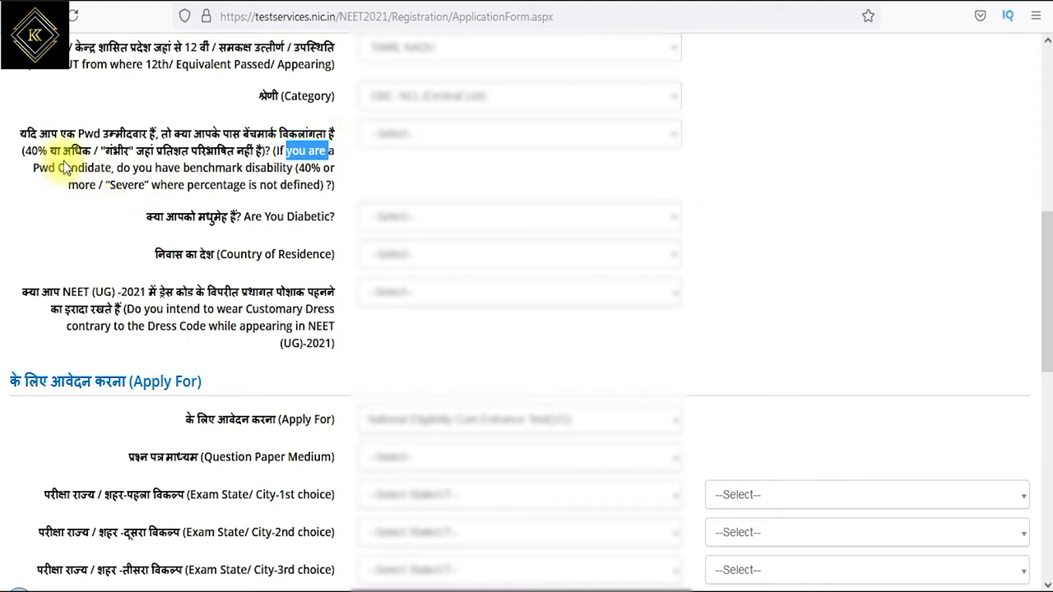
left_click_drag(68, 169, 320, 169)
left_click_drag(194, 184, 277, 184)
left_click(405, 133)
left_click(374, 182)
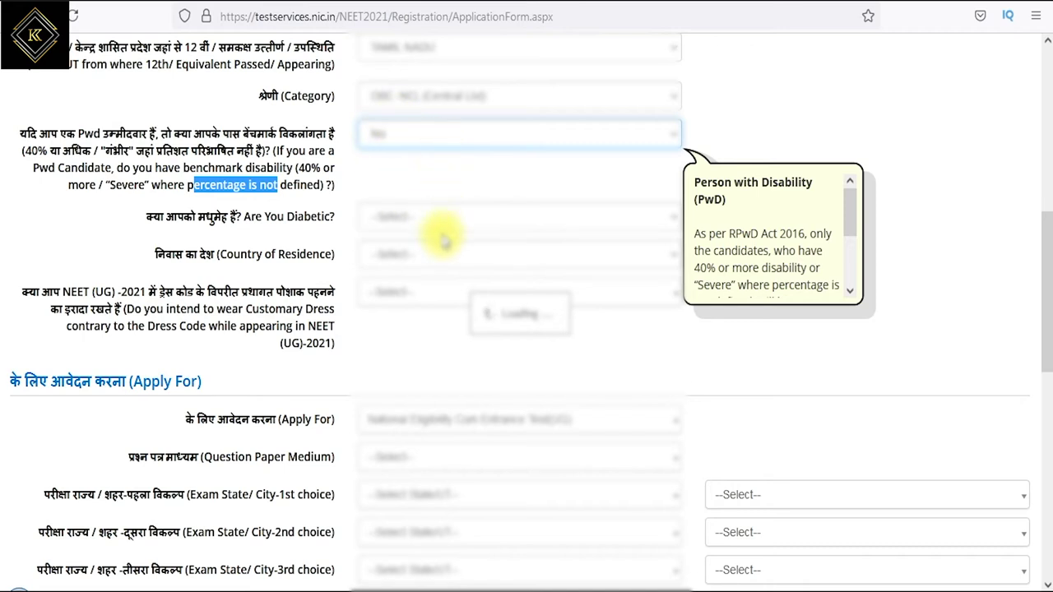
- Answer No to the diabetic question and set Country of Residence to India
left_click_drag(311, 216, 256, 217)
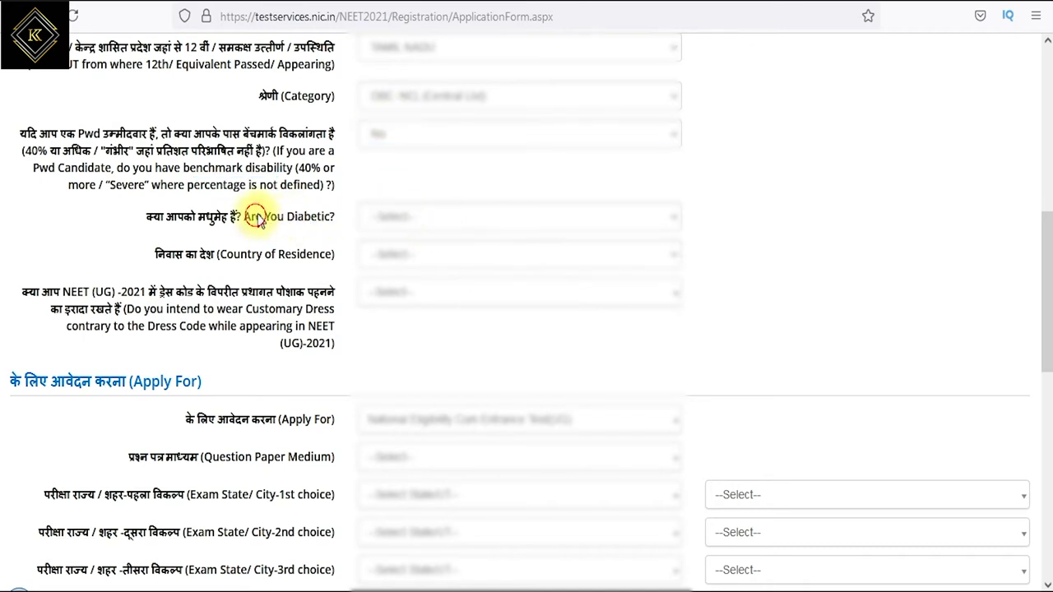
left_click(417, 216)
left_click(366, 272)
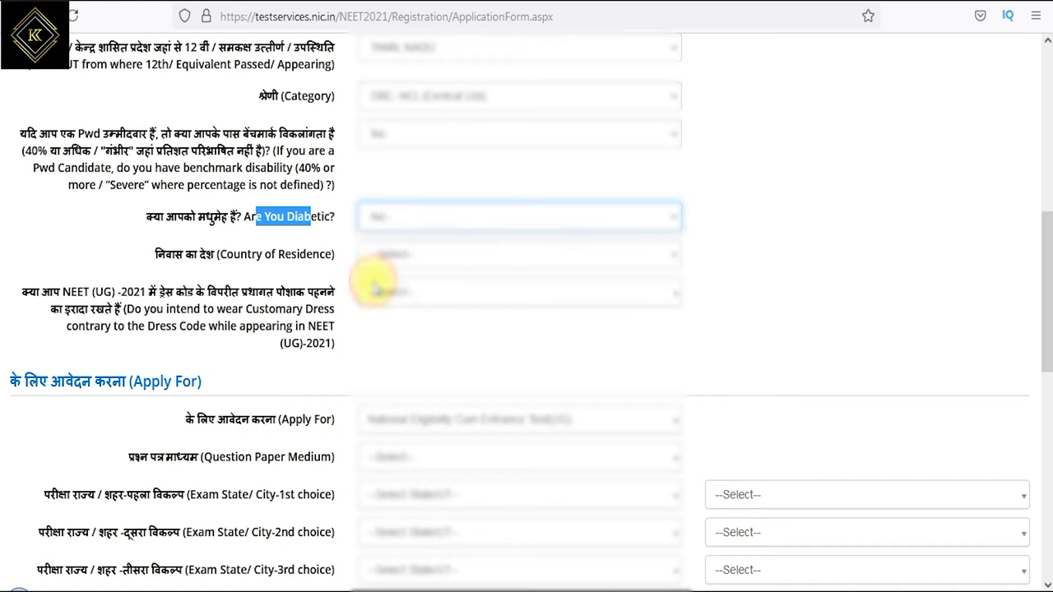
left_click_drag(240, 254, 319, 254)
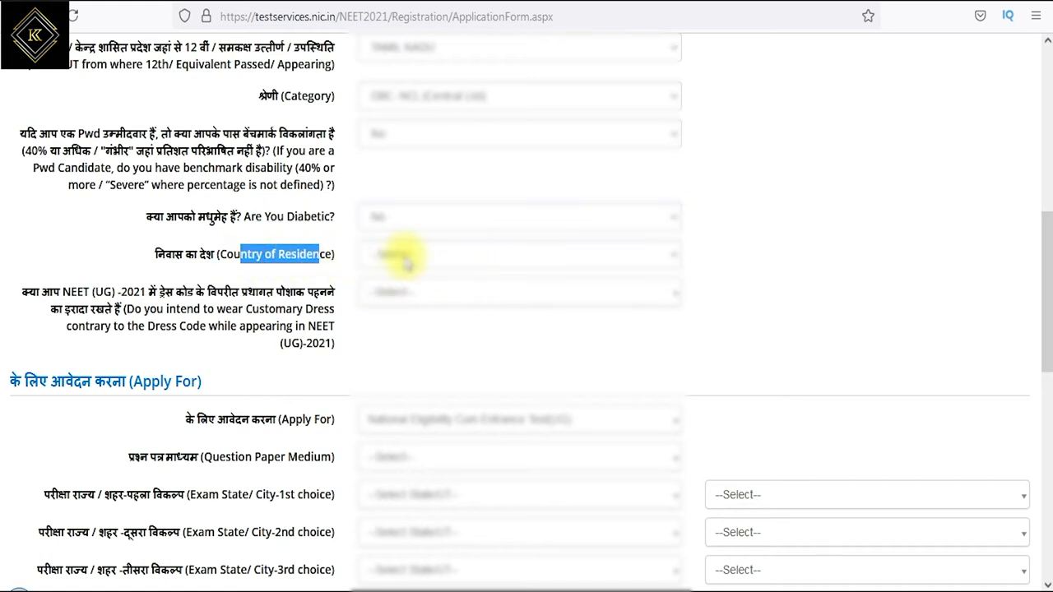
left_click(400, 254)
scroll(395, 342, "down", 15)
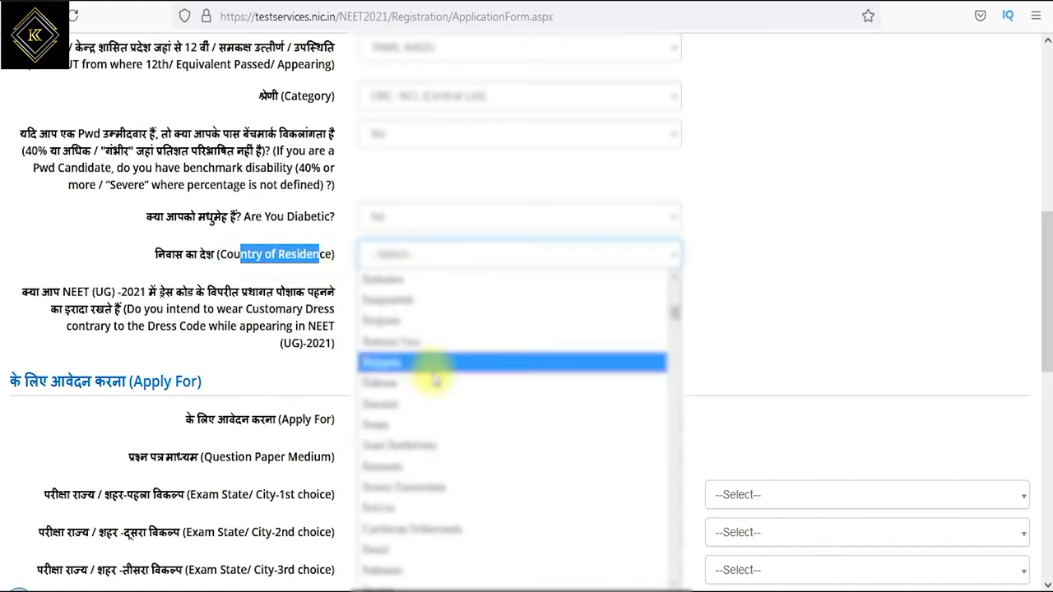
key("Up")
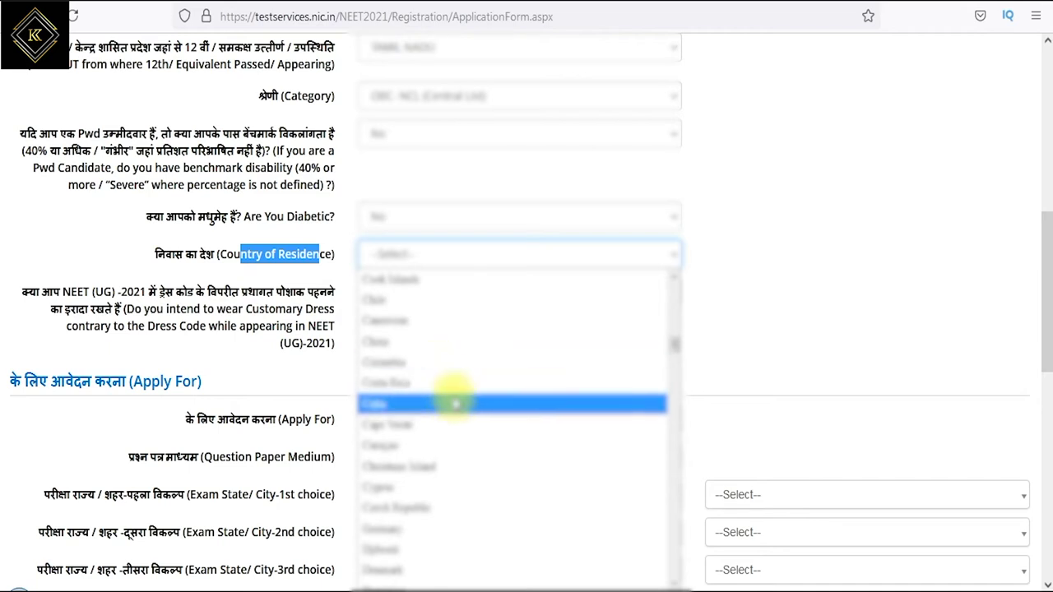
scroll(461, 428, "down", 5)
scroll(470, 448, "down", 10)
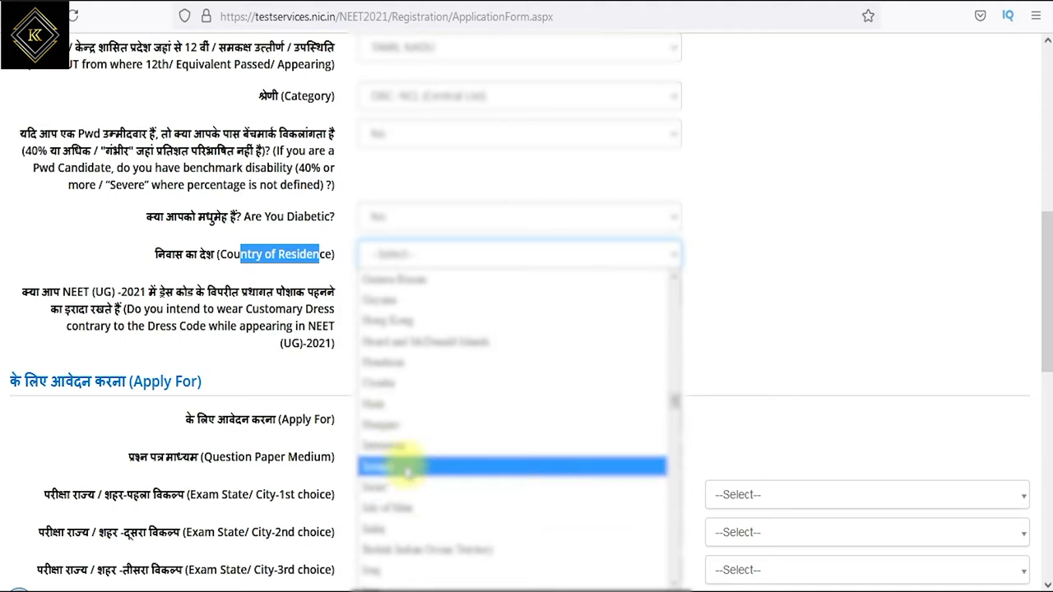
left_click(411, 531)
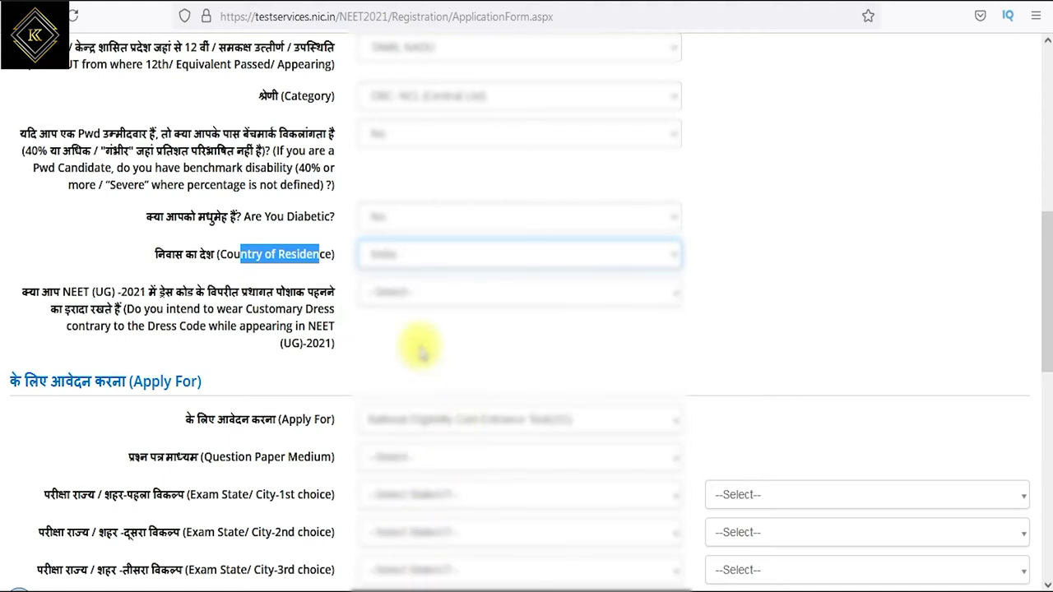
- Answer Yes to the customary dress question
left_click(182, 321)
left_click_drag(181, 314, 282, 327)
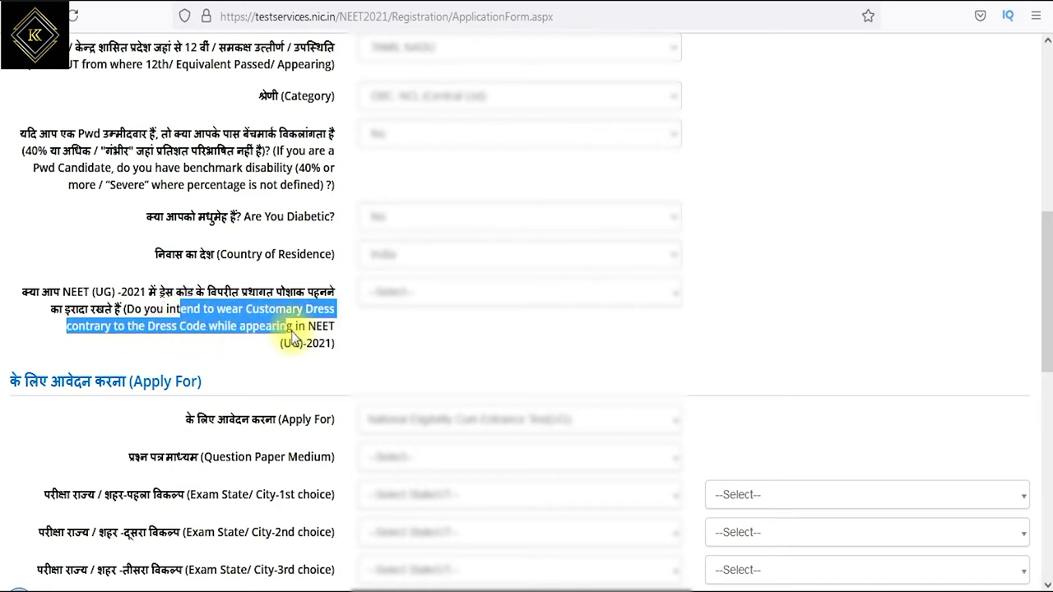
left_click(405, 293)
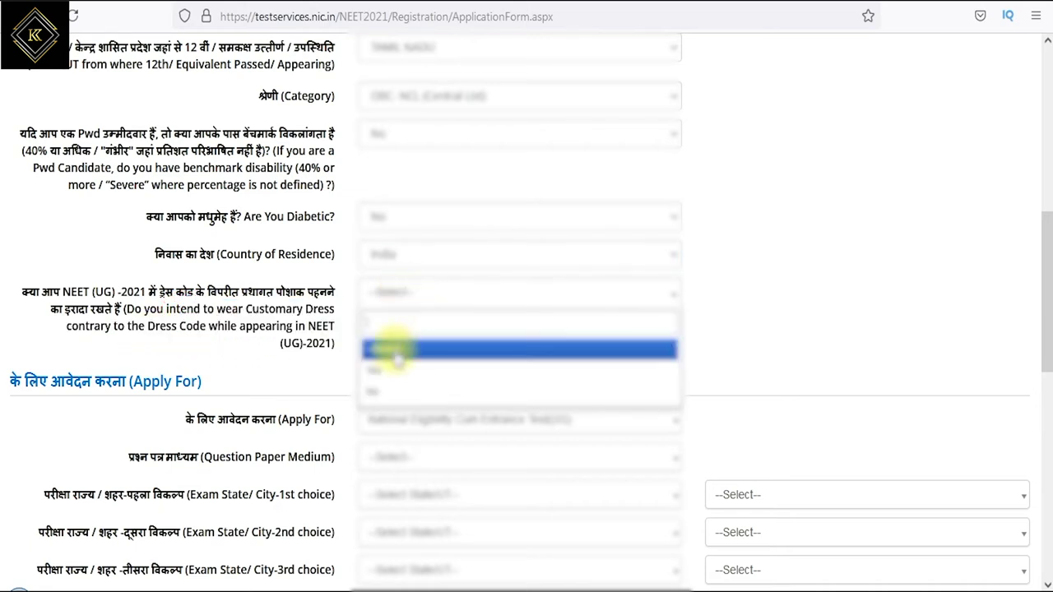
left_click(383, 357)
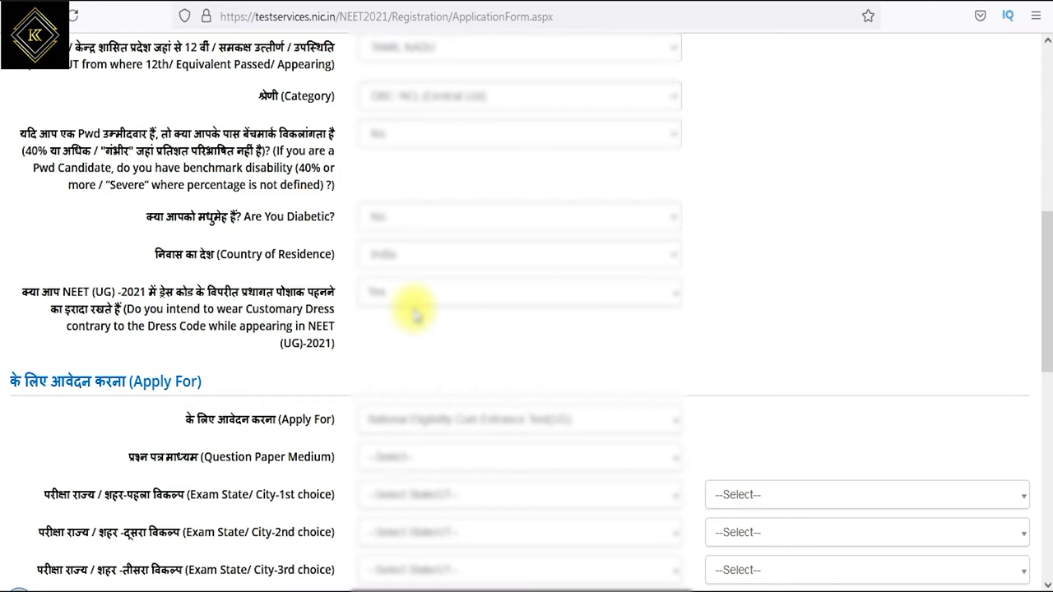
scroll(423, 357, "down", 6)
- Keep National Eligibility Cum Entrance Test(UG) as the exam and choose Tamil as question paper medium
scroll(411, 181, "up", 2)
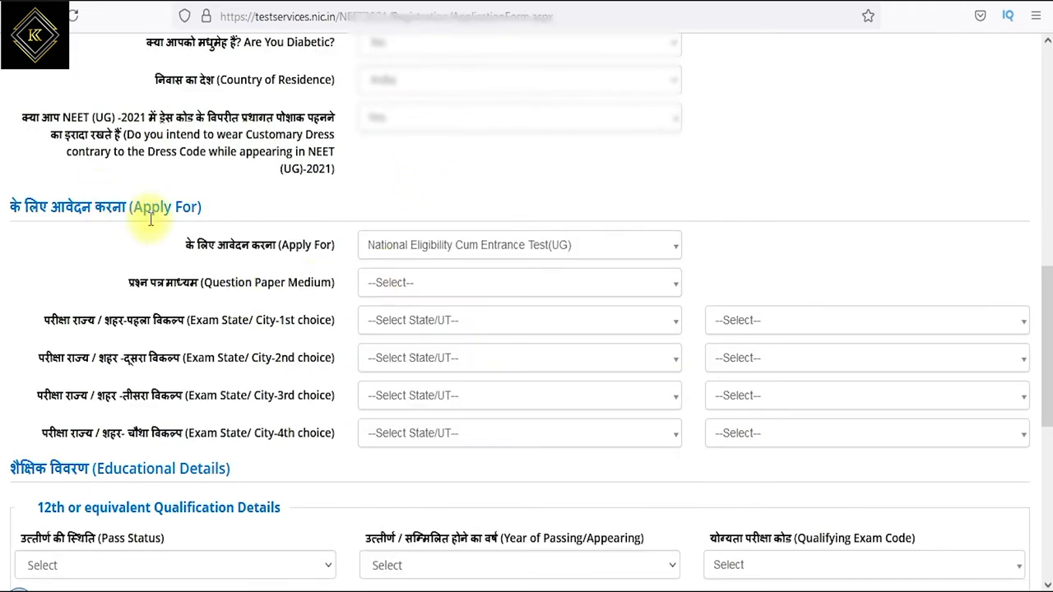
left_click(379, 246)
left_click(397, 302)
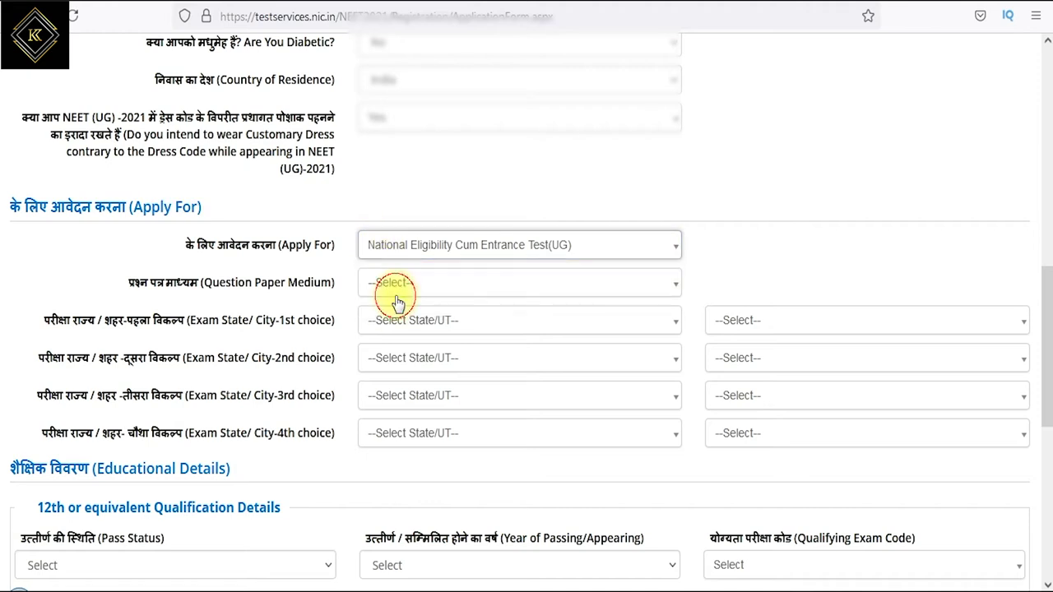
left_click(402, 284)
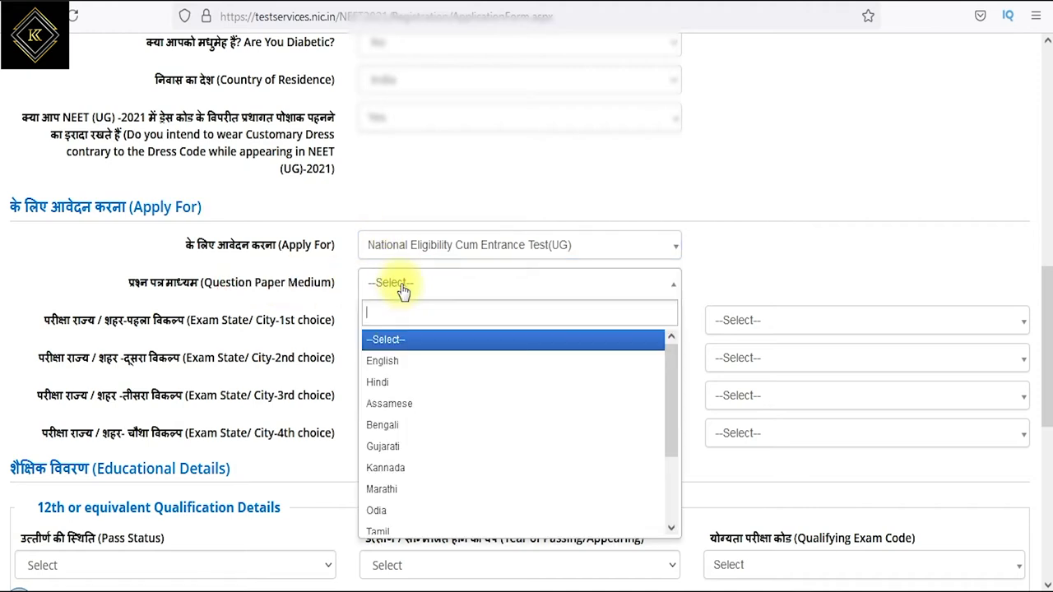
scroll(411, 428, "down", 2)
left_click(395, 461)
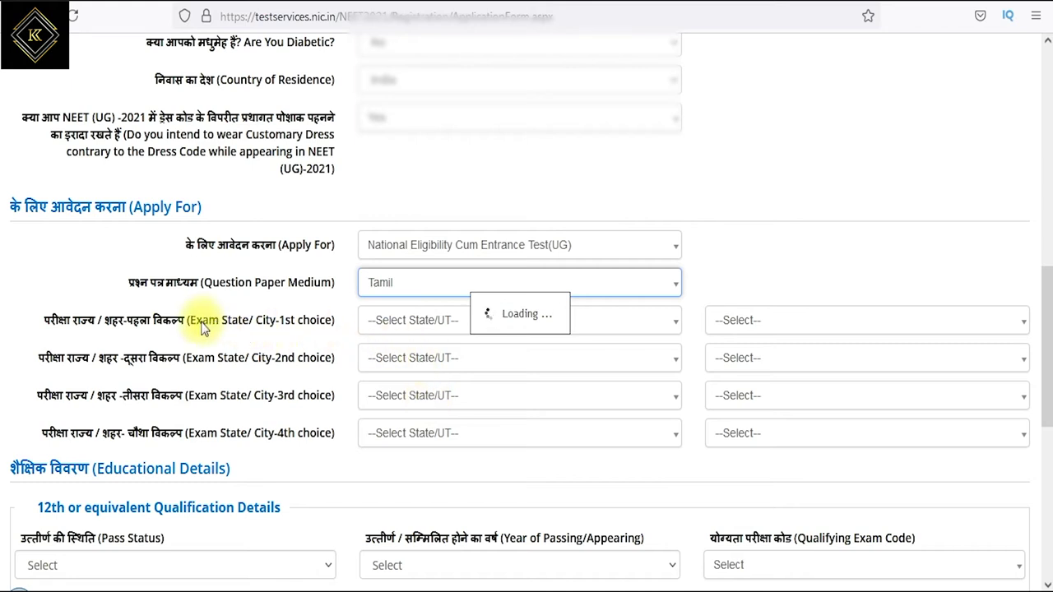
left_click(400, 326)
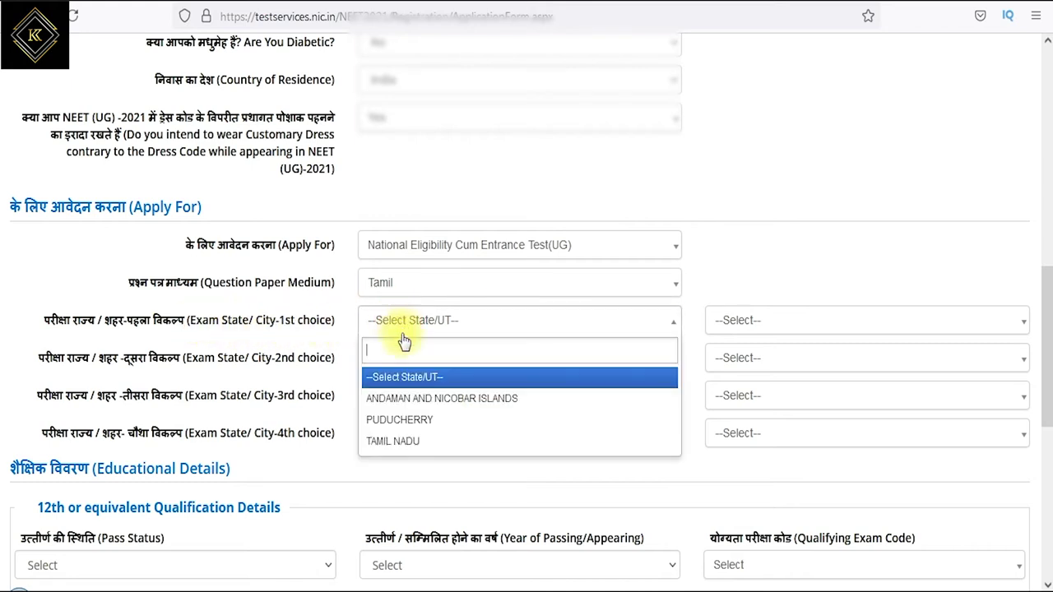
- Set the 1st and 2nd exam choices to TAMIL NADU, with cities SALEM and COIMBATORE
left_click(410, 445)
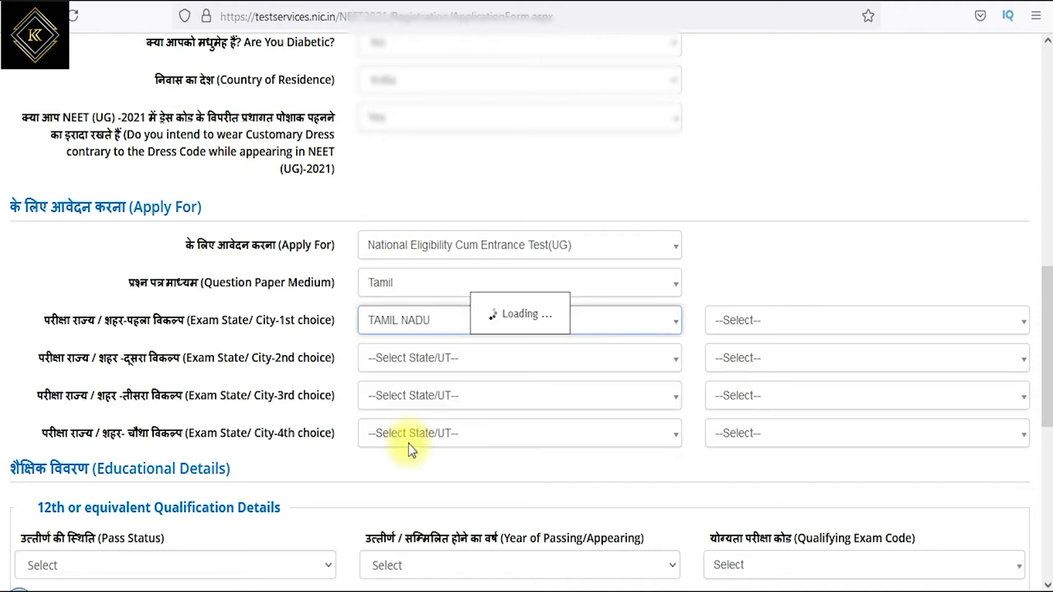
left_click(761, 324)
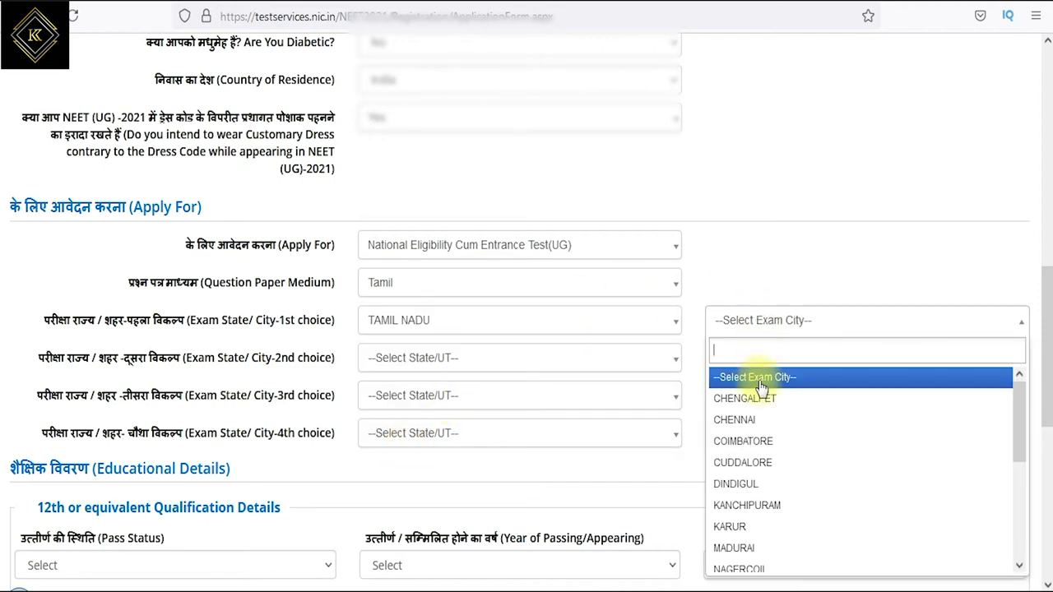
scroll(770, 444, "down", 3)
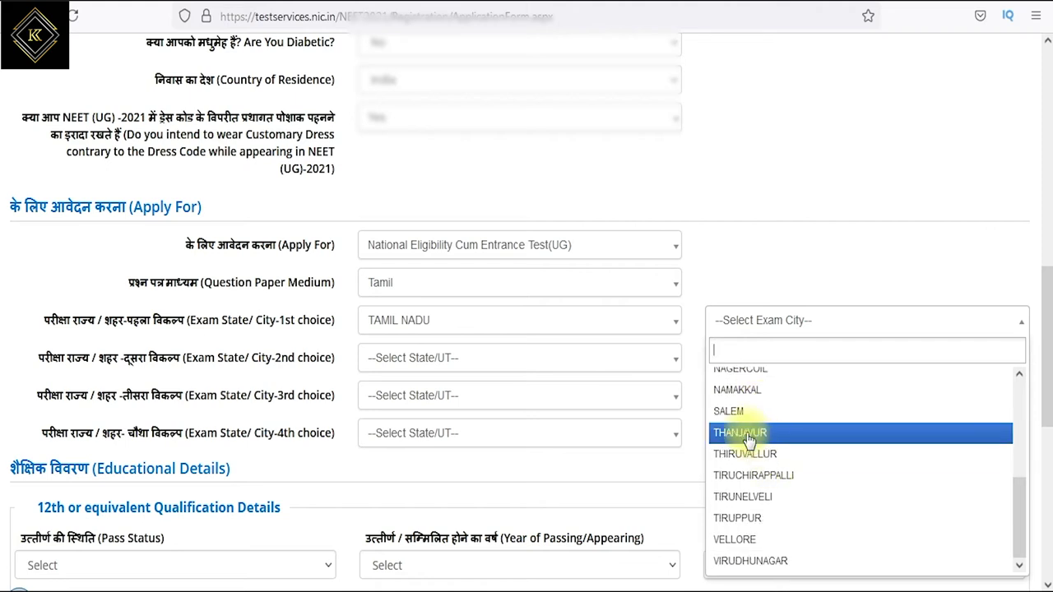
left_click(731, 411)
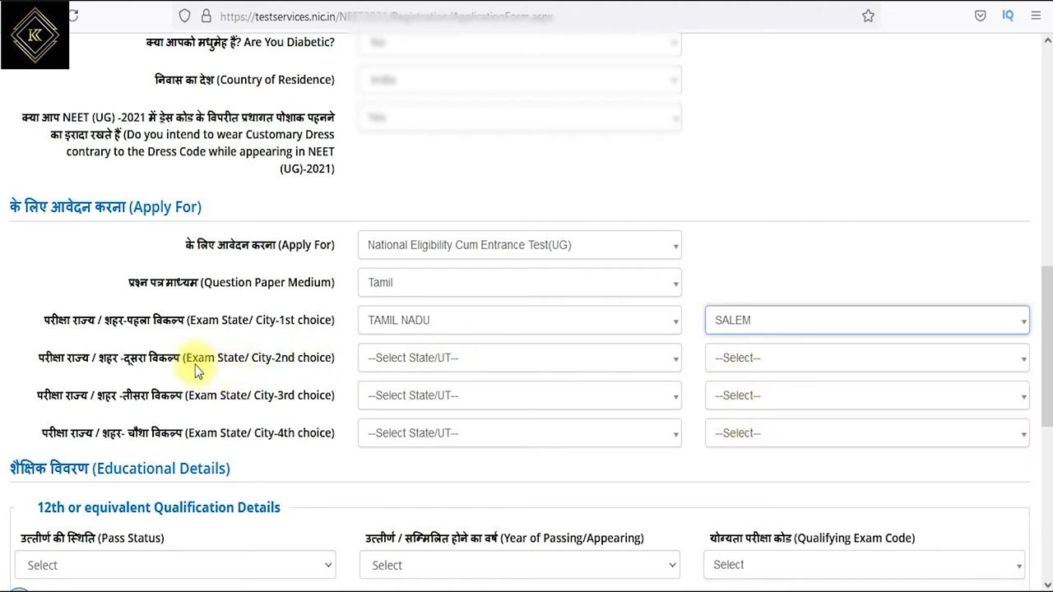
left_click(420, 374)
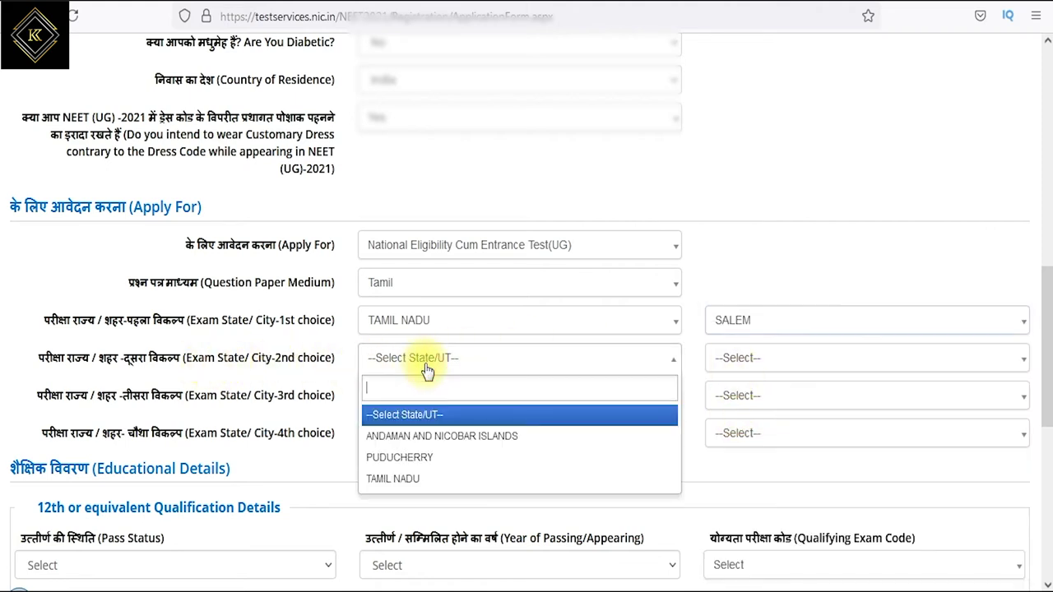
left_click(395, 482)
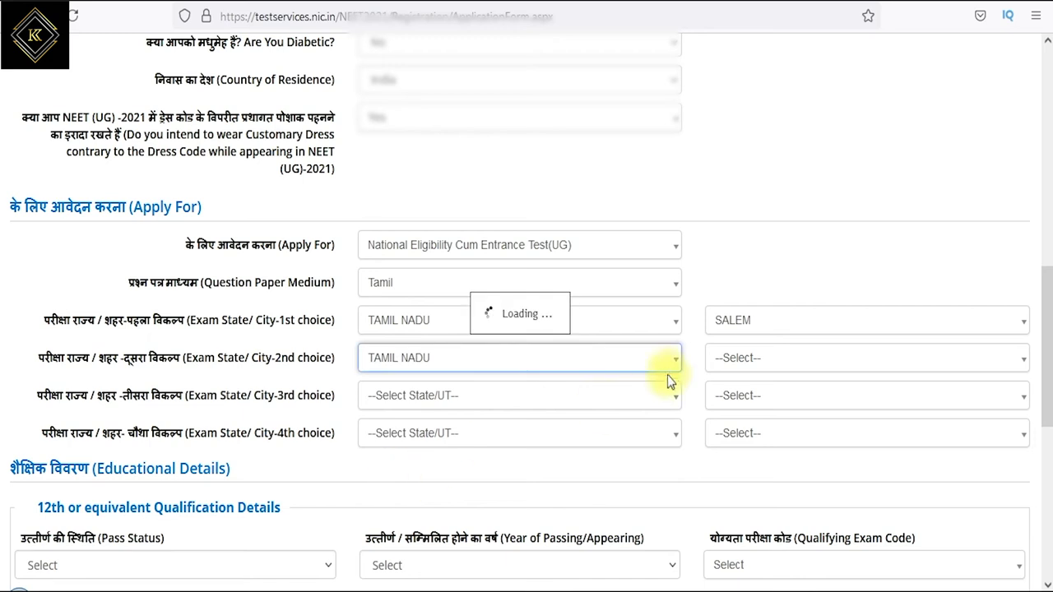
left_click(755, 362)
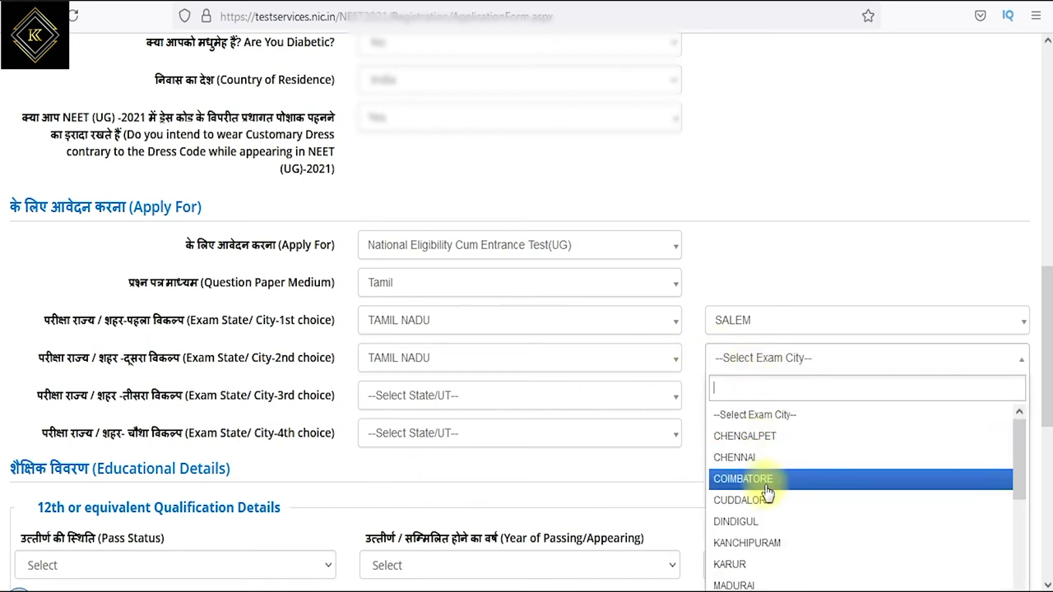
scroll(757, 491, "up", 3)
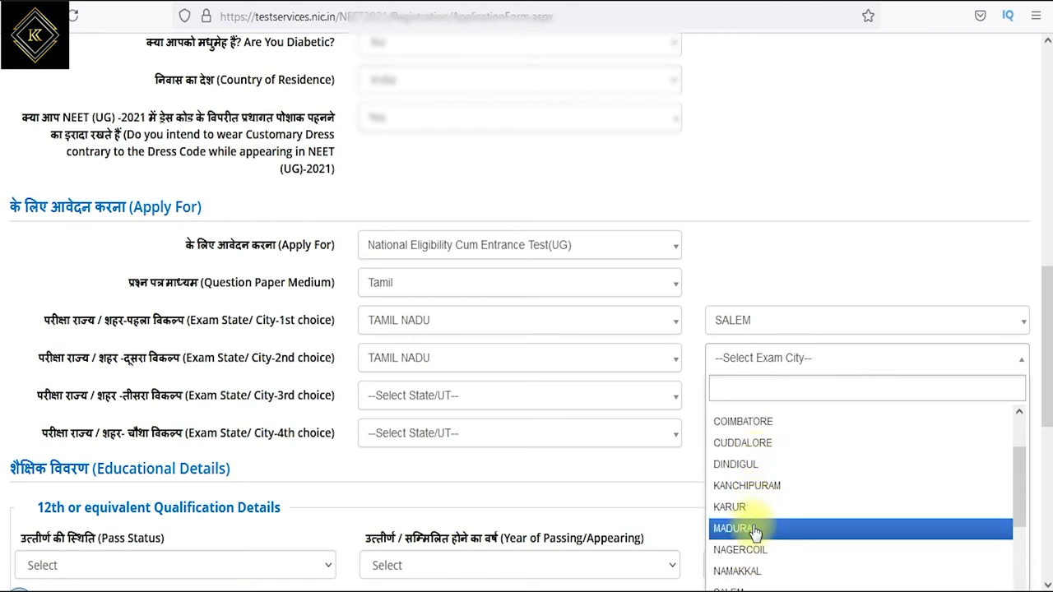
left_click(755, 421)
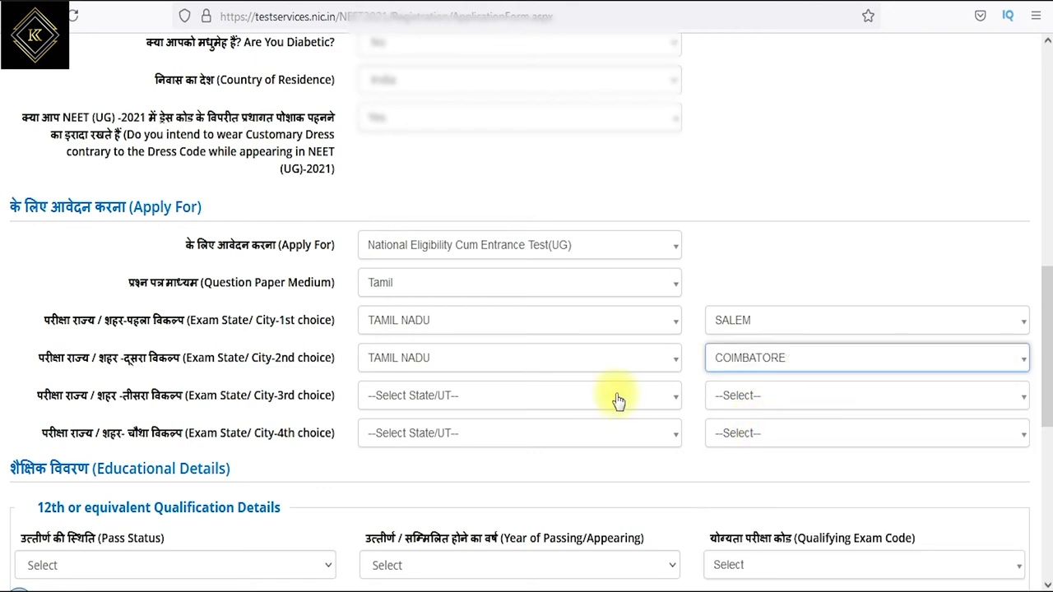
- Set the 3rd exam choice to TAMIL NADU, city NAMAKKAL
left_click_drag(261, 396, 303, 395)
left_click(416, 396)
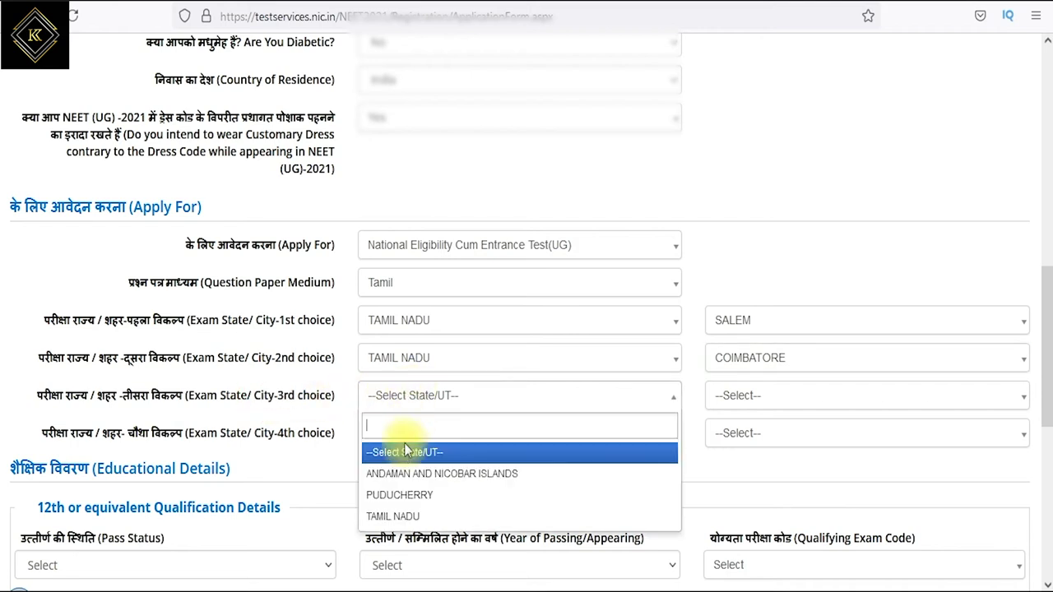
left_click(395, 515)
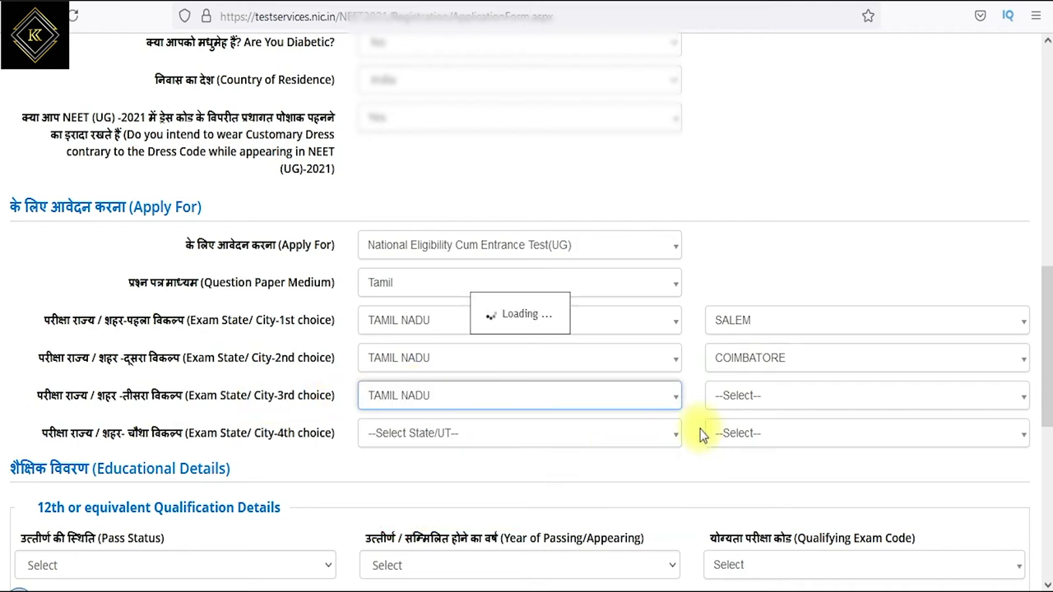
left_click(762, 397)
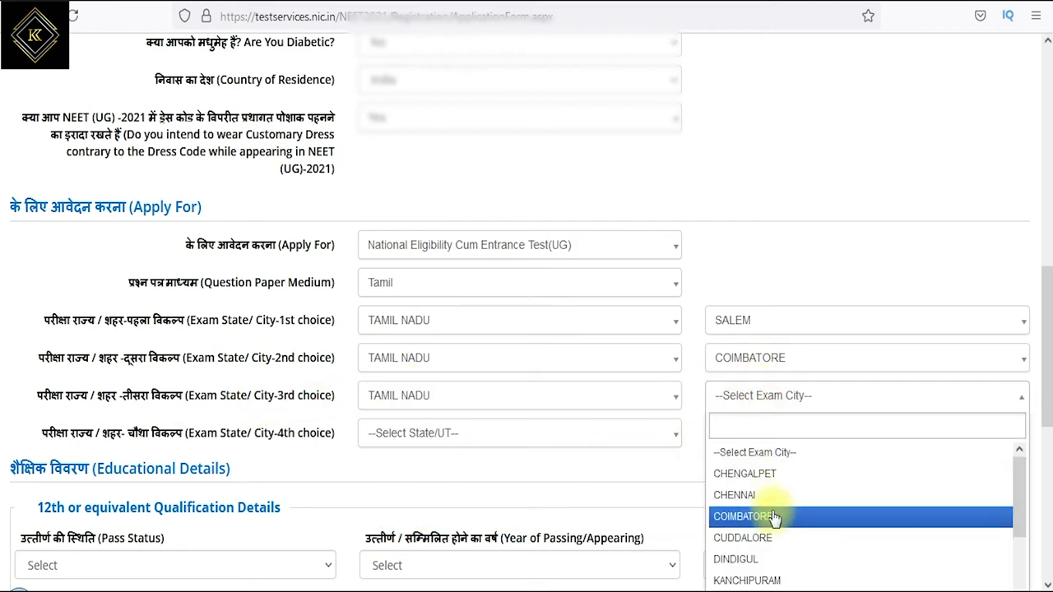
scroll(778, 527, "down", 2)
scroll(780, 540, "down", 2)
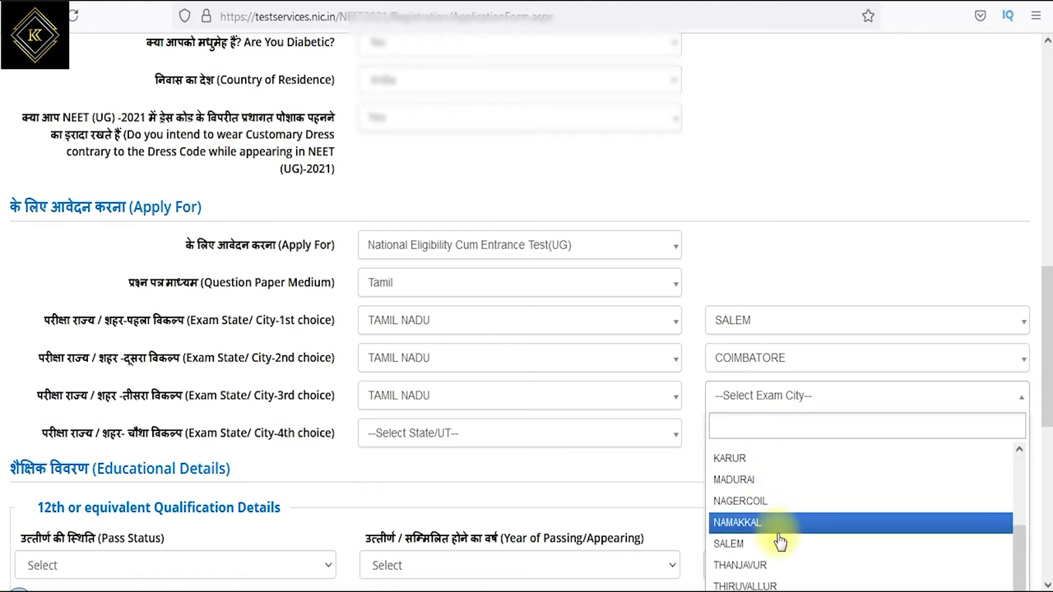
left_click(779, 525)
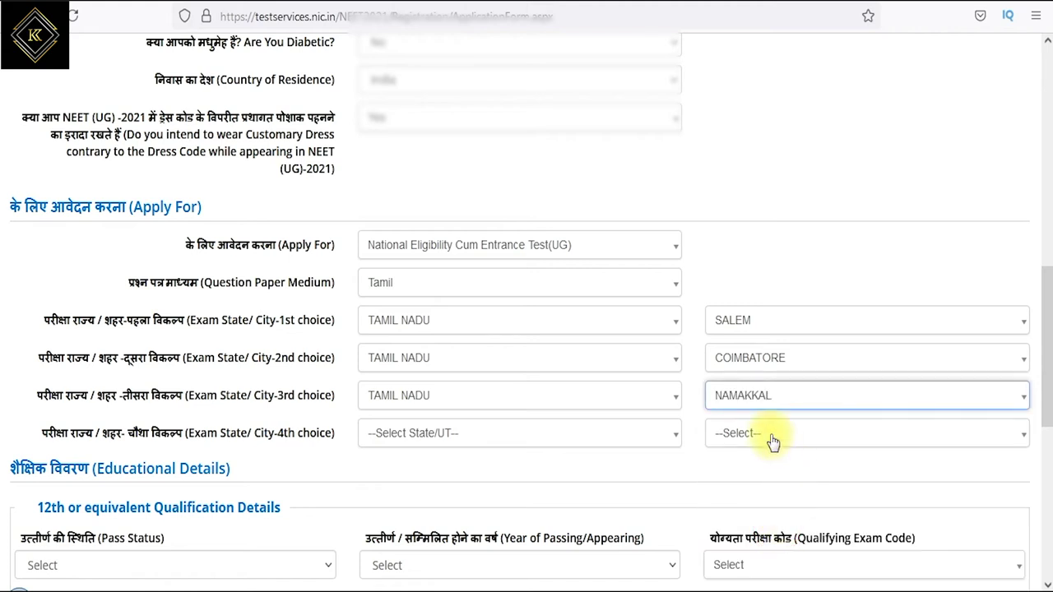
- Set the 4th exam choice to TAMIL NADU, city CHENNAI
left_click(437, 433)
left_click(406, 555)
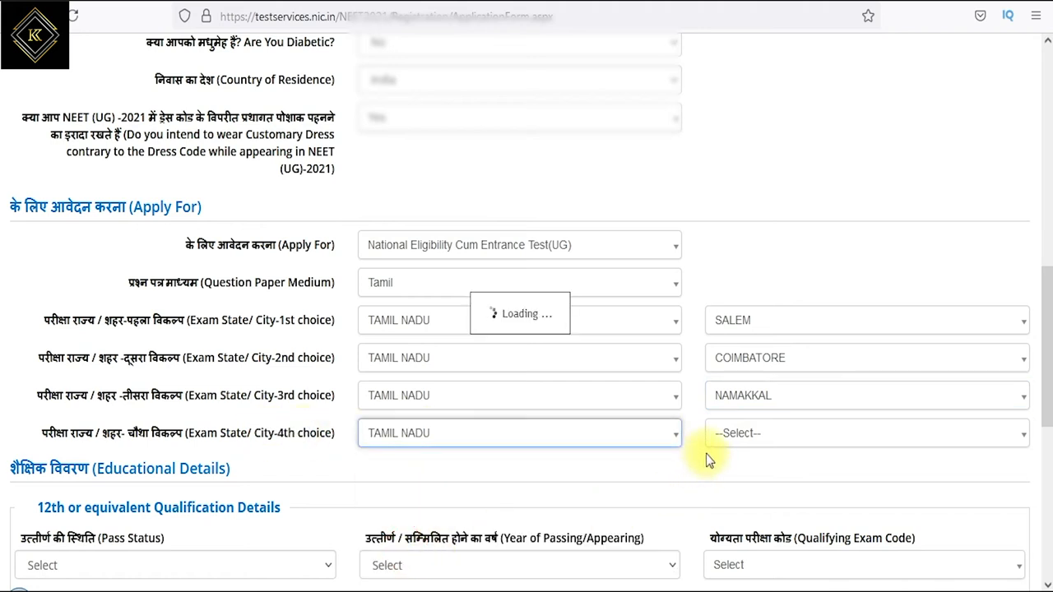
left_click(778, 438)
scroll(780, 510, "down", 5)
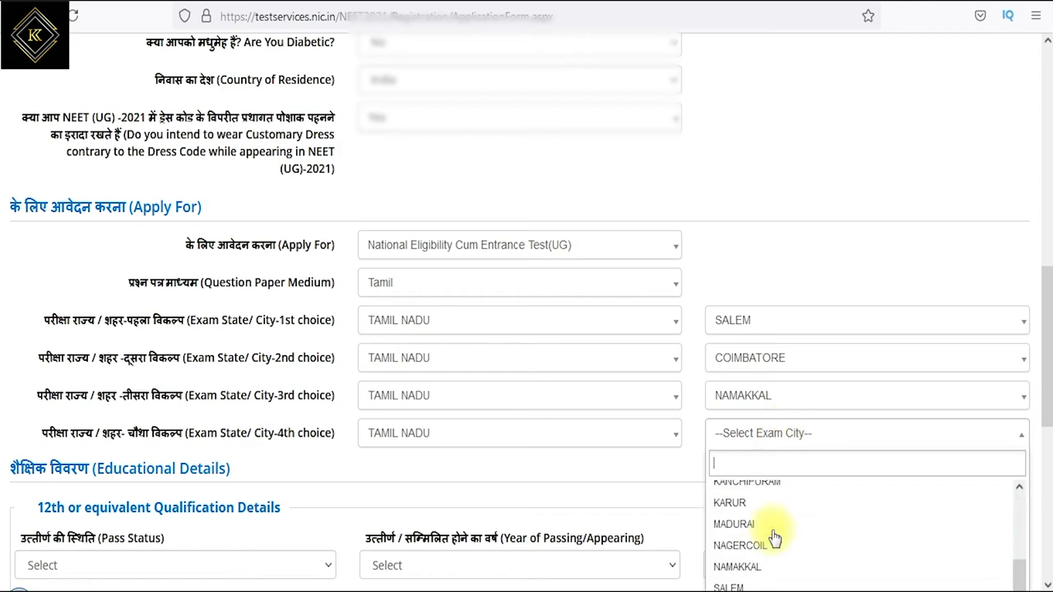
scroll(784, 553, "down", 2)
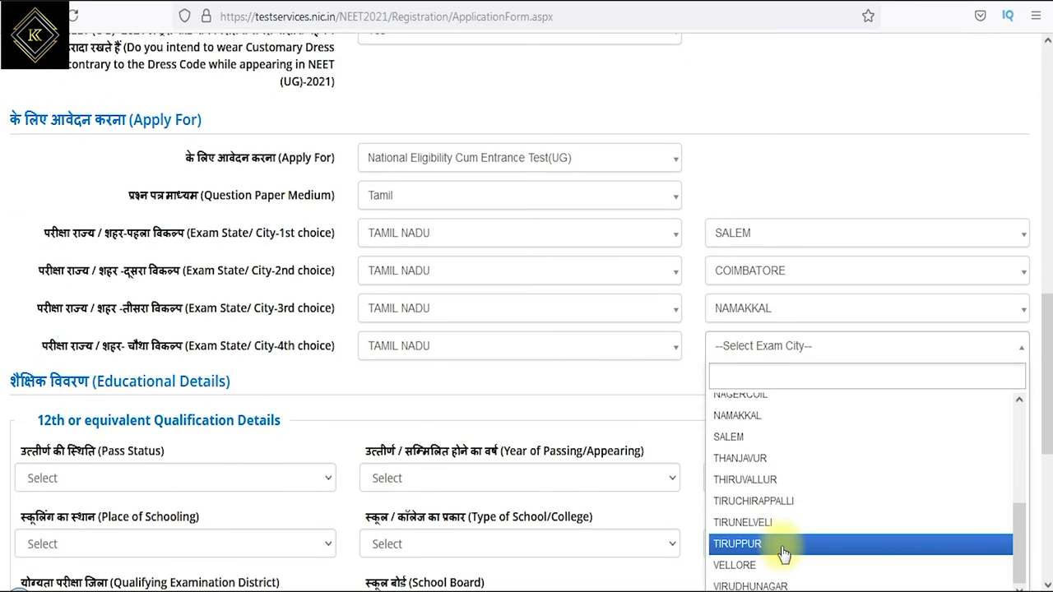
scroll(780, 546, "down", 2)
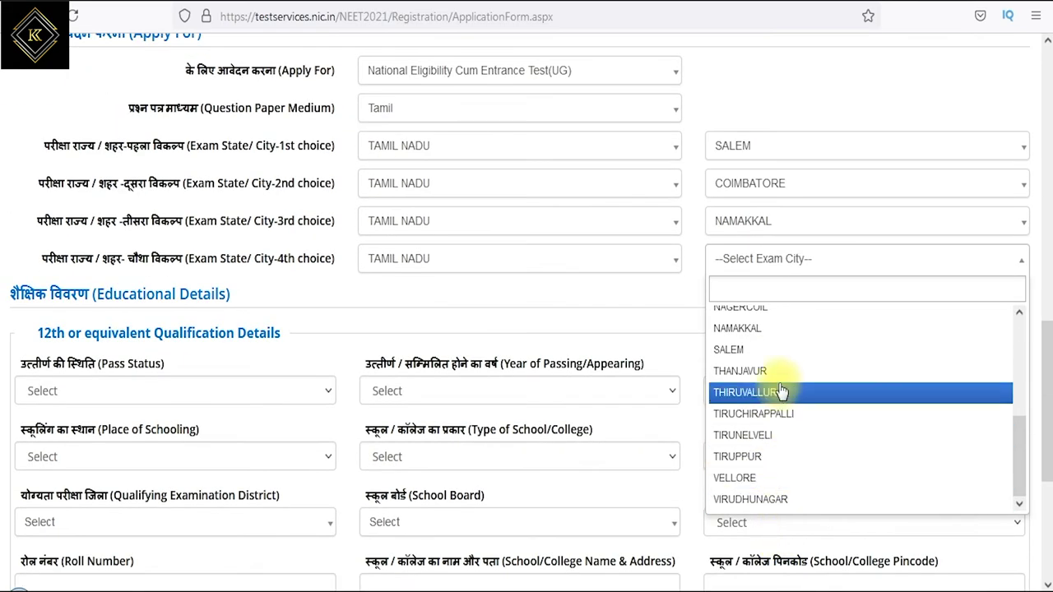
scroll(785, 392, "up", 1)
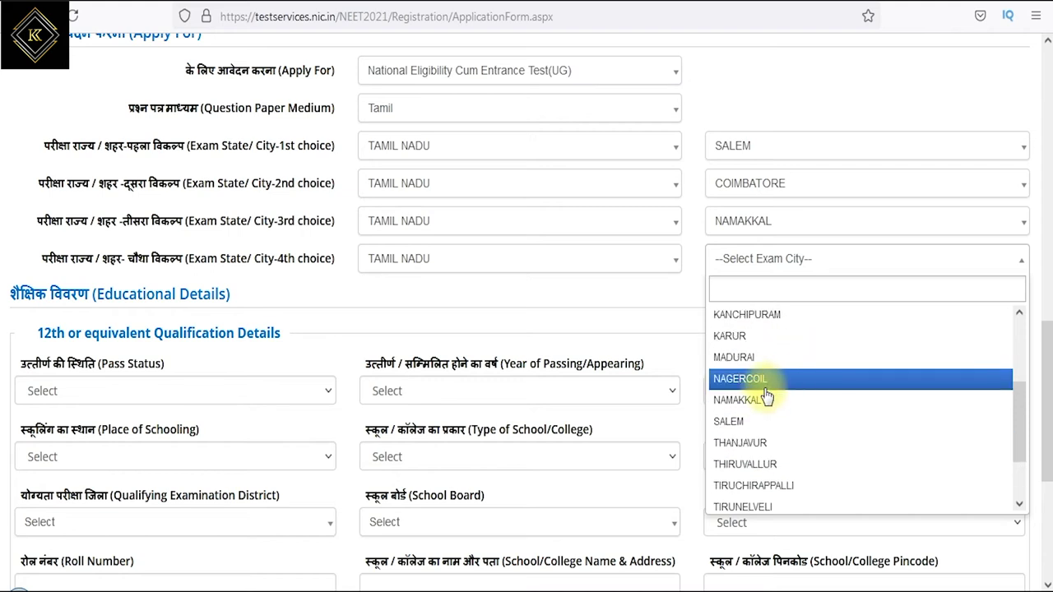
scroll(761, 349, "up", 1)
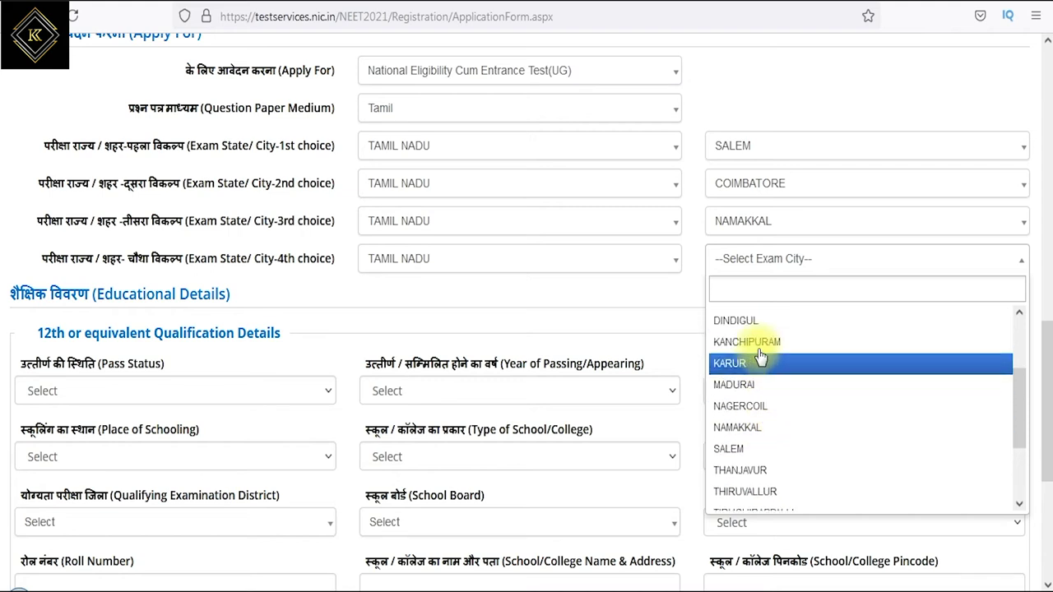
scroll(767, 386, "up", 1)
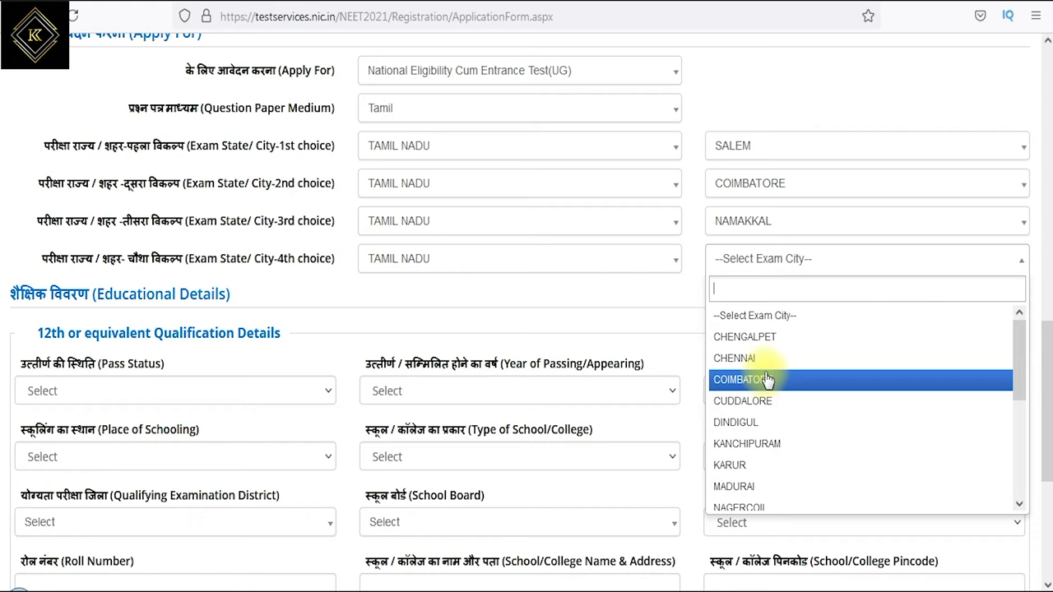
left_click(743, 360)
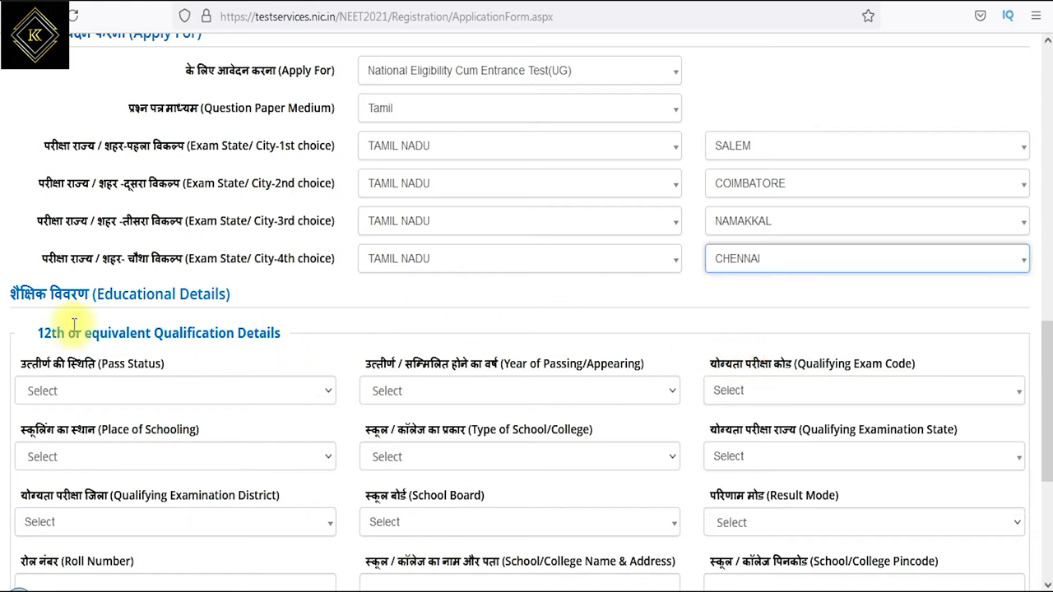
- Mark the 12th exam as Passed in 2021 with qualifying code CODE: 03
left_click_drag(50, 333, 246, 333)
scroll(282, 341, "down", 2)
scroll(274, 335, "down", 4)
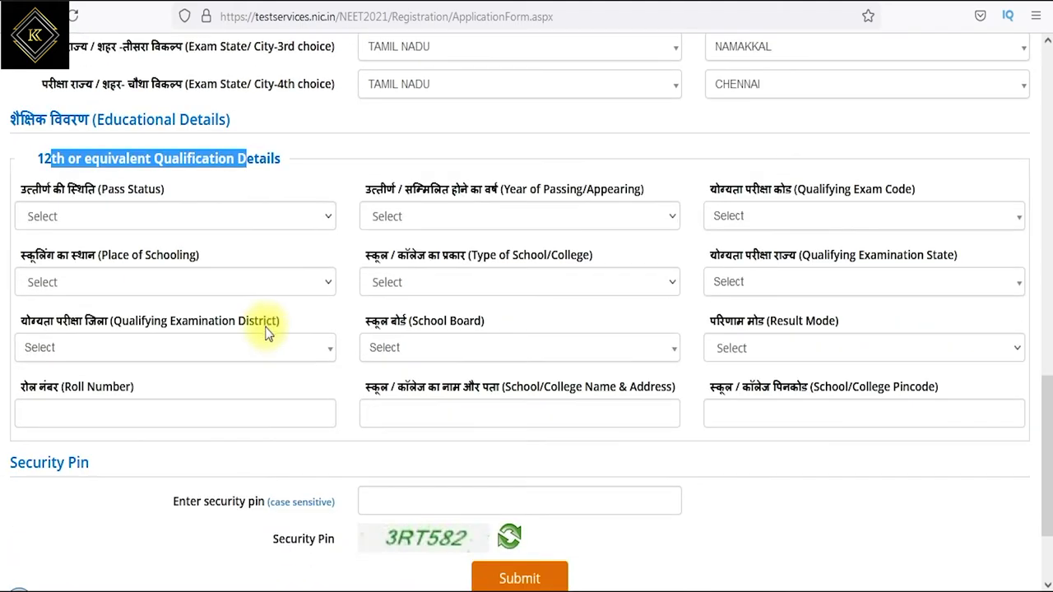
left_click(80, 130)
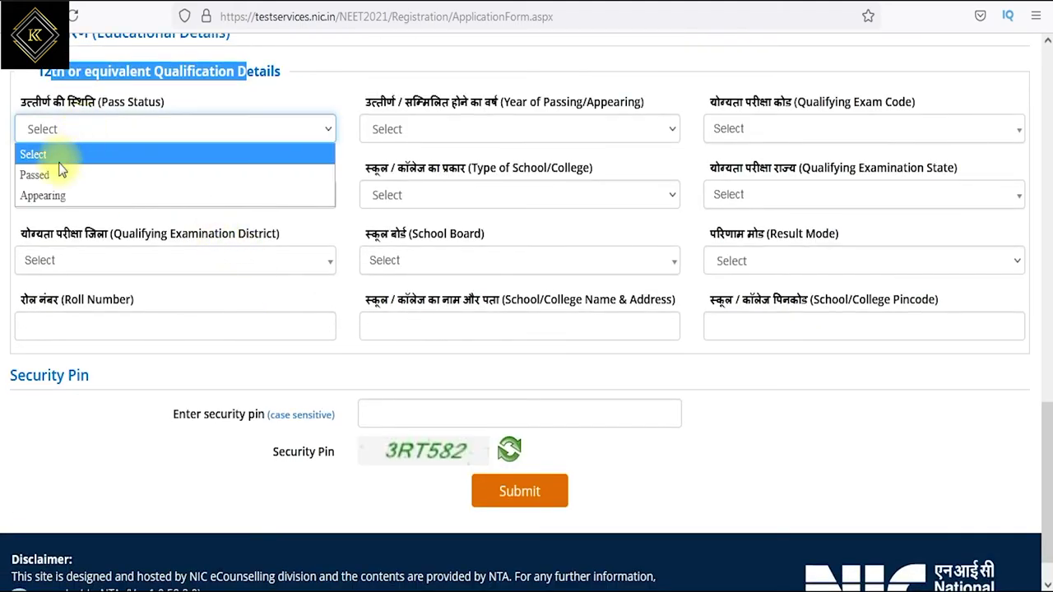
left_click(51, 177)
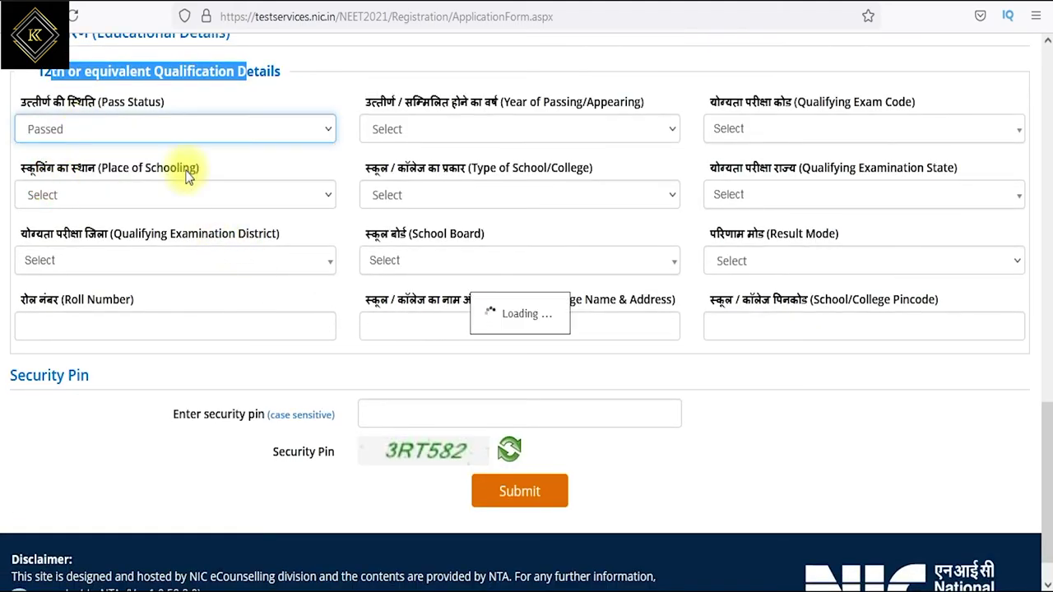
left_click(402, 129)
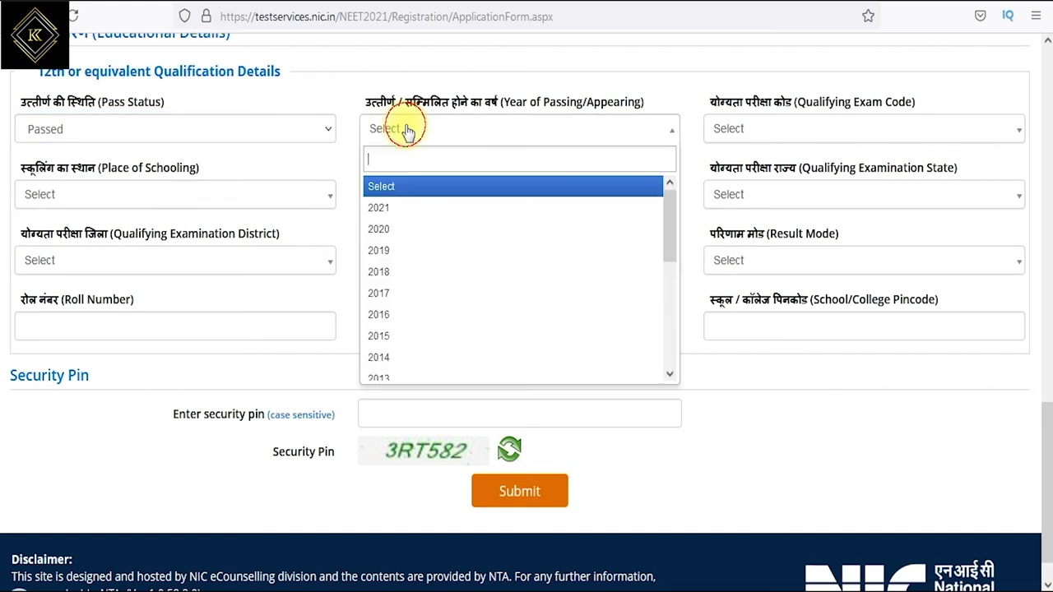
left_click(395, 216)
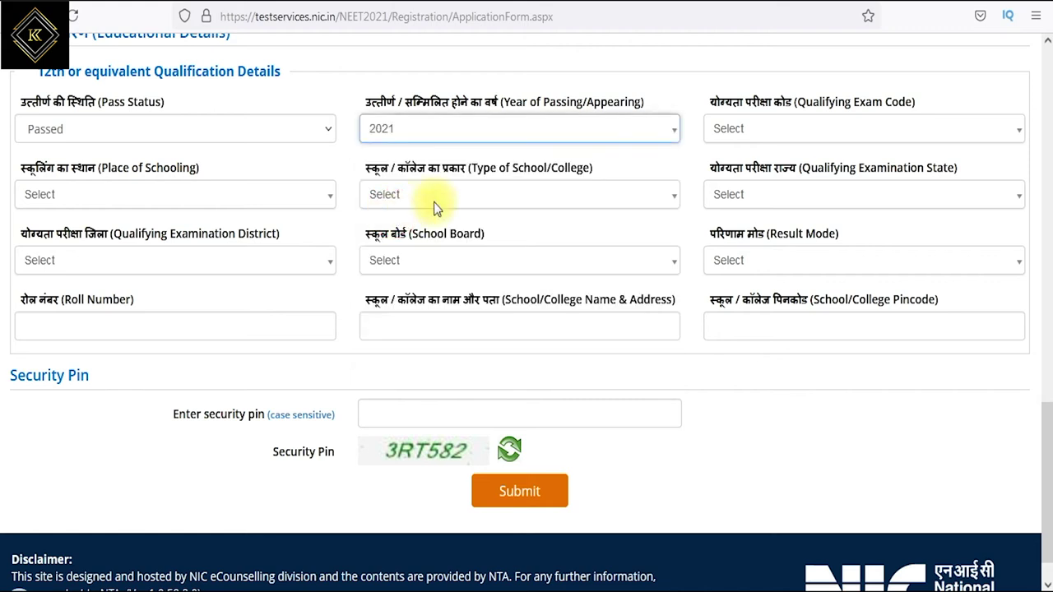
left_click(817, 127)
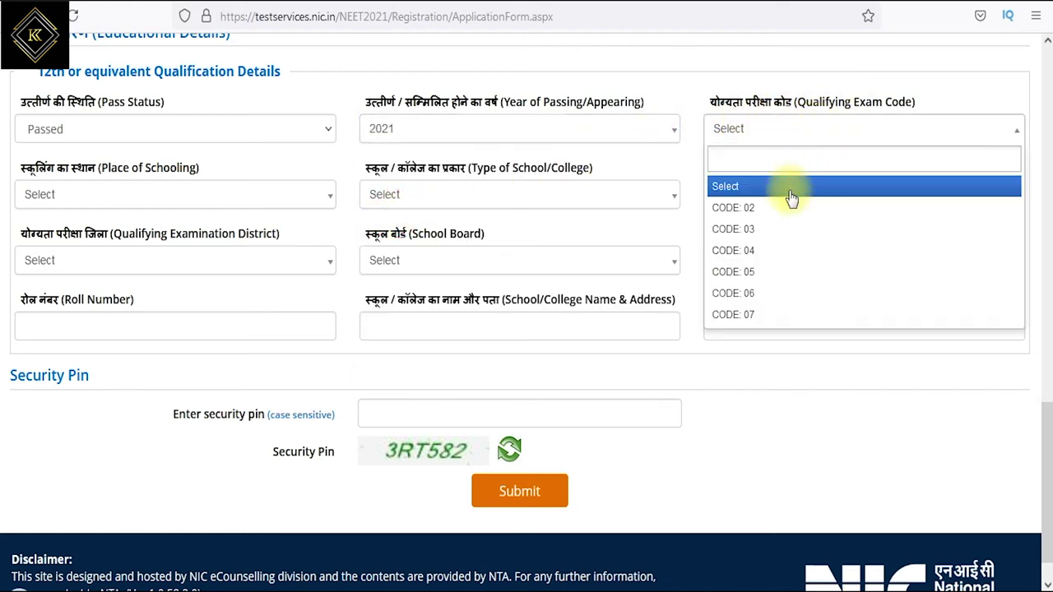
left_click(759, 231)
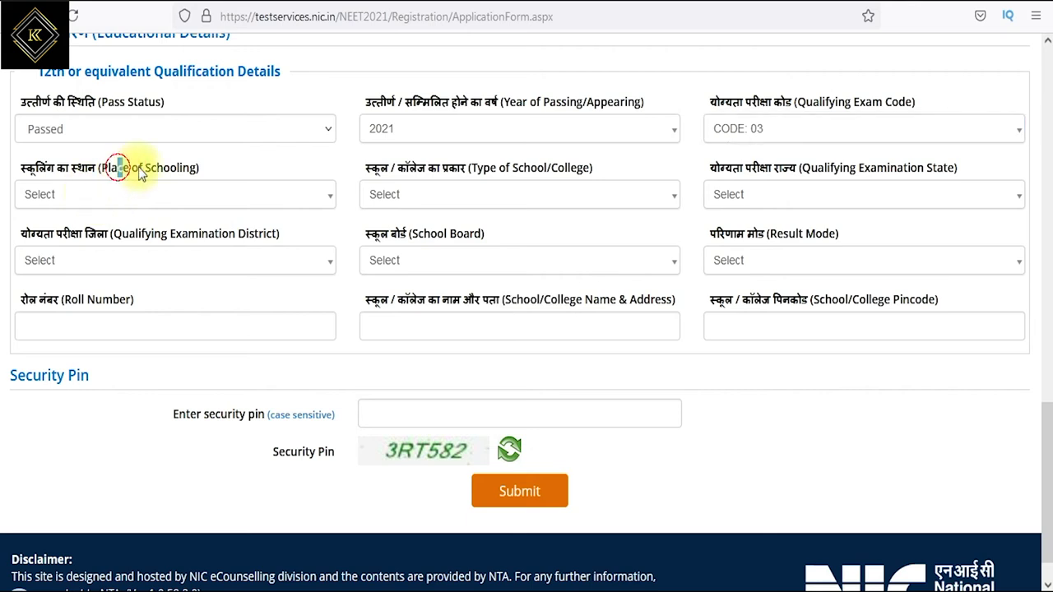
- Set schooling to Rural, school type to State Government, and qualifying state to TAMIL NADU
left_click(107, 195)
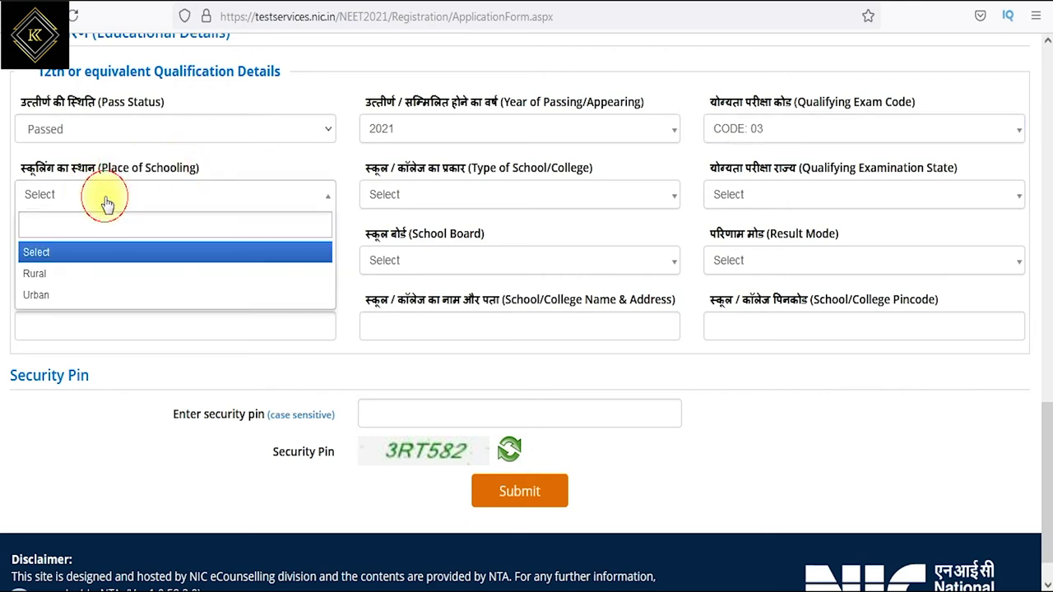
left_click(59, 278)
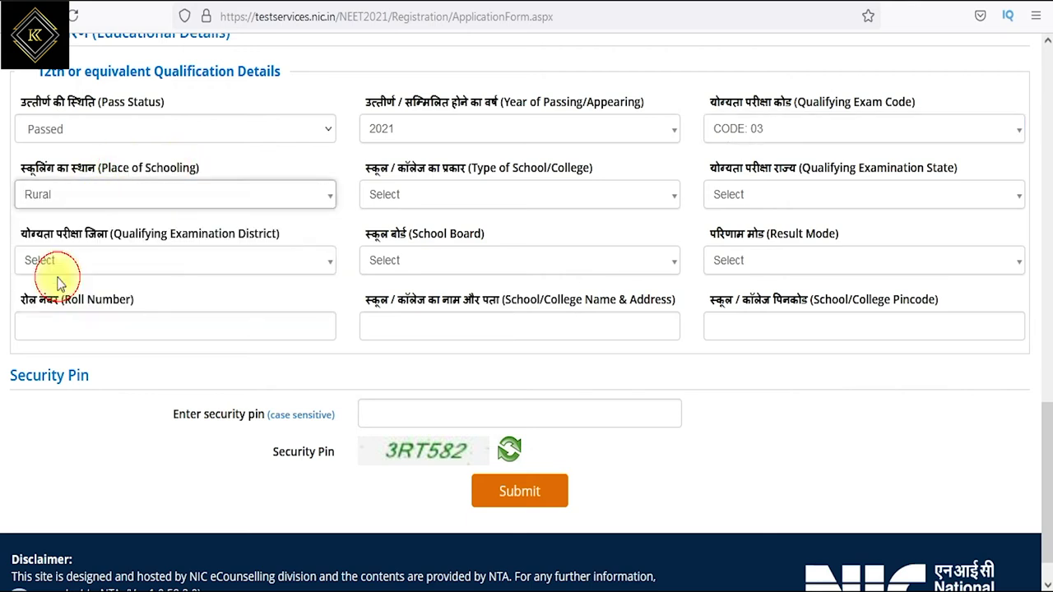
left_click(448, 195)
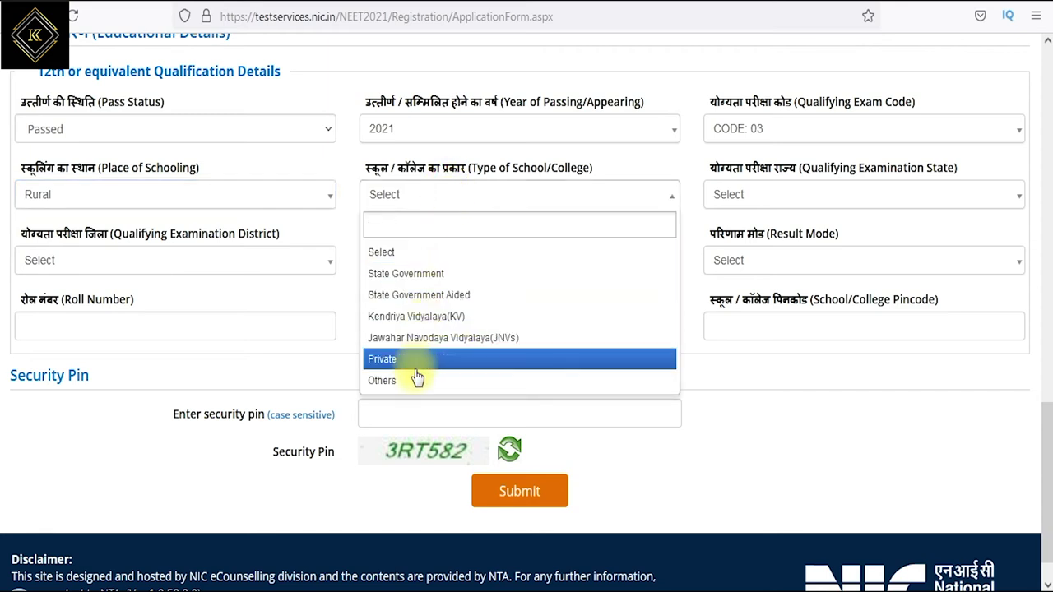
left_click(411, 274)
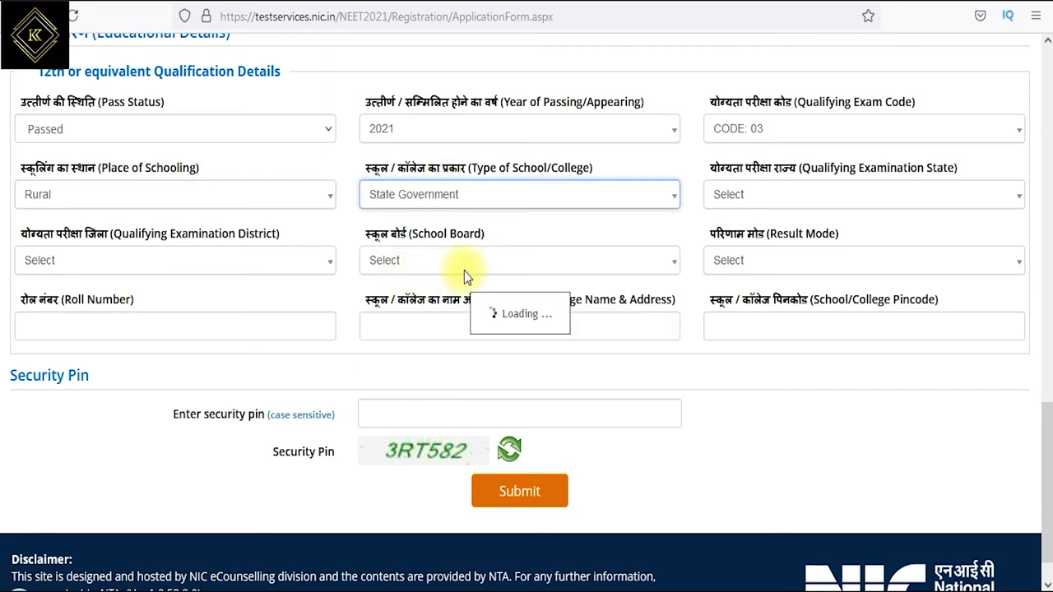
left_click_drag(806, 169, 935, 170)
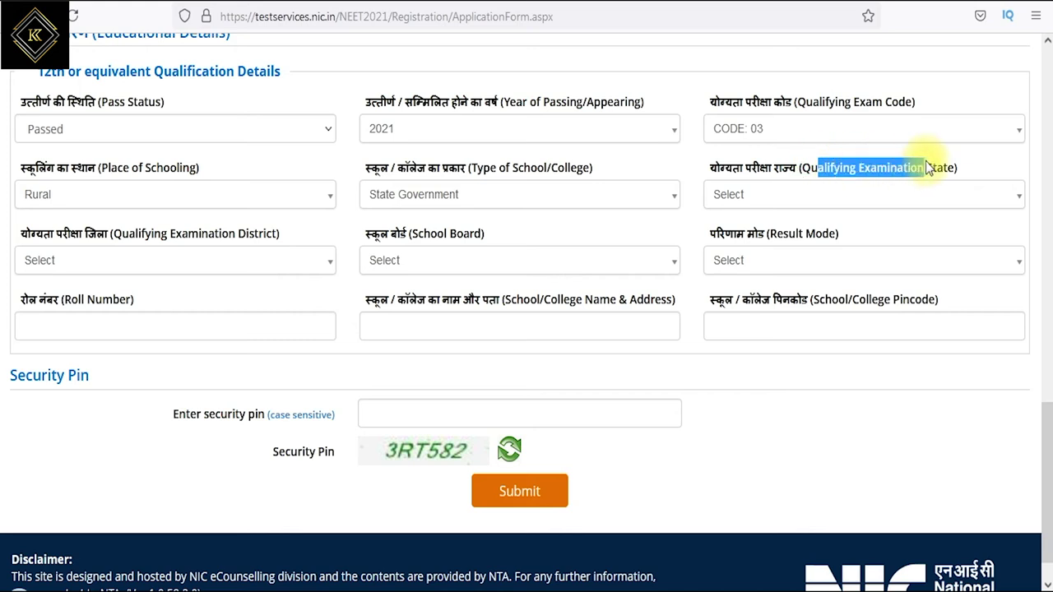
left_click(842, 195)
scroll(811, 260, "down", 12)
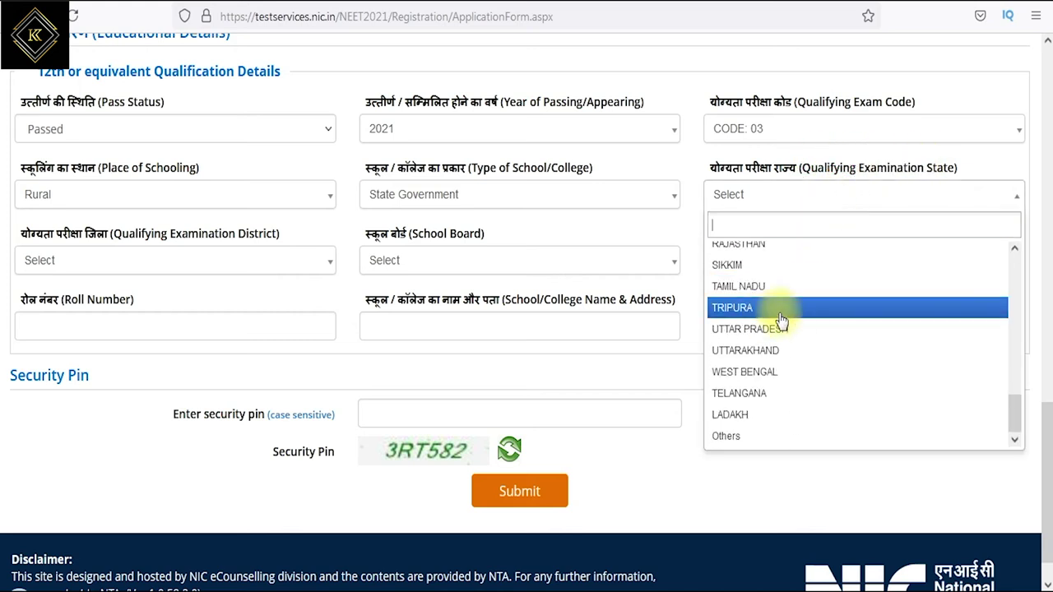
left_click(744, 292)
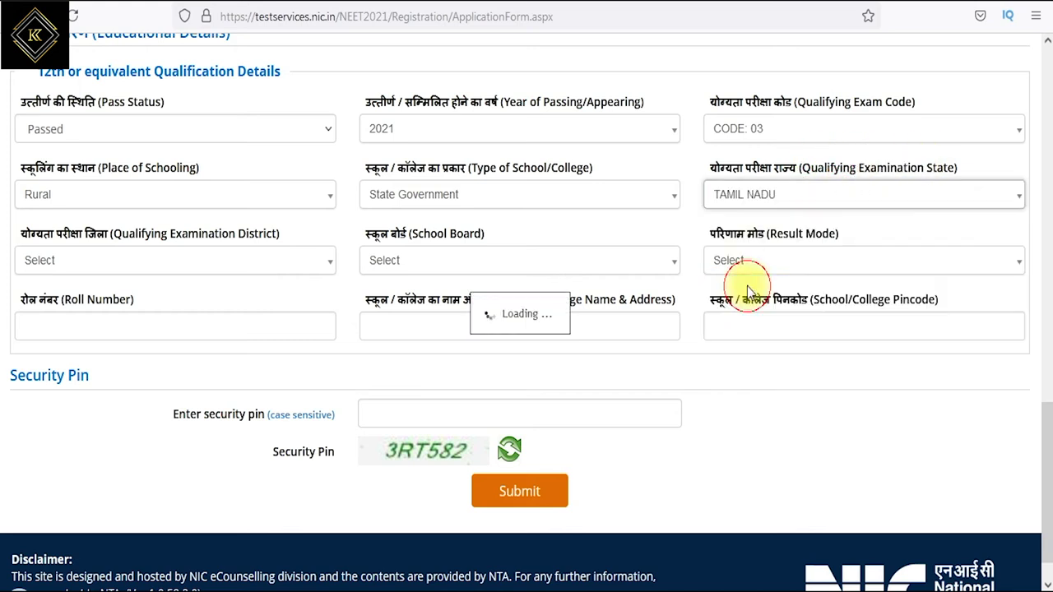
- Choose SALEM district, the Tamil Nadu higher secondary board, and Percentage result mode
left_click(158, 262)
scroll(134, 416, "down", 4)
scroll(101, 376, "up", 1)
scroll(103, 376, "down", 4)
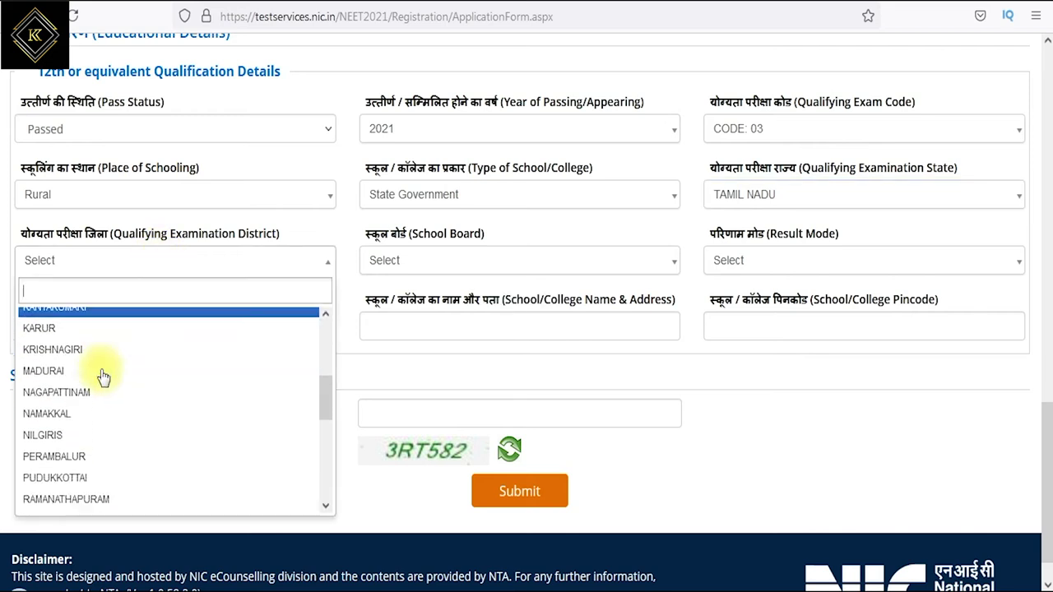
left_click(63, 365)
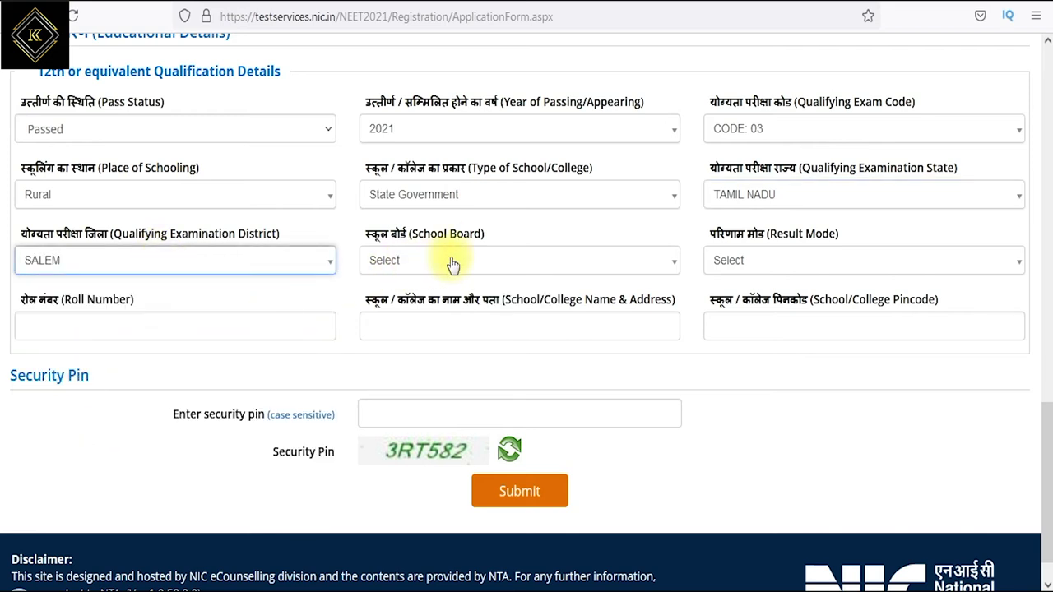
left_click(427, 262)
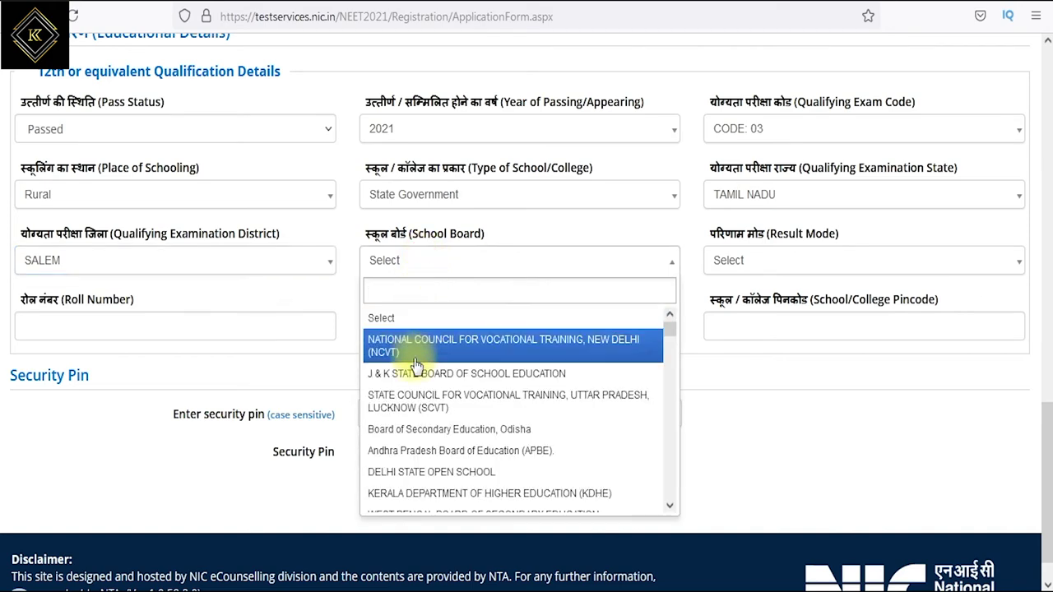
scroll(461, 420, "down", 2)
scroll(483, 442, "down", 6)
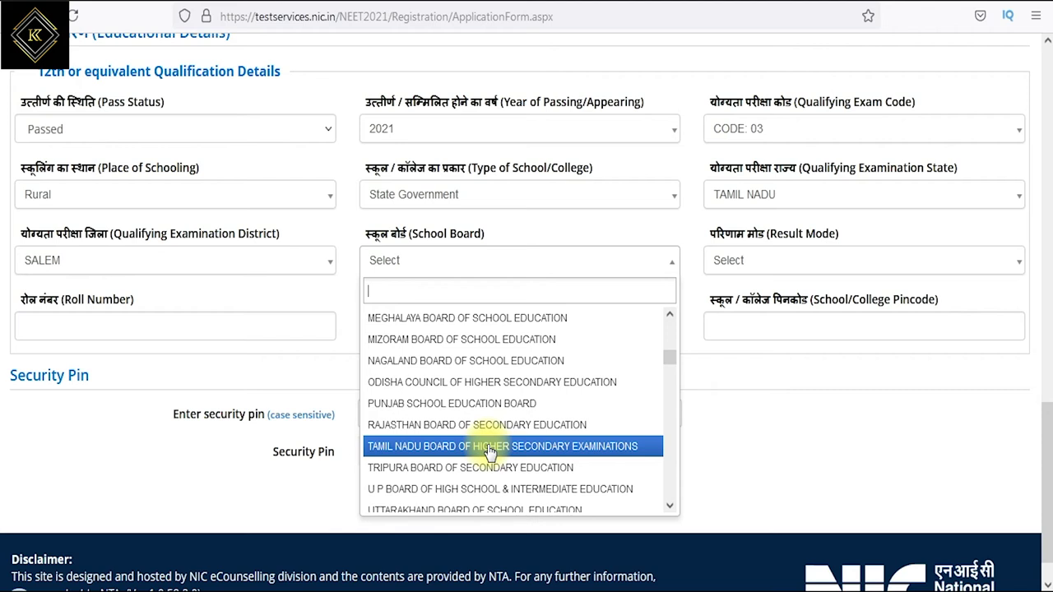
left_click(489, 449)
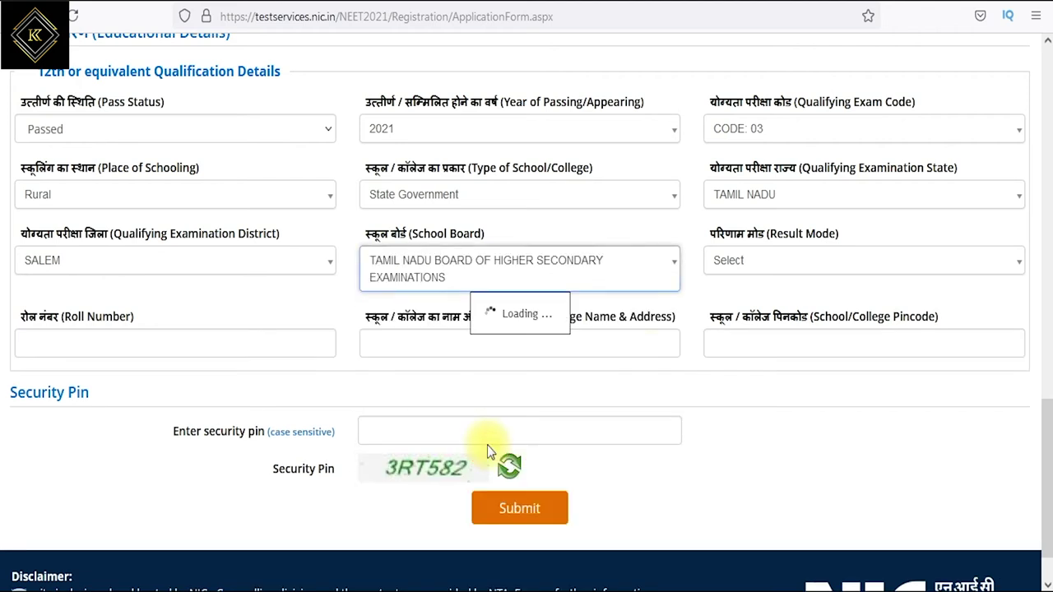
left_click(778, 260)
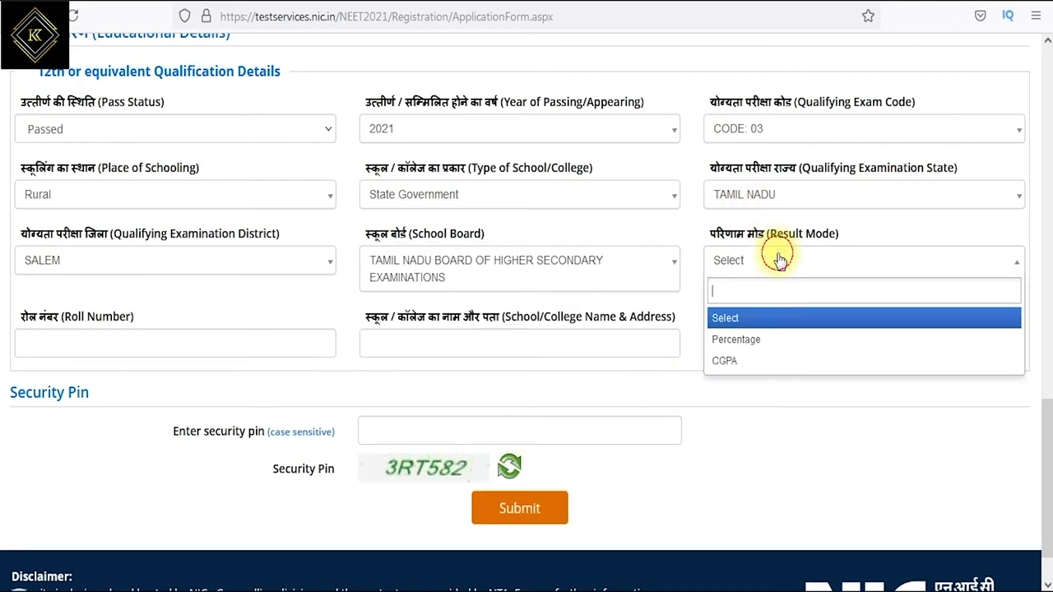
left_click(748, 339)
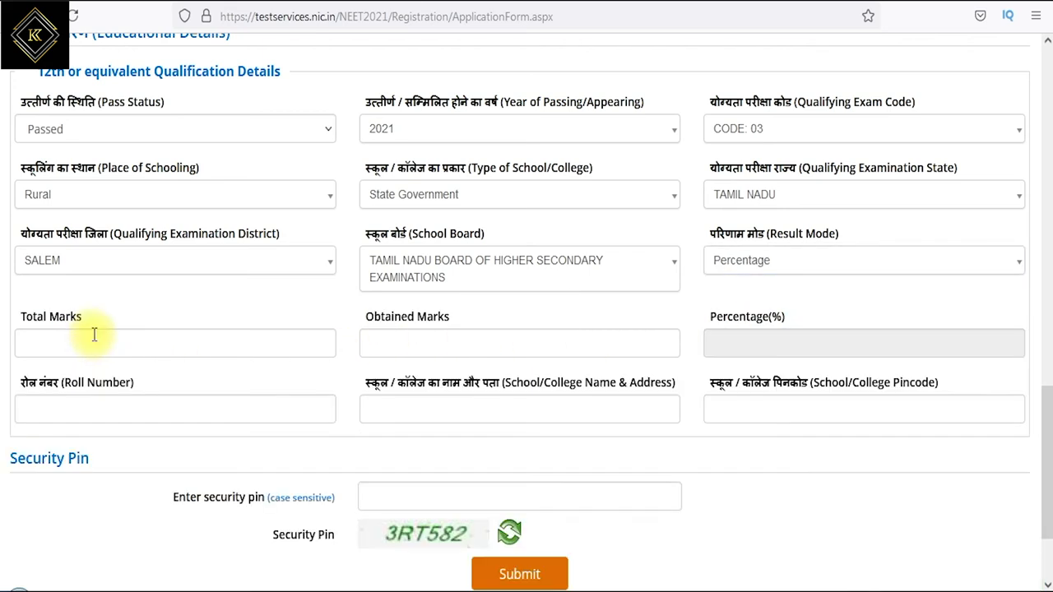
- Enter total marks 600, obtained marks 490, and the 12th roll number
left_click(154, 343)
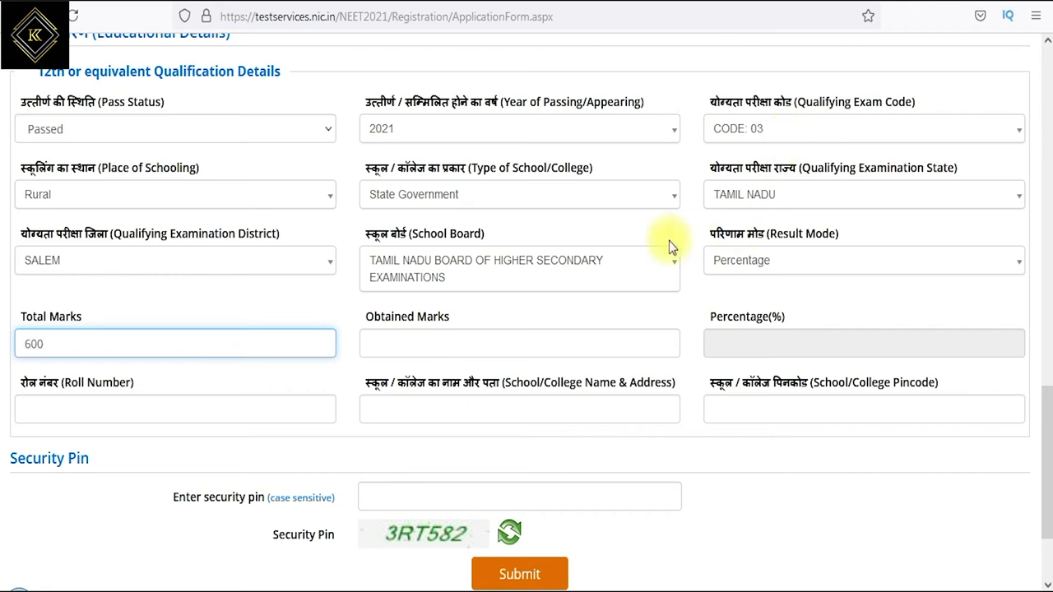
left_click(508, 345)
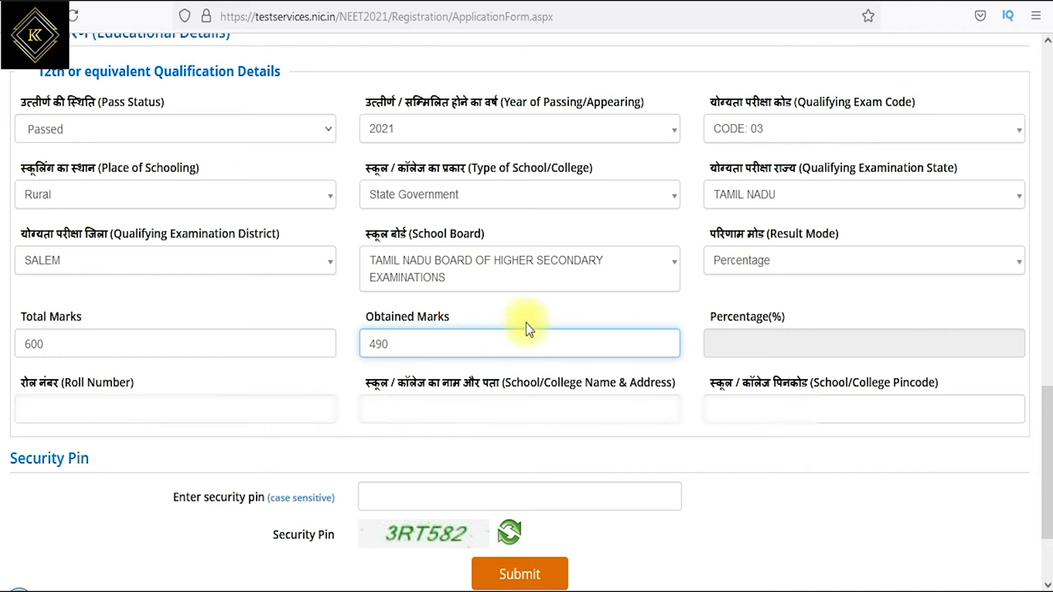
left_click(737, 339)
left_click(107, 405)
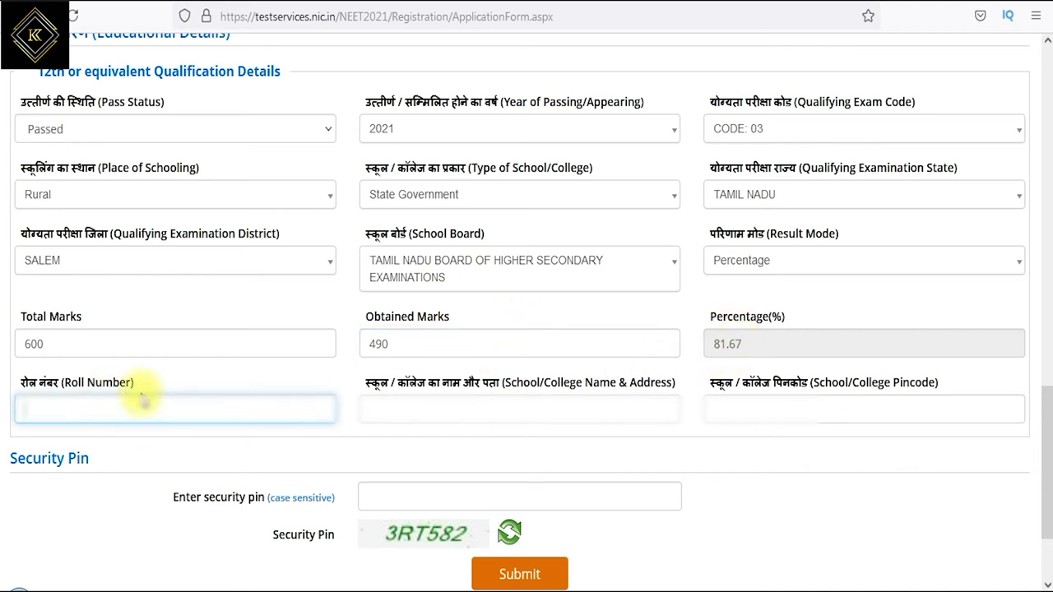
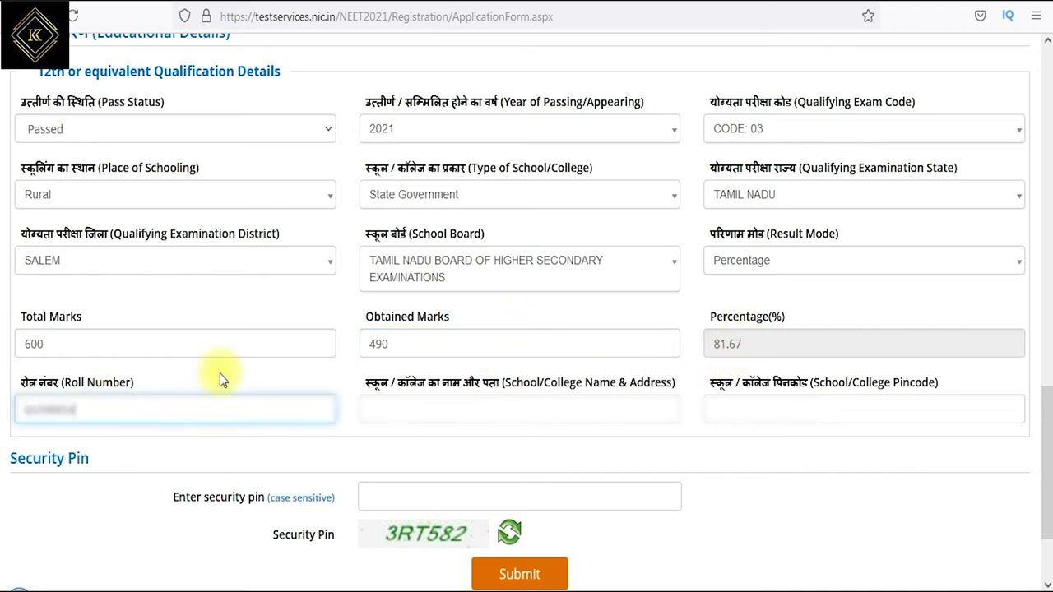
- Fill in the school name, address and pincode, enter the security pin, and submit for review
left_click_drag(545, 385, 593, 400)
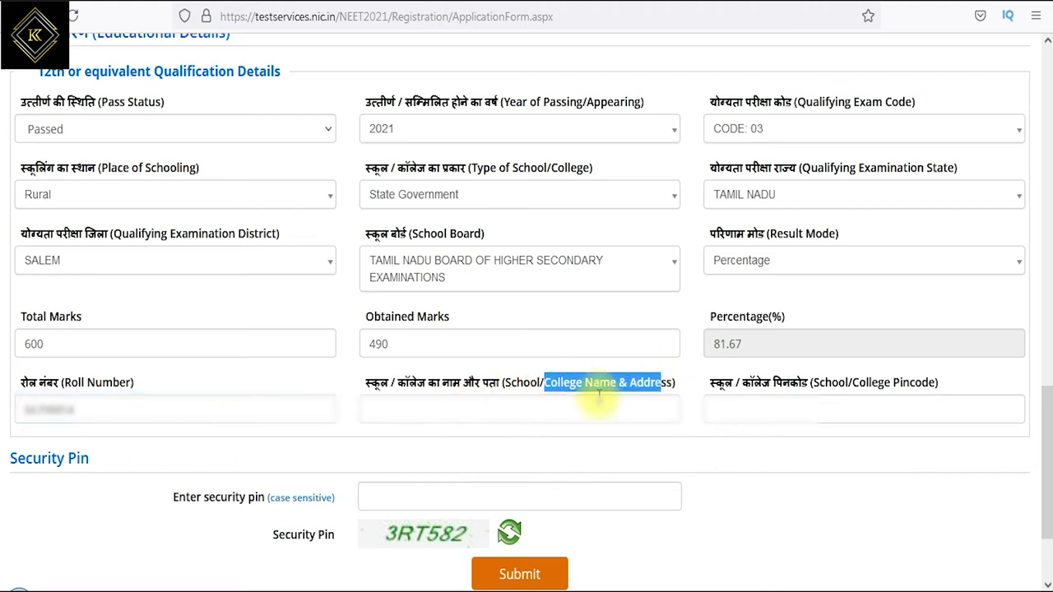
left_click(562, 405)
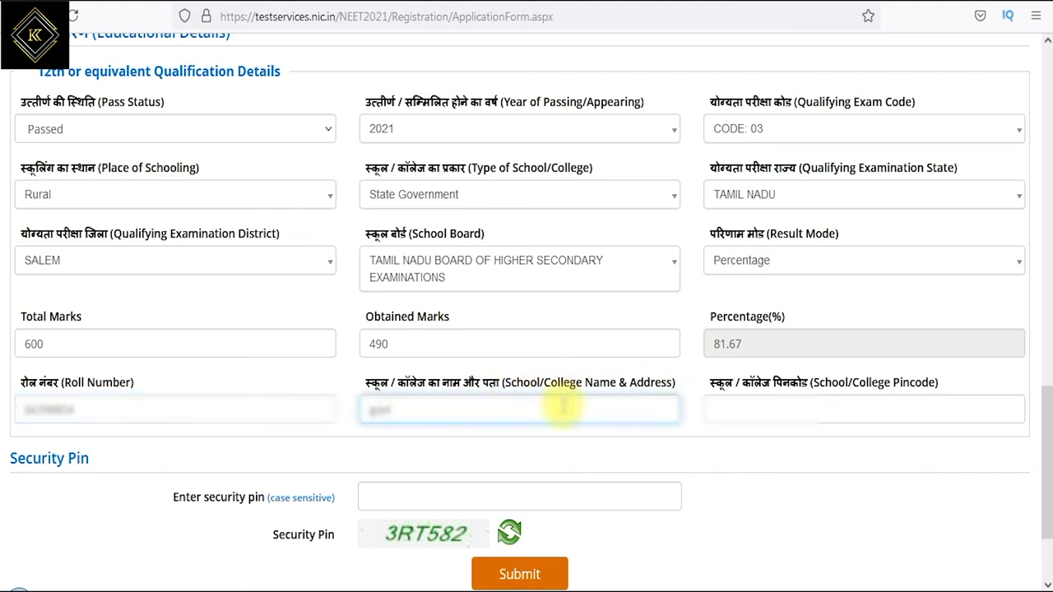
key("Tab")
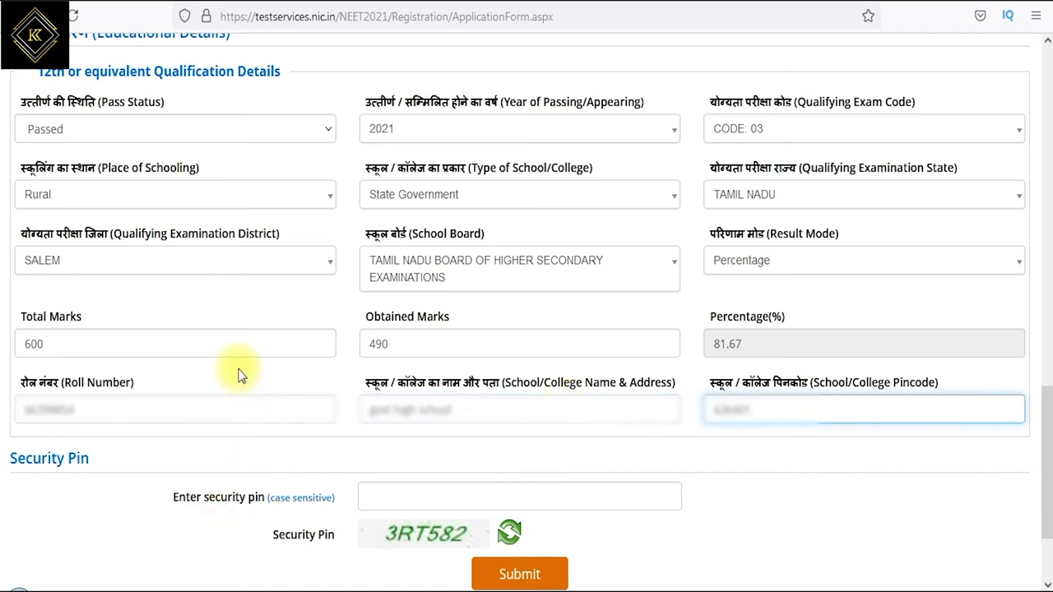
left_click_drag(48, 466, 236, 470)
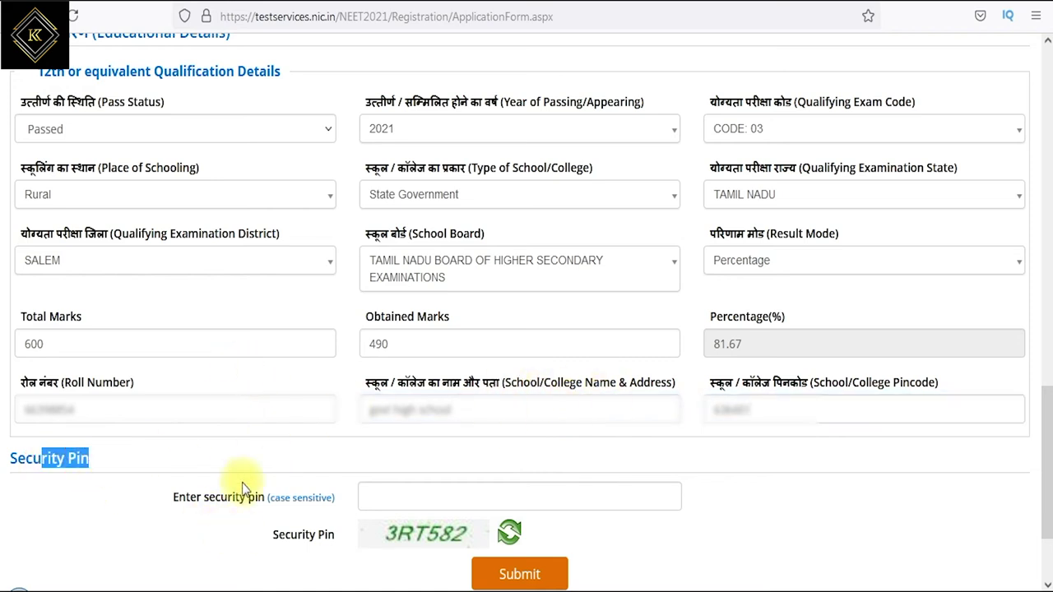
left_click(386, 493)
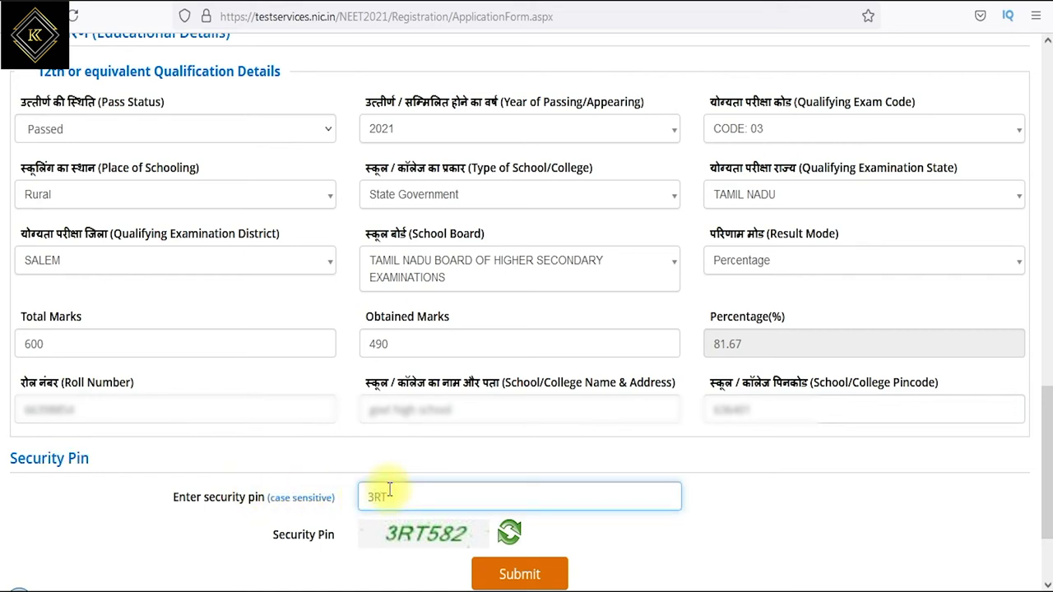
type("3RT582")
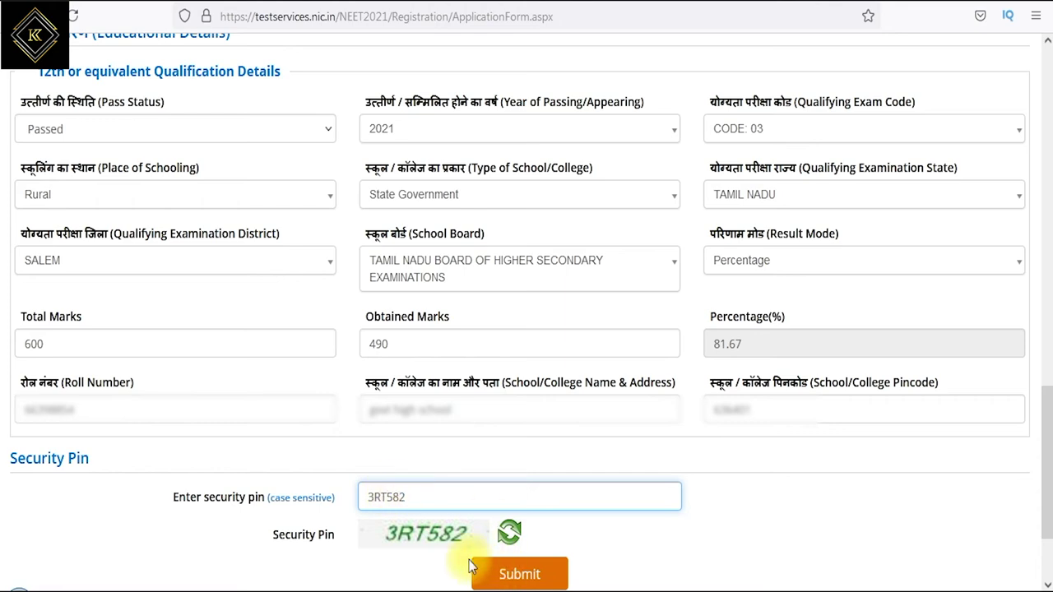
left_click(524, 576)
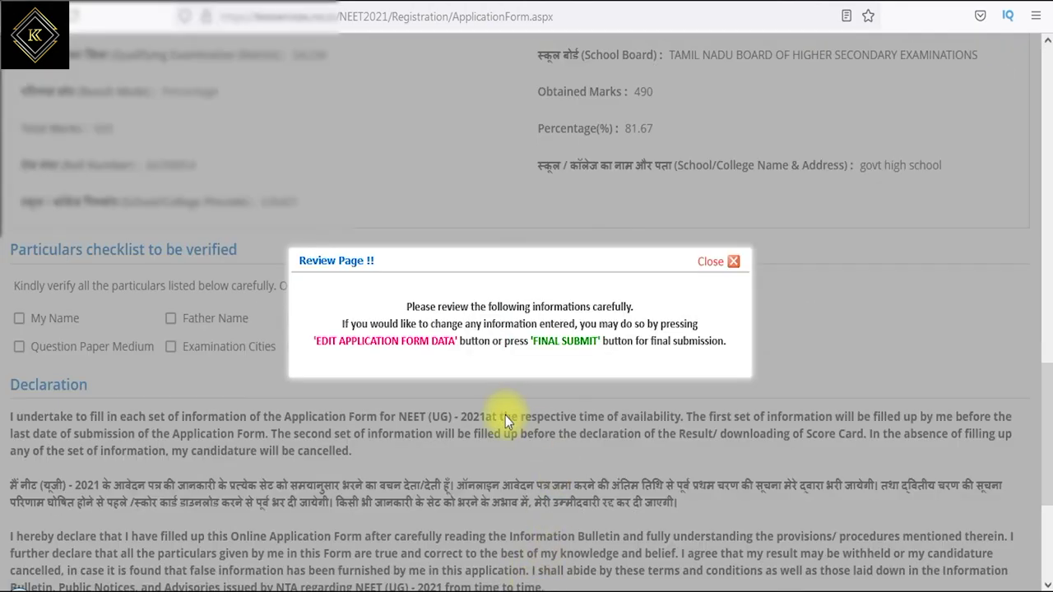
- Dismiss the review notice and tick all checklist items from My Name to Educational Details
left_click_drag(405, 306, 612, 305)
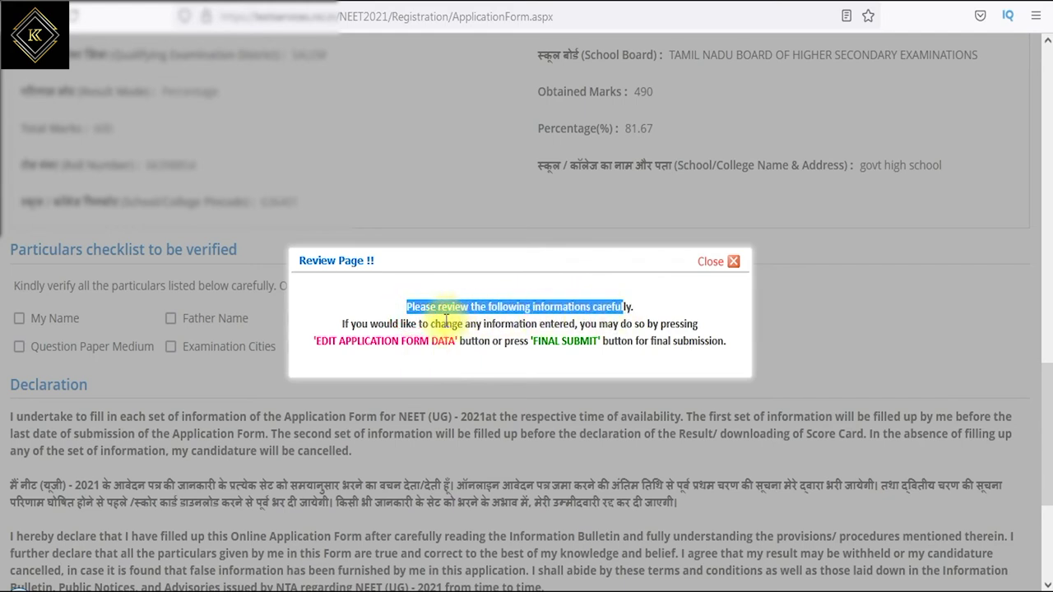
left_click_drag(410, 324, 690, 342)
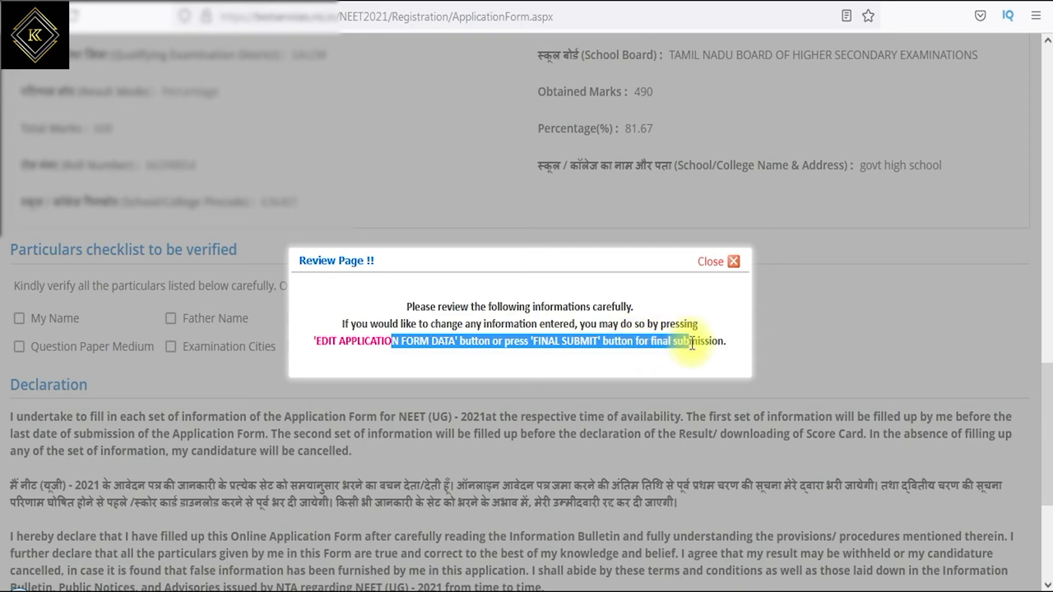
left_click(721, 263)
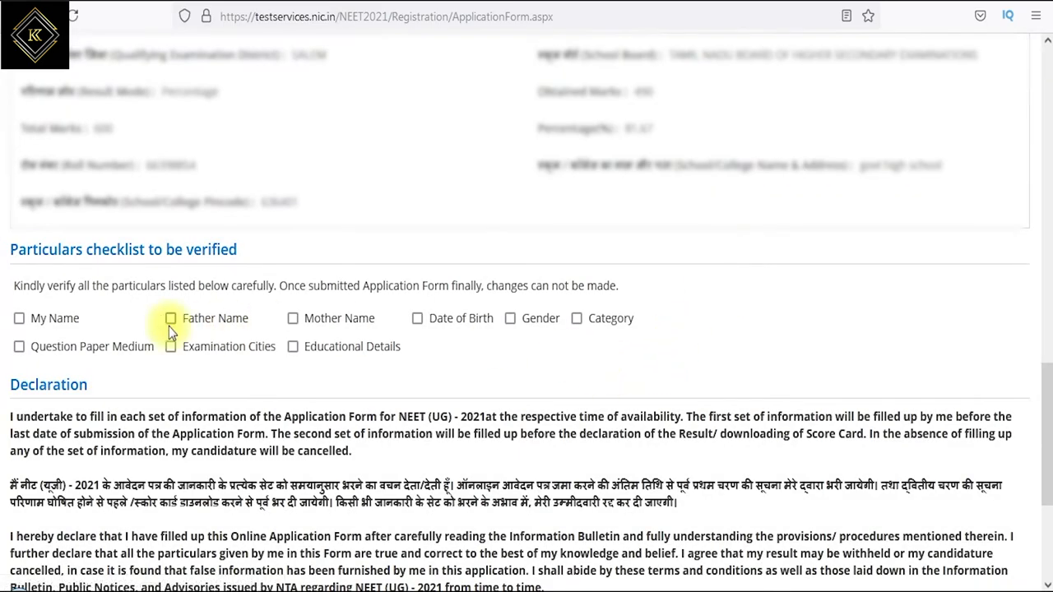
left_click(18, 319)
left_click(171, 321)
left_click(293, 320)
left_click(418, 321)
left_click(578, 321)
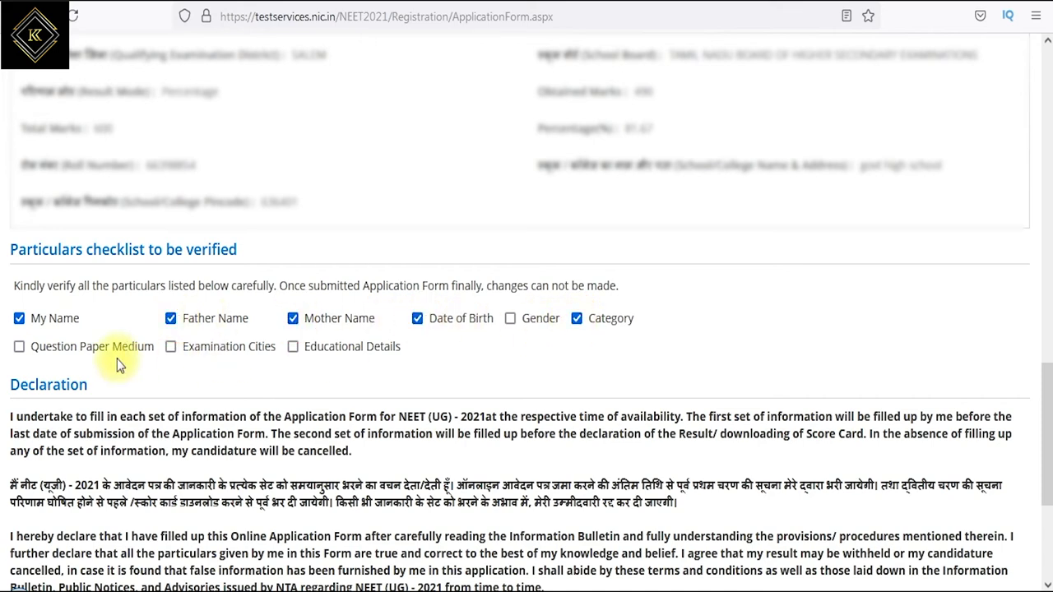
left_click(511, 319)
left_click(19, 346)
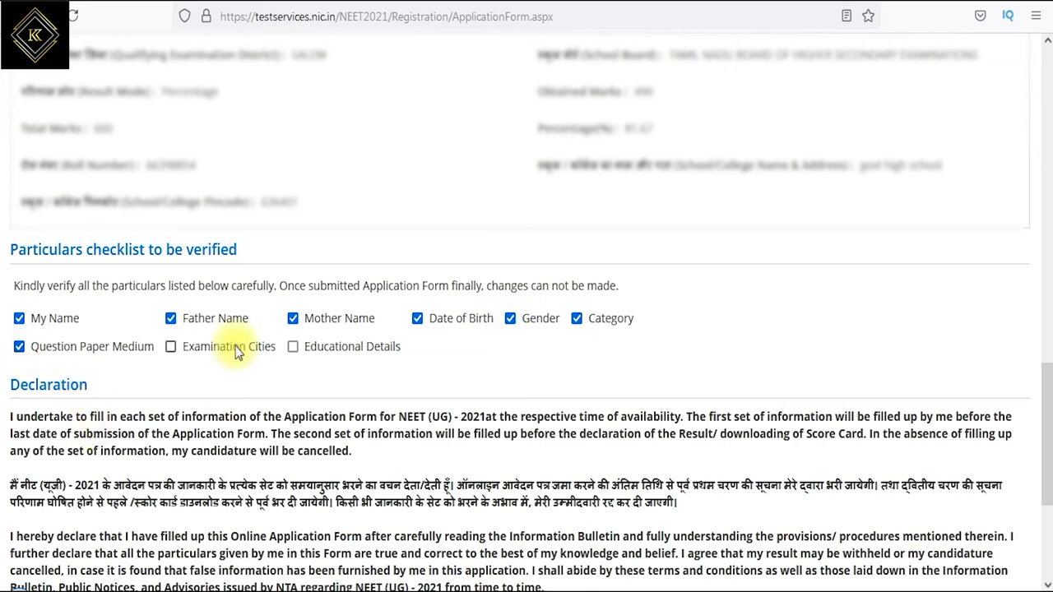
left_click(171, 348)
left_click(295, 348)
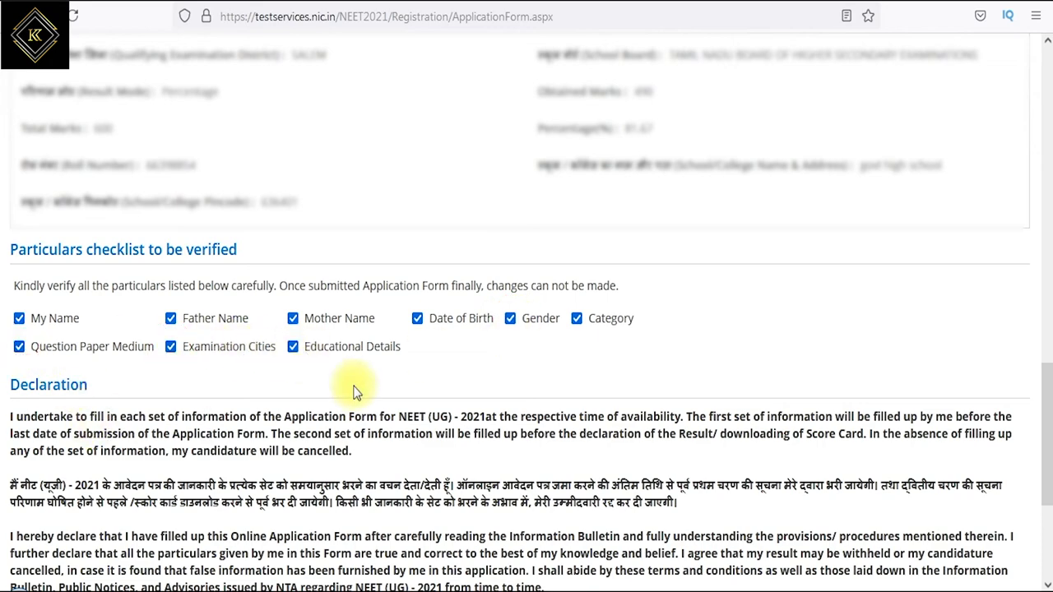
- Accept the declaration and confirm the final submission with Yes
scroll(354, 388, "down", 3)
left_click(487, 431)
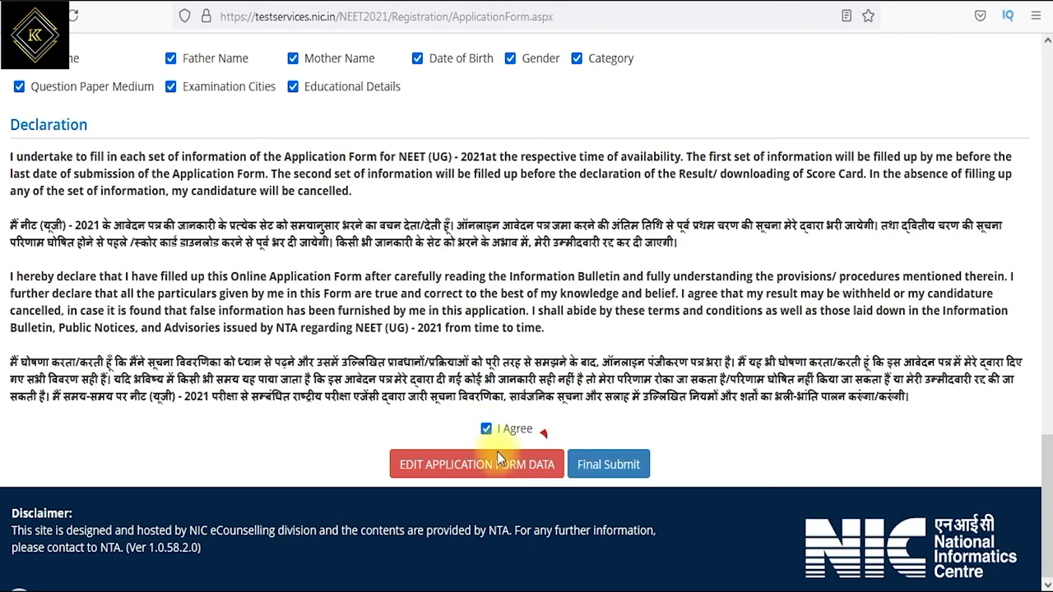
left_click(605, 466)
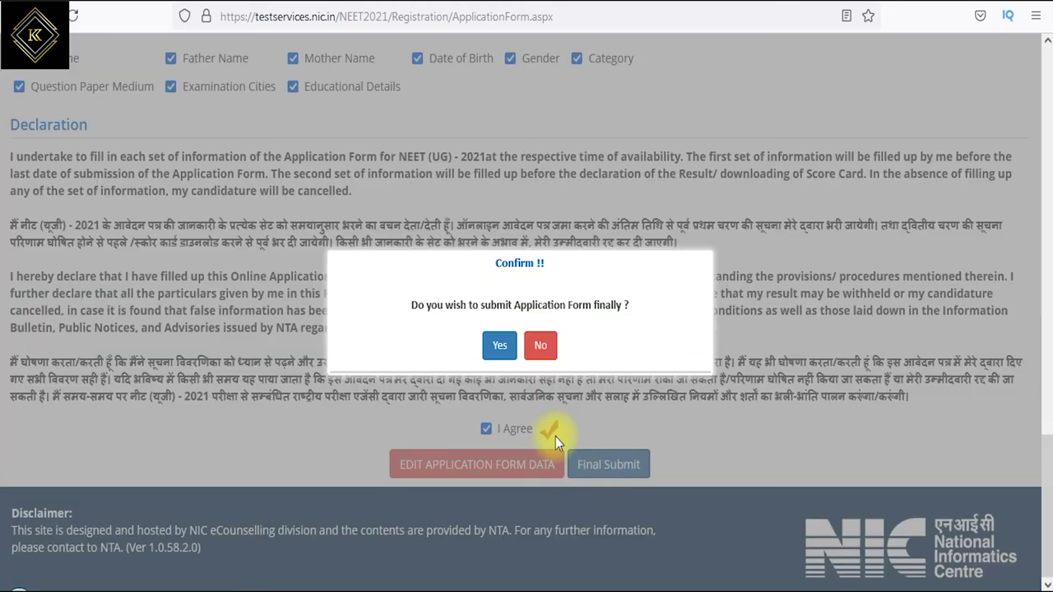
left_click(499, 345)
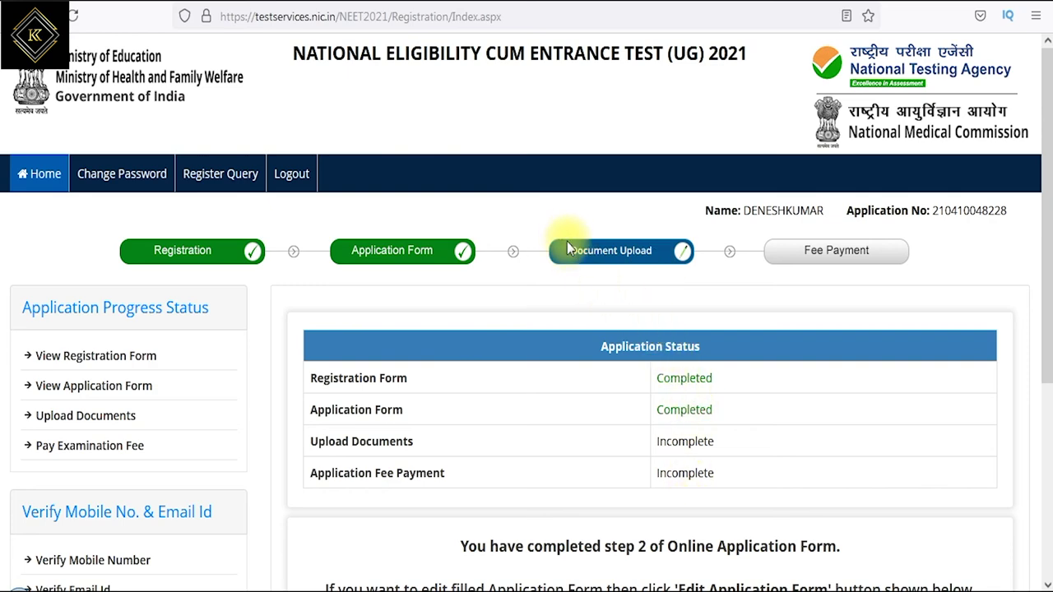
- Review the step 2 completion notice and proceed to the Upload Documents page
left_click_drag(374, 445, 414, 443)
left_click_drag(667, 441, 699, 445)
scroll(657, 397, "down", 3)
left_click_drag(492, 285, 688, 285)
left_click_drag(385, 328, 908, 328)
left_click_drag(435, 350, 836, 351)
left_click_drag(923, 350, 1002, 350)
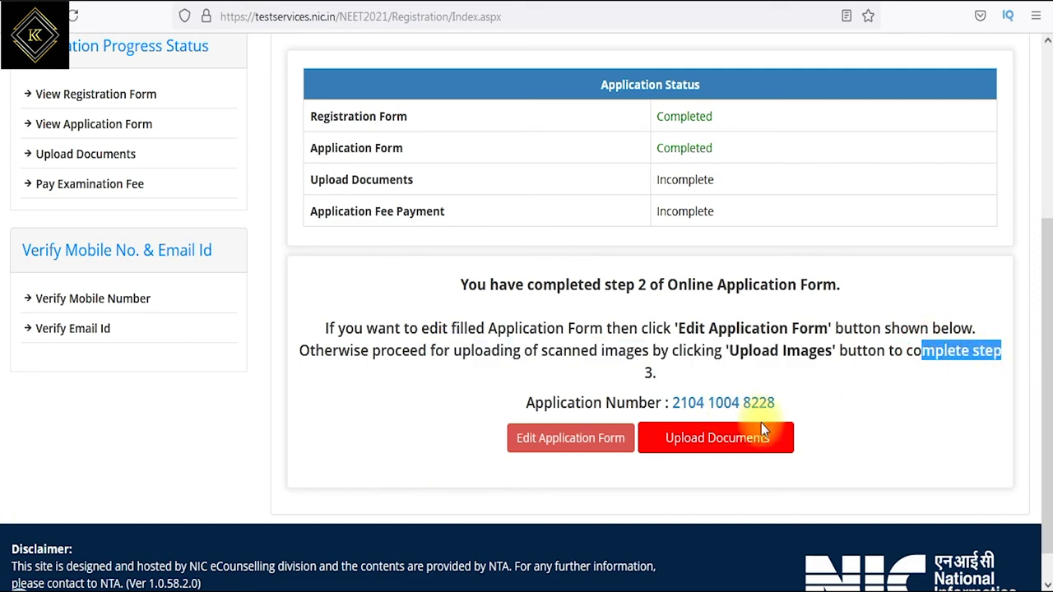
left_click(724, 440)
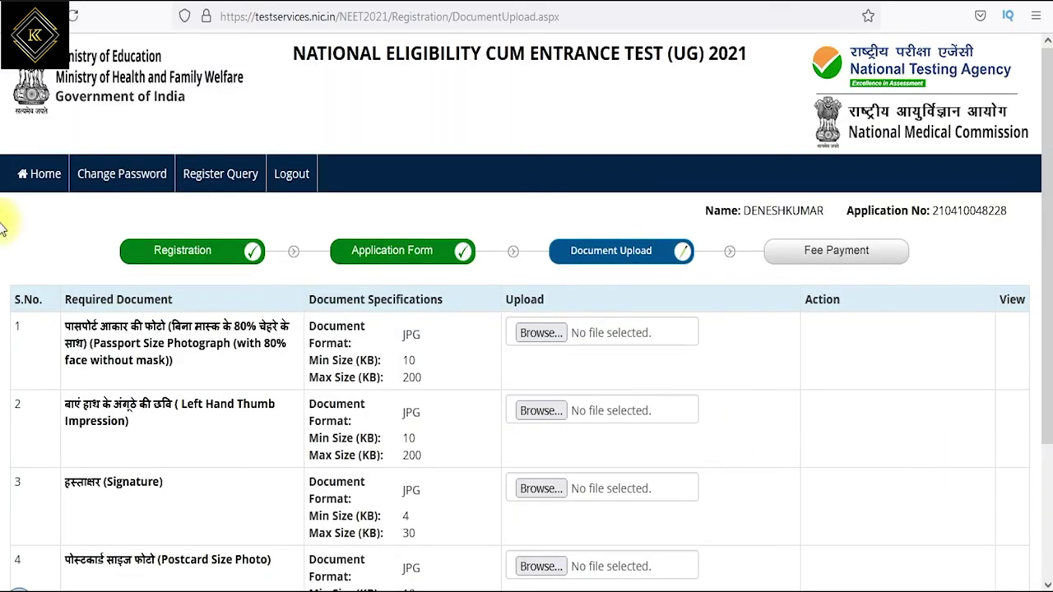
- Review the passport photo requirements (JPG, 10 KB minimum) and choose a photo file to upload
left_click_drag(105, 343, 183, 370)
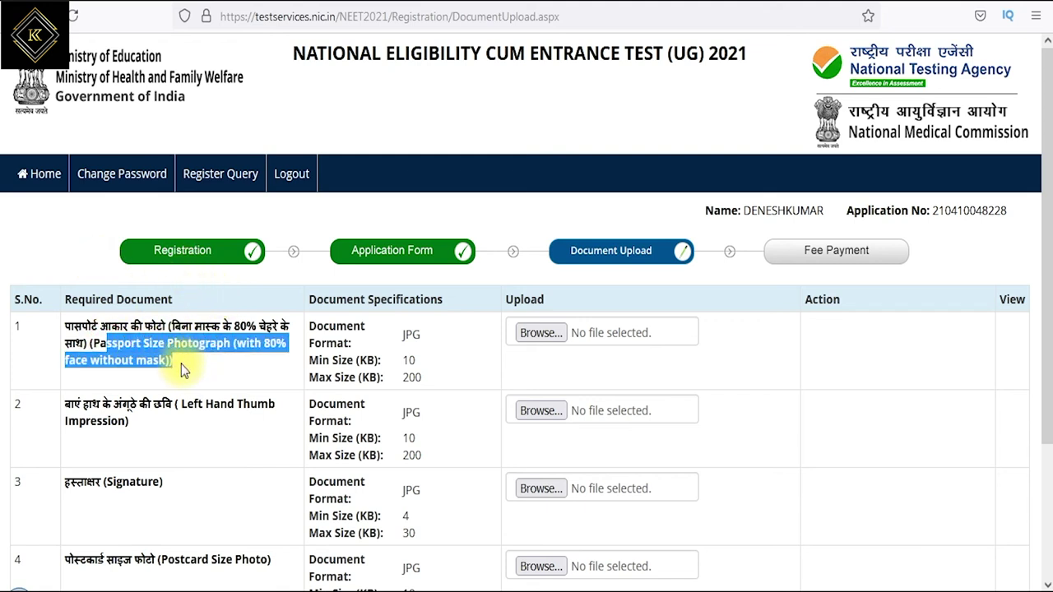
double_click(411, 334)
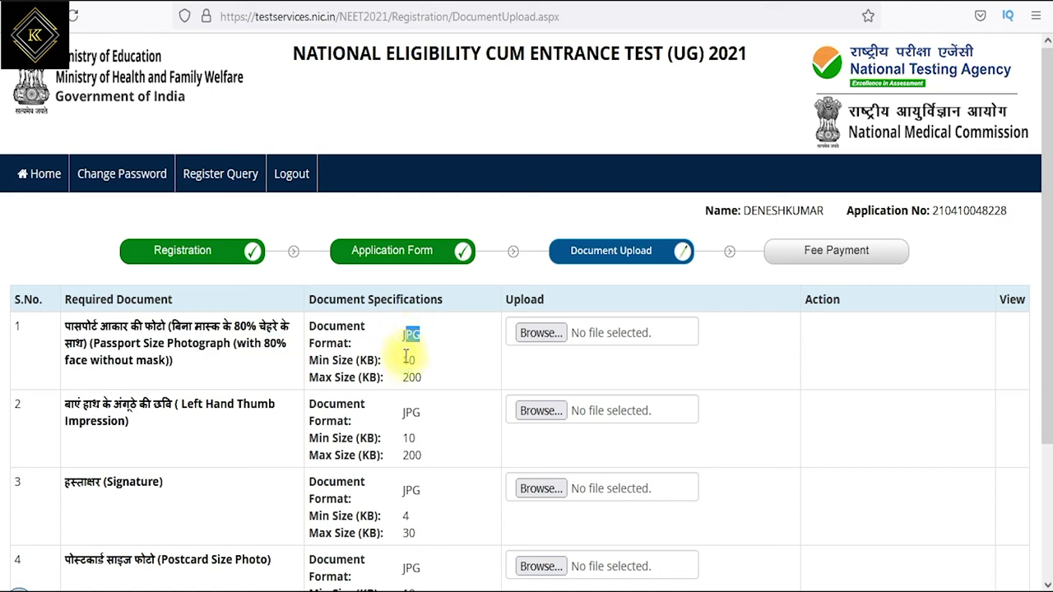
double_click(407, 360)
left_click_drag(411, 362, 421, 365)
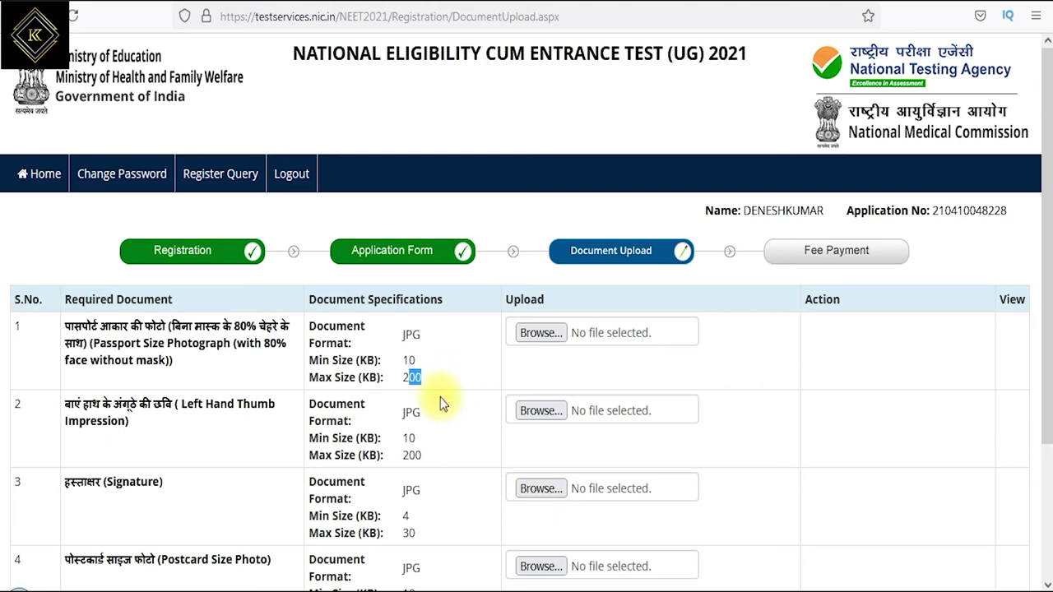
scroll(450, 383, "down", 3)
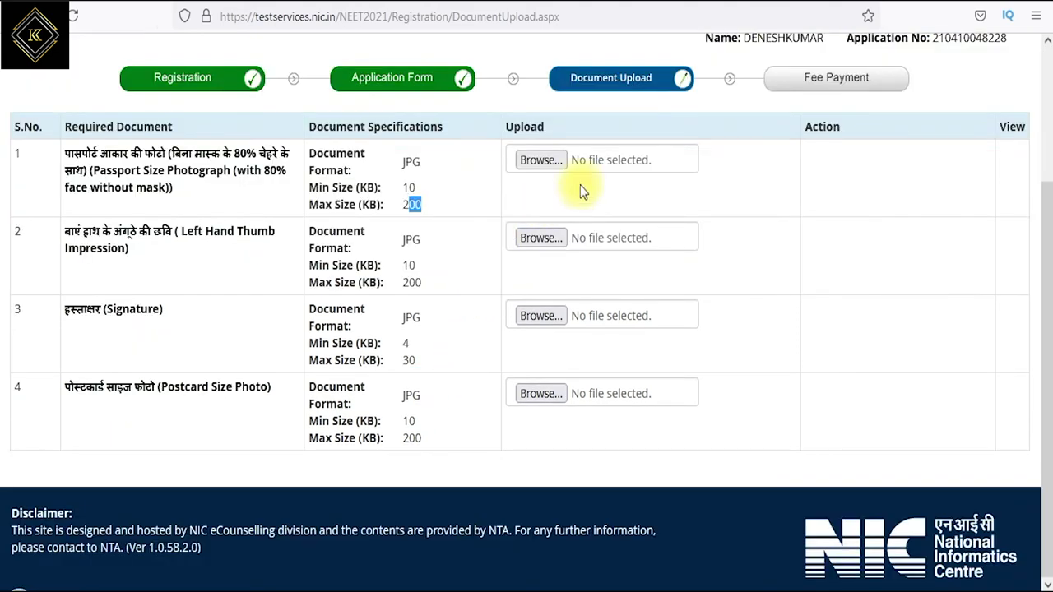
left_click(542, 160)
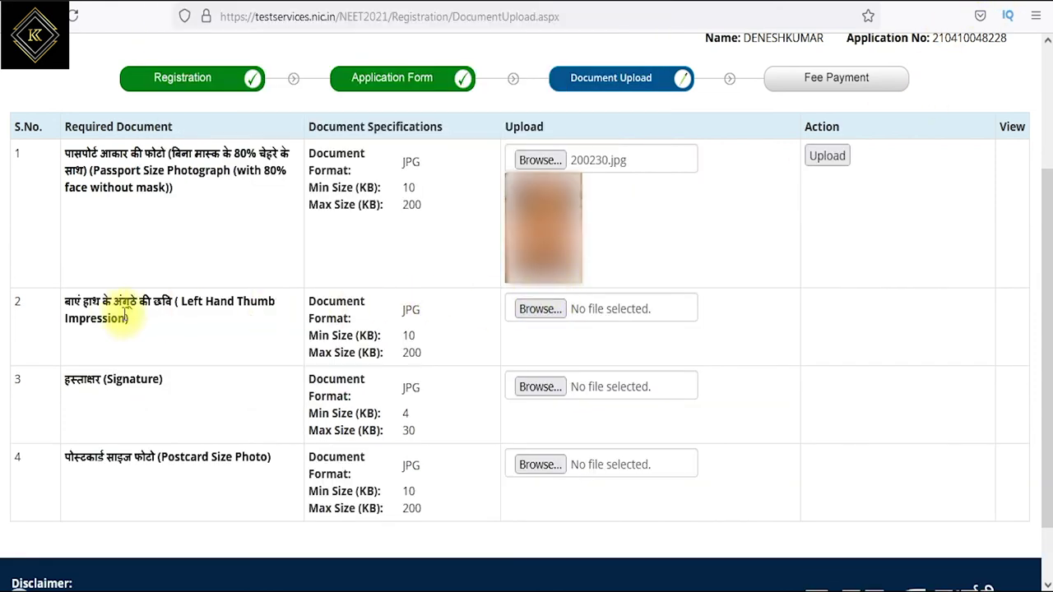
- Pick a left-hand thumb impression file, then scroll down to the Security Pin section
left_click_drag(214, 303, 257, 303)
left_click(539, 309)
left_click(590, 259)
scroll(603, 304, "down", 3)
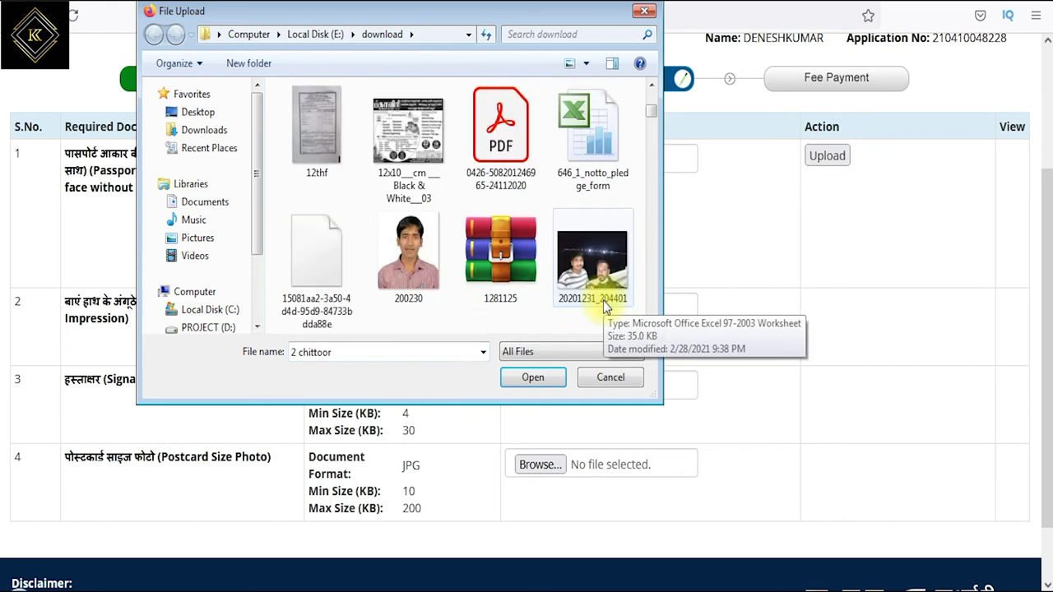
scroll(600, 300, "down", 3)
scroll(594, 294, "down", 3)
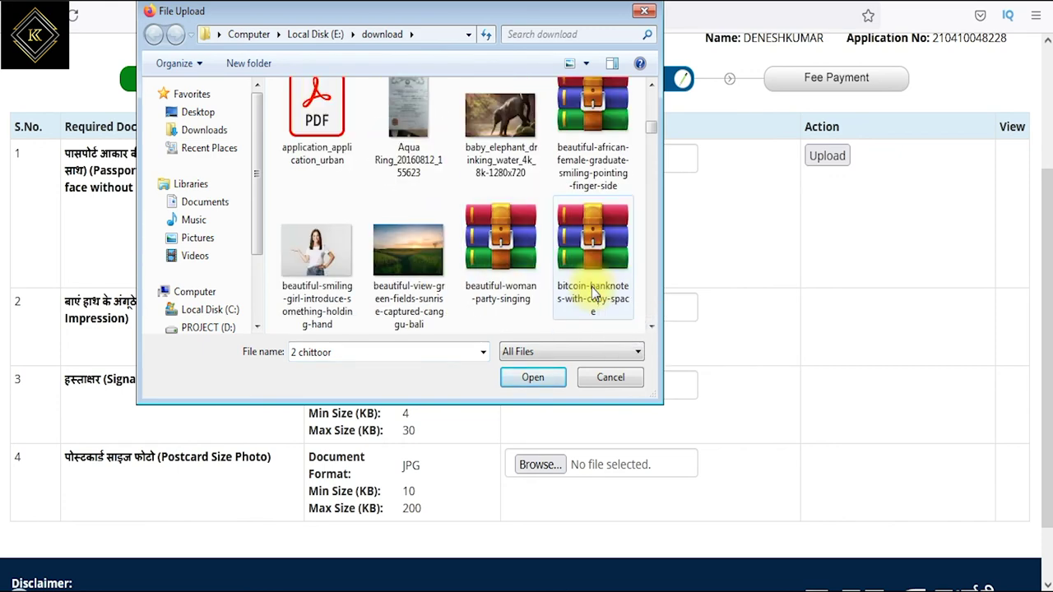
scroll(579, 260, "down", 1)
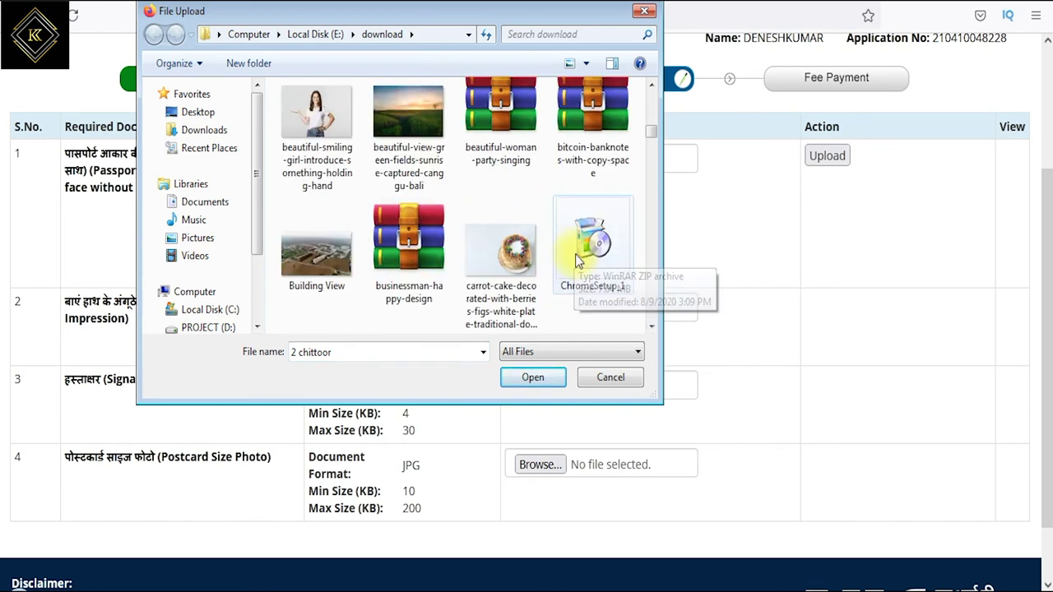
scroll(579, 296, "down", 2)
scroll(576, 296, "down", 5)
scroll(756, 469, "down", 2)
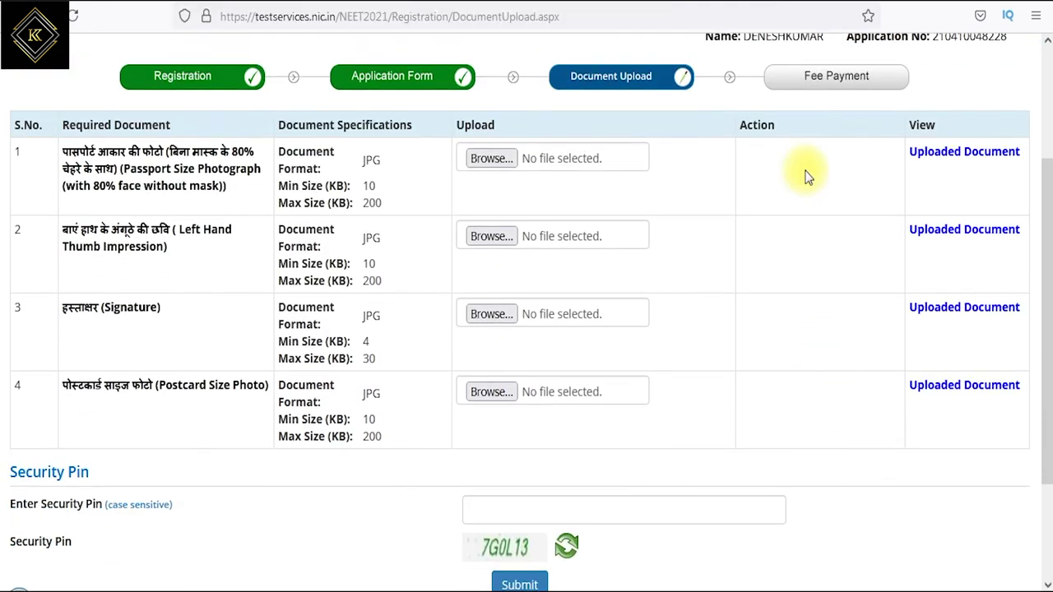
- Enter the security pin, submit and confirm the documents, and acknowledge the upload-success message
left_click(471, 509)
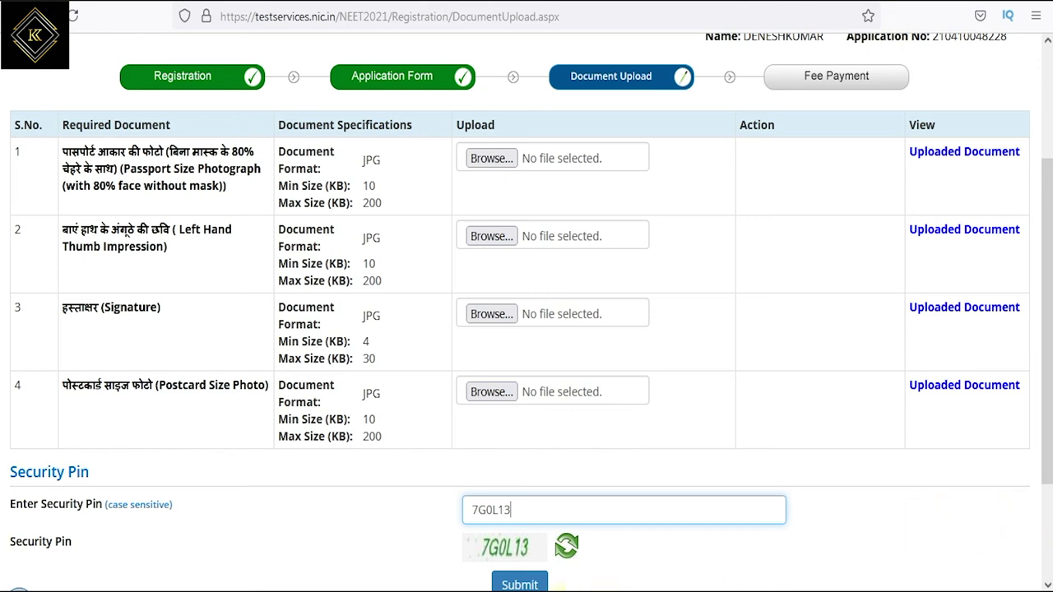
left_click(520, 584)
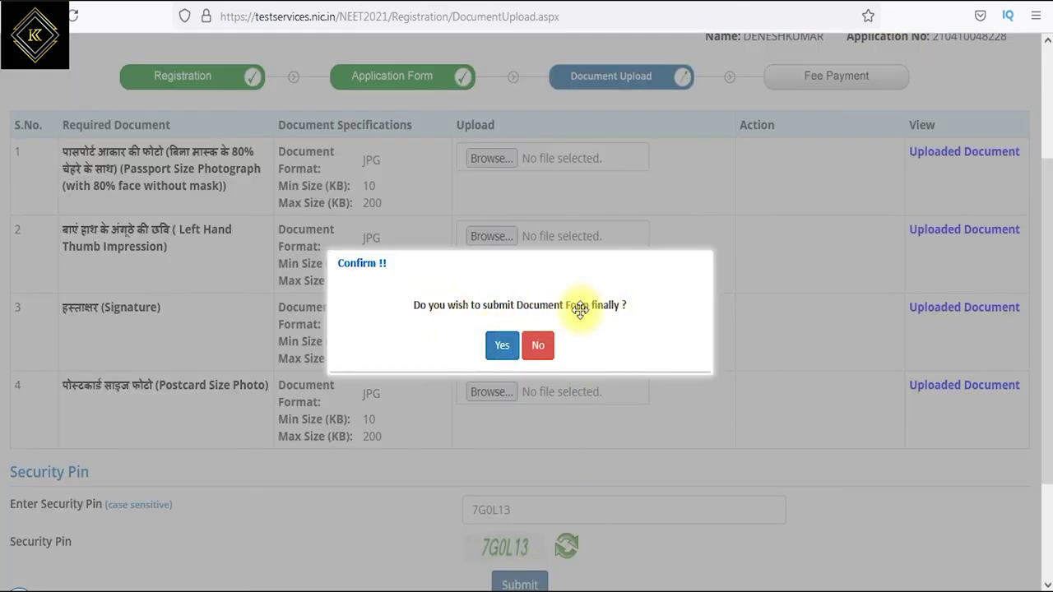
left_click(500, 349)
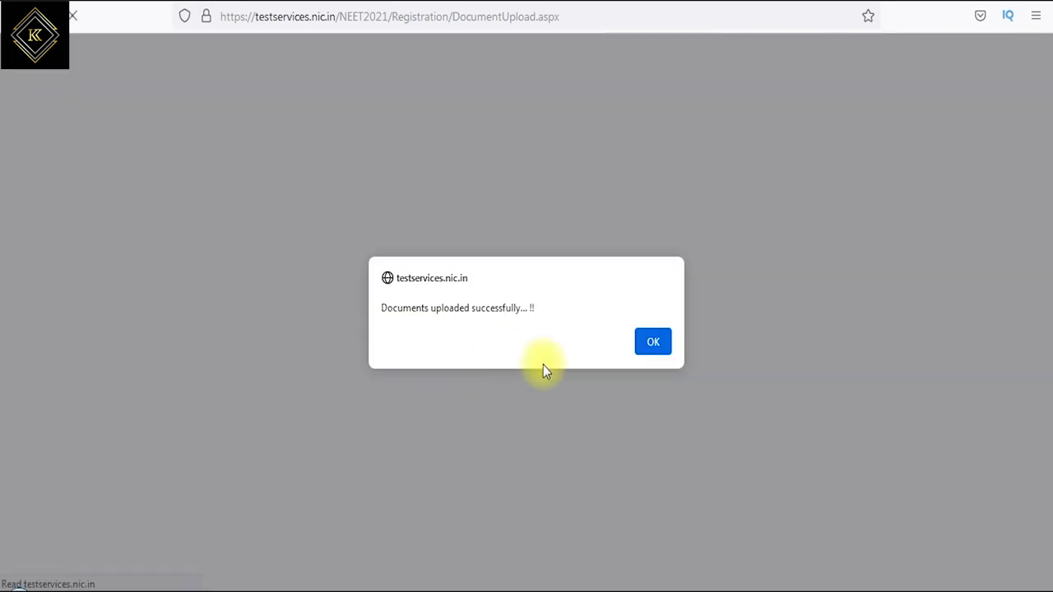
left_click_drag(422, 307, 502, 309)
left_click(654, 341)
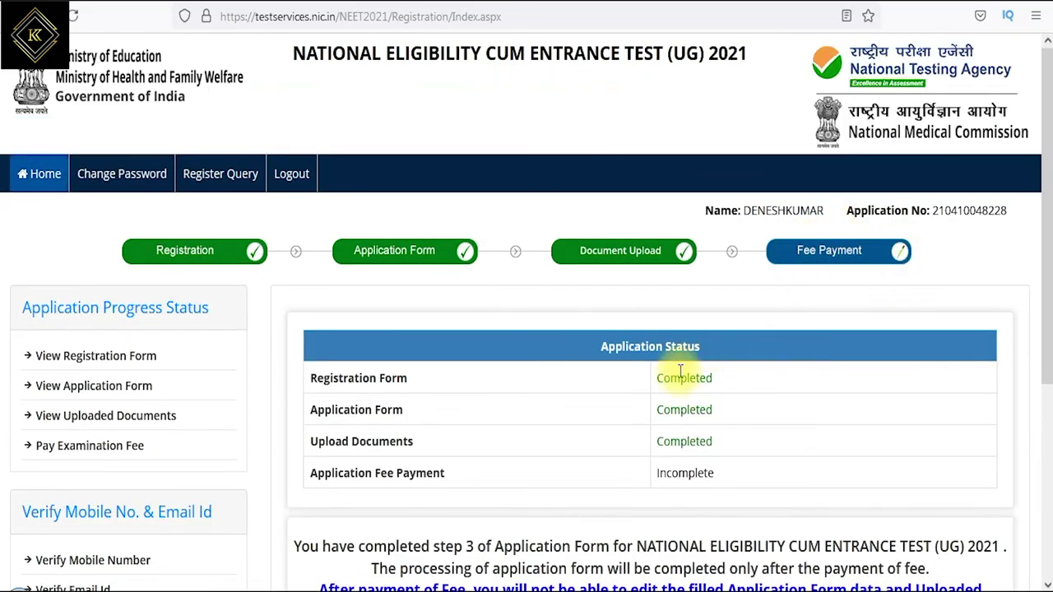
- Review the Registration Form status and the Rs. 1400 fee, then start paying the examination fee
left_click_drag(409, 379, 426, 473)
scroll(574, 461, "down", 2)
scroll(573, 461, "down", 4)
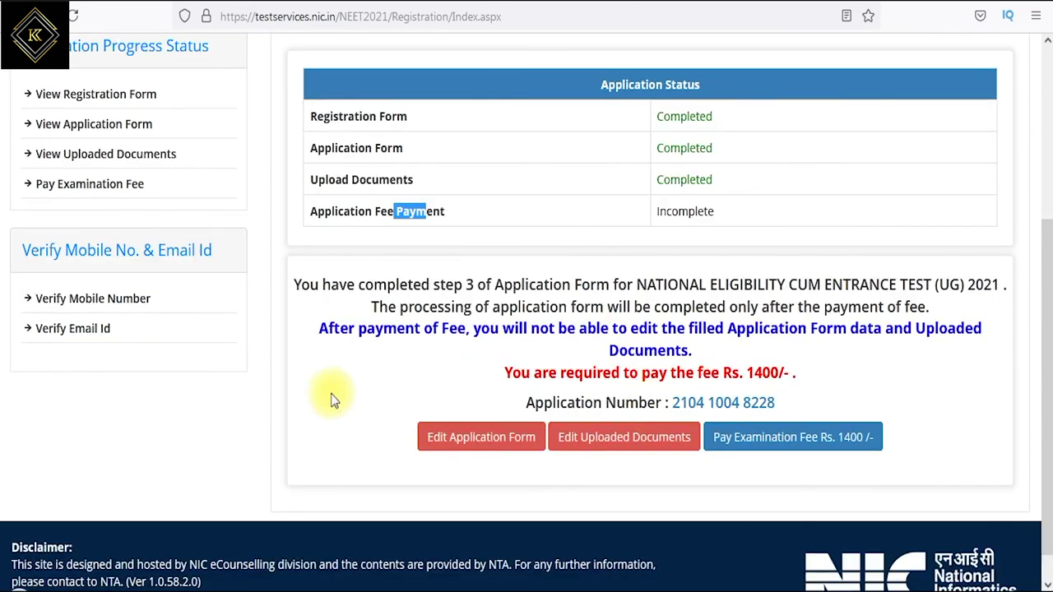
left_click_drag(321, 285, 903, 328)
left_click_drag(632, 356, 673, 354)
left_click_drag(598, 373, 792, 368)
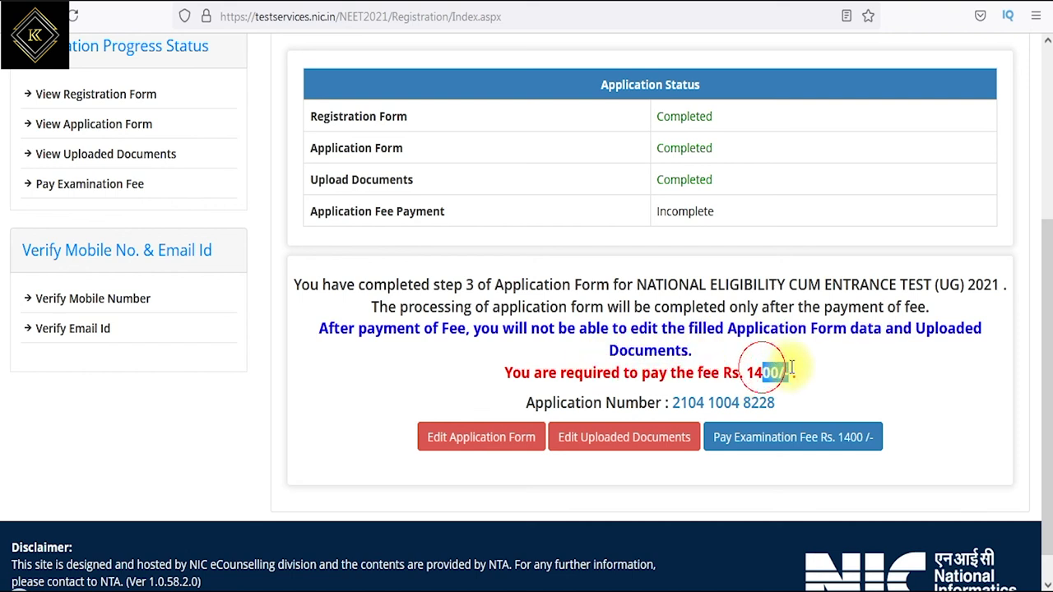
left_click(767, 444)
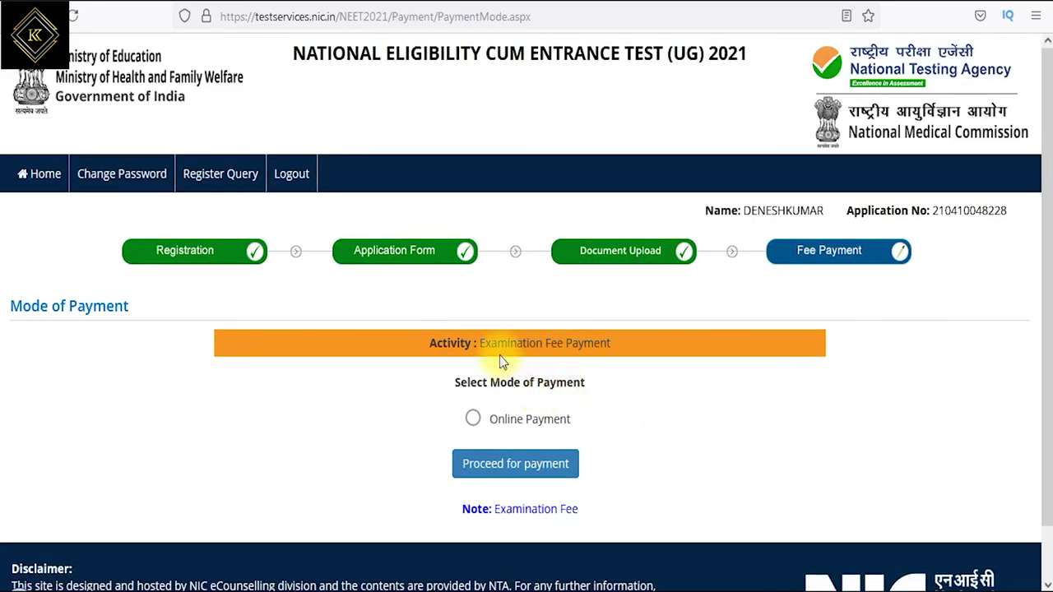
- Select Online Payment as the Examination Fee Payment mode, proceed, and confirm
left_click_drag(436, 345, 641, 342)
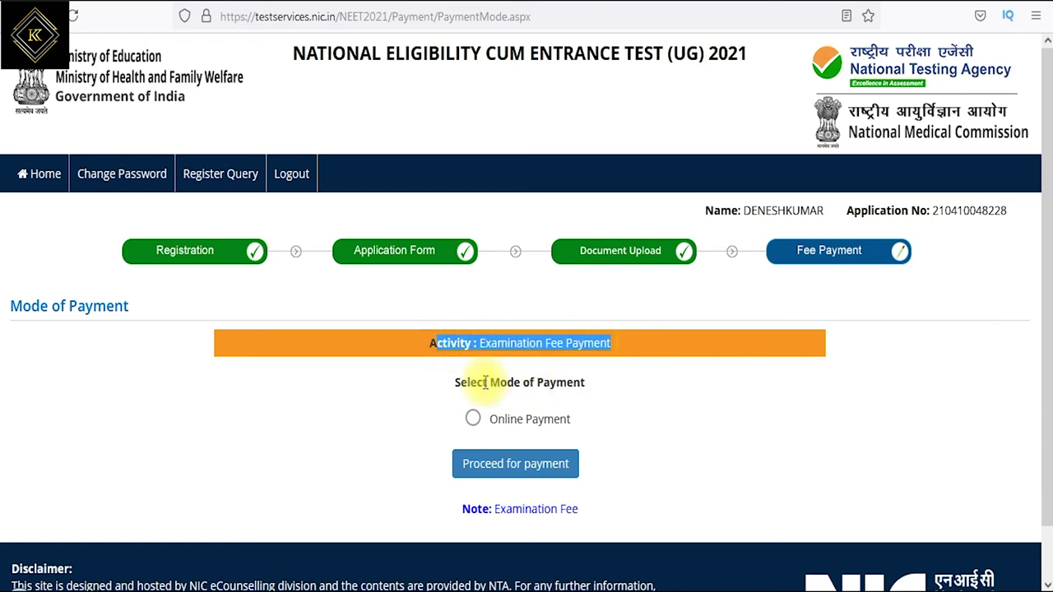
left_click_drag(471, 384, 568, 383)
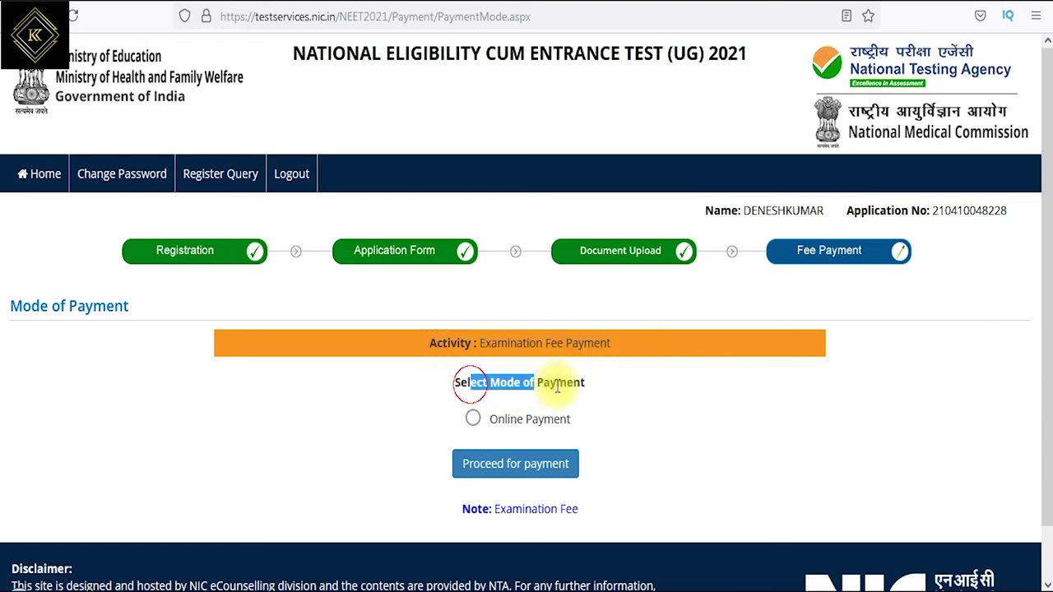
left_click(474, 420)
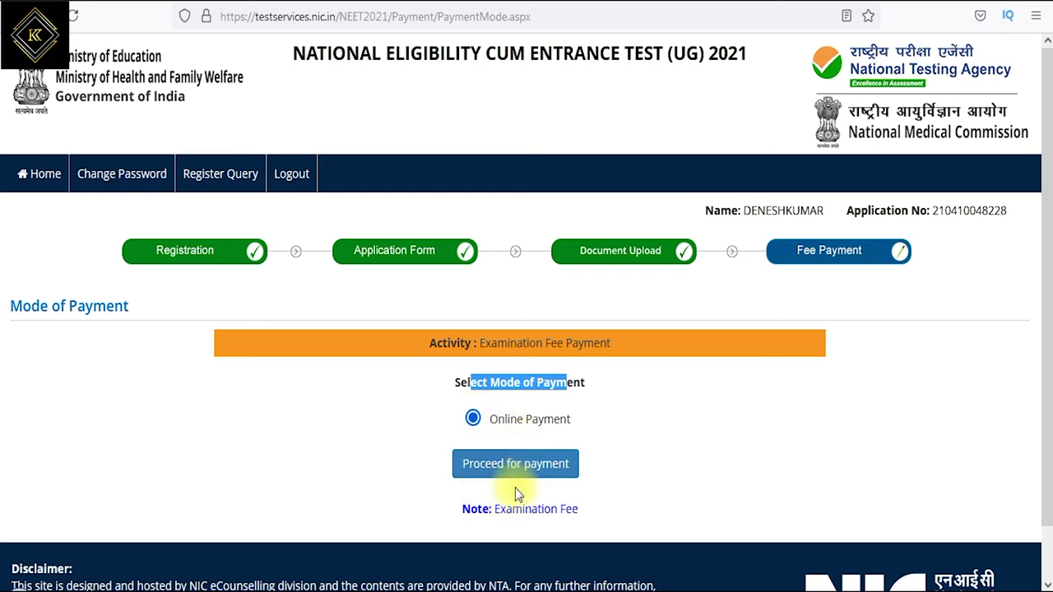
left_click(508, 471)
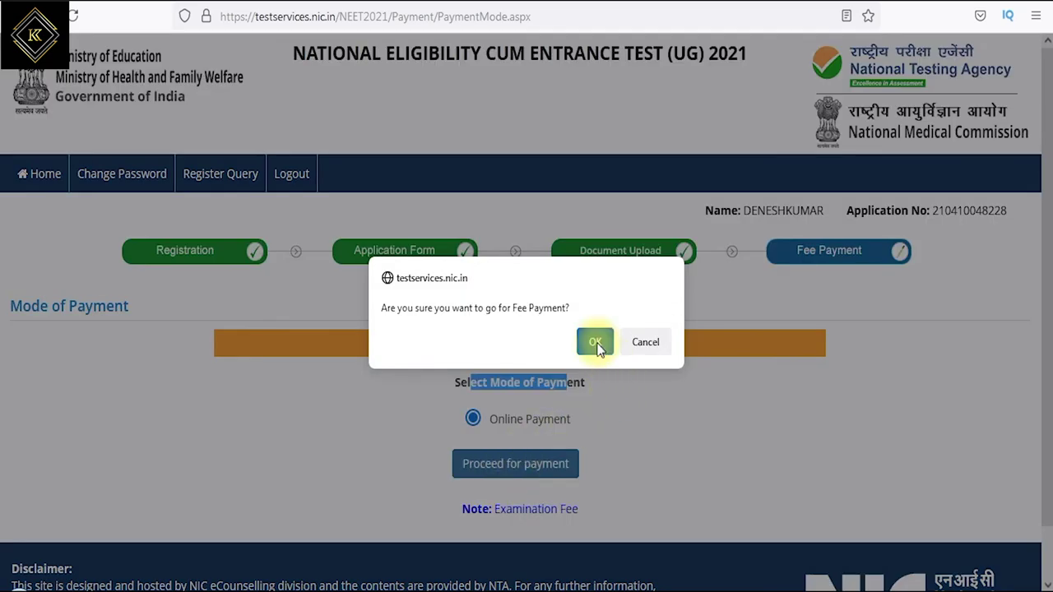
left_click(598, 345)
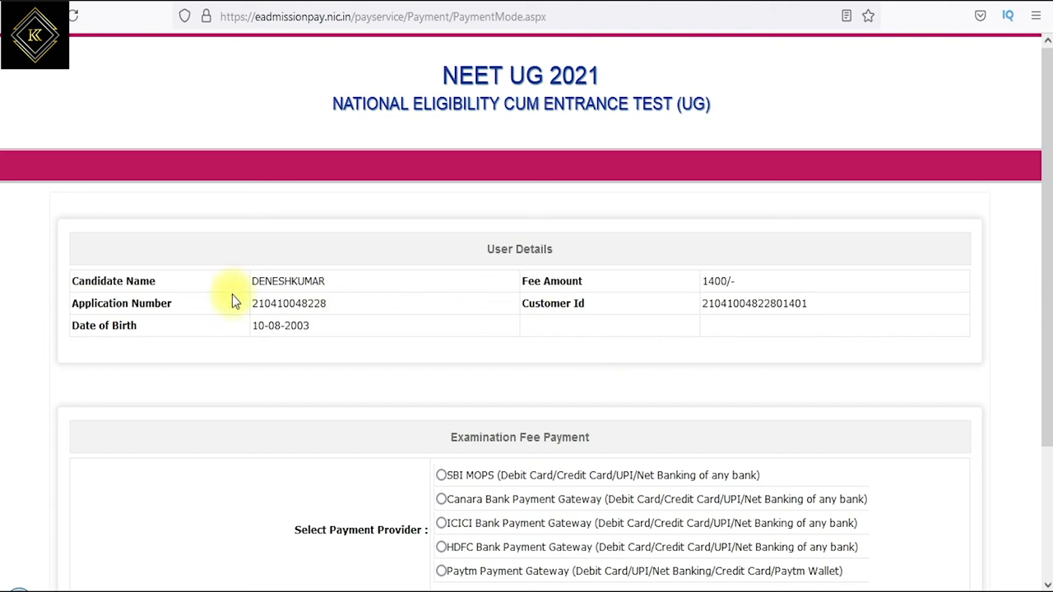
- Check the candidate, application, date of birth and 1400 fee details, then proceed through ICICI Bank
left_click_drag(117, 280, 305, 281)
left_click_drag(132, 303, 293, 303)
left_click_drag(97, 325, 243, 331)
left_click_drag(550, 281, 639, 282)
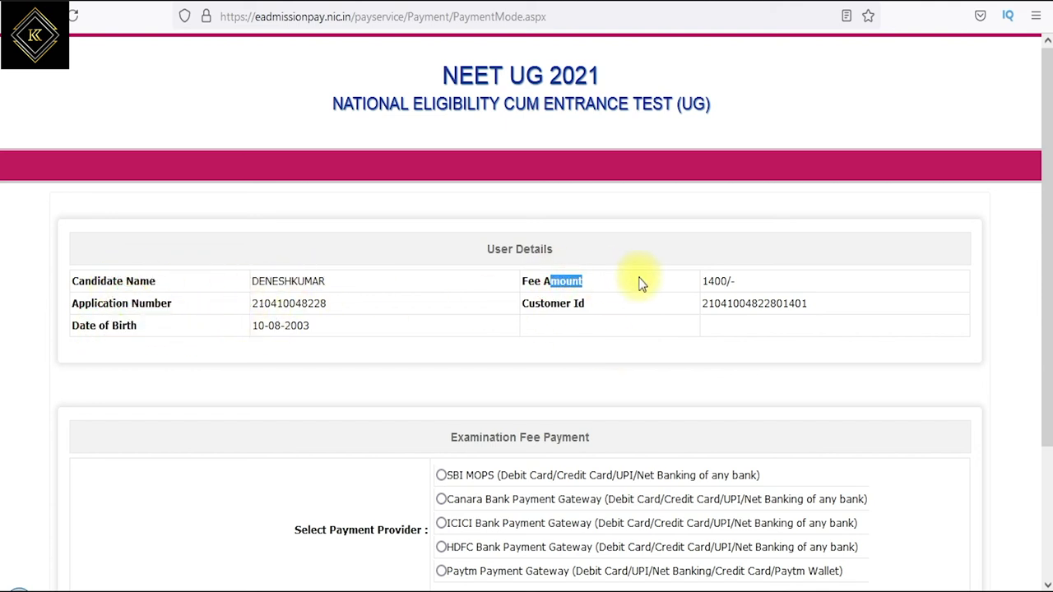
left_click_drag(544, 304, 718, 330)
scroll(719, 326, "down", 3)
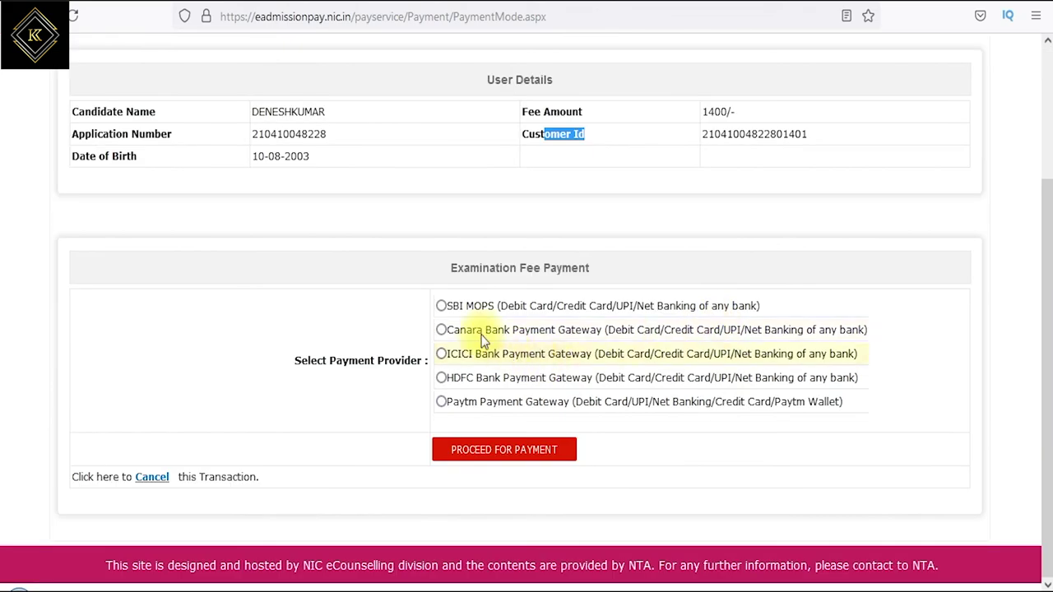
left_click_drag(473, 269, 539, 268)
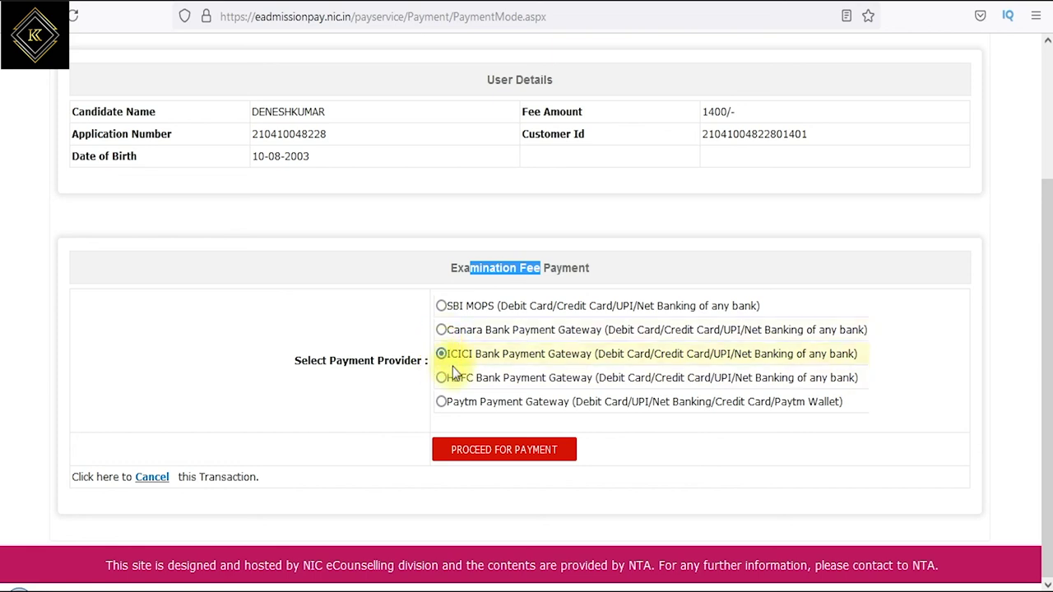
left_click(519, 455)
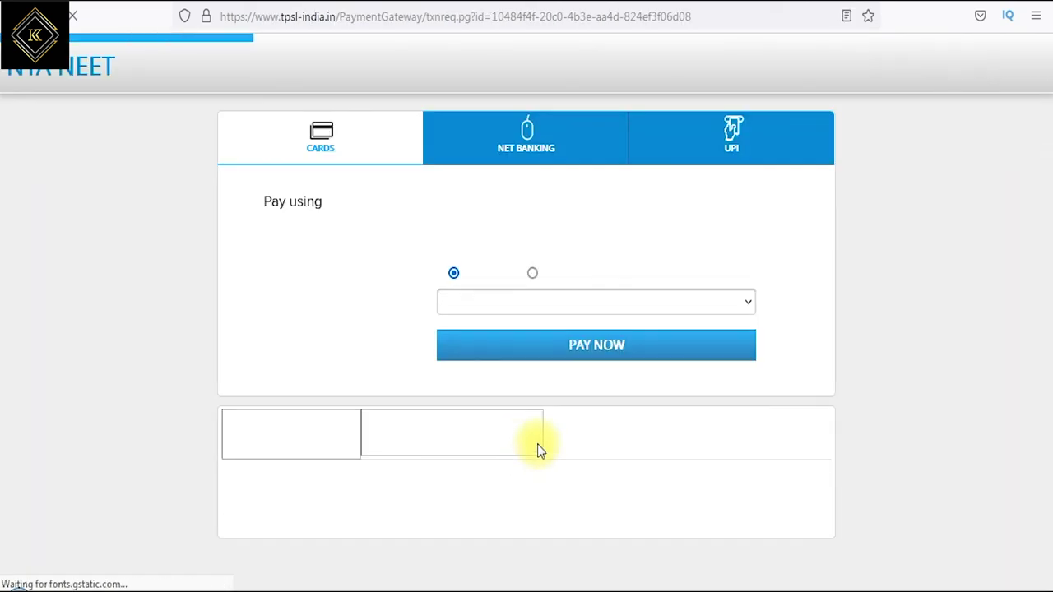
- Choose Debit card as the payment method with VISA as the card type
left_click_drag(274, 210, 337, 206)
left_click_drag(459, 273, 467, 272)
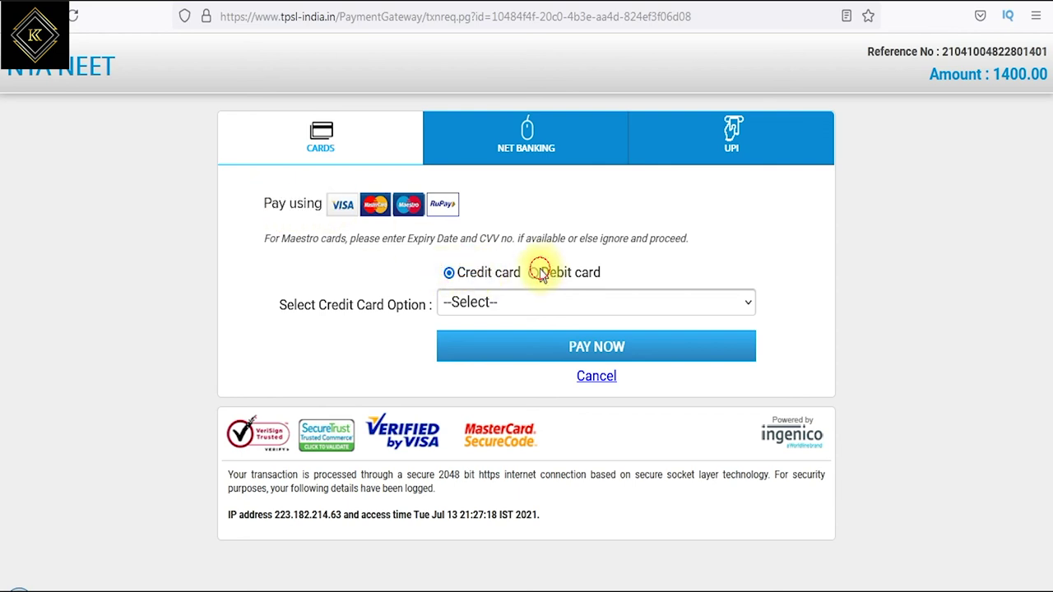
left_click(534, 275)
left_click(494, 303)
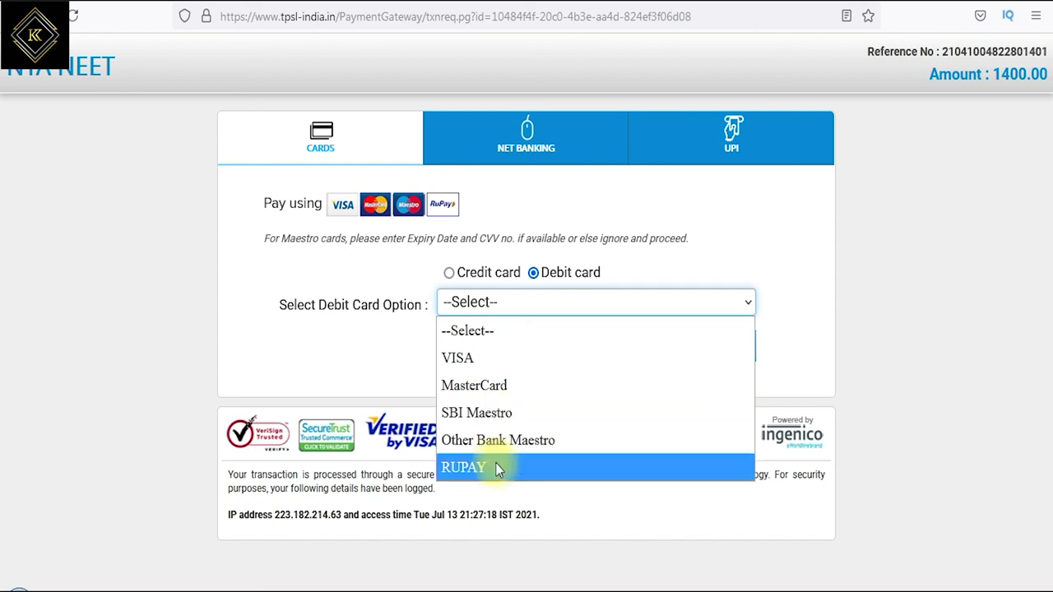
left_click(484, 360)
- Set the card expiry date to month 08 and year 2024
left_click_drag(281, 342, 341, 344)
left_click_drag(311, 381, 376, 381)
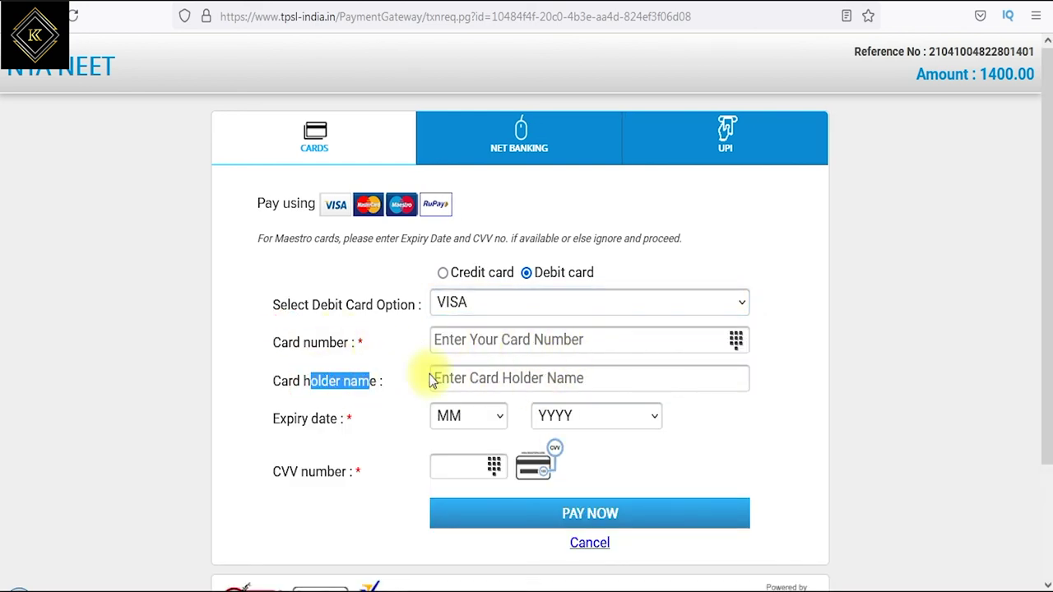
left_click_drag(294, 419, 354, 419)
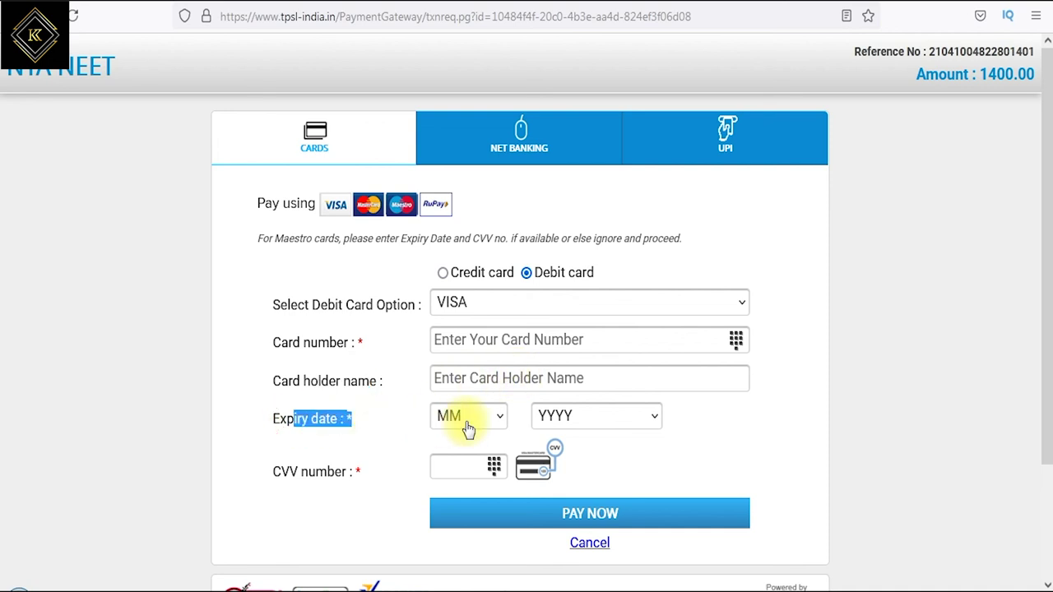
left_click(466, 420)
left_click(466, 280)
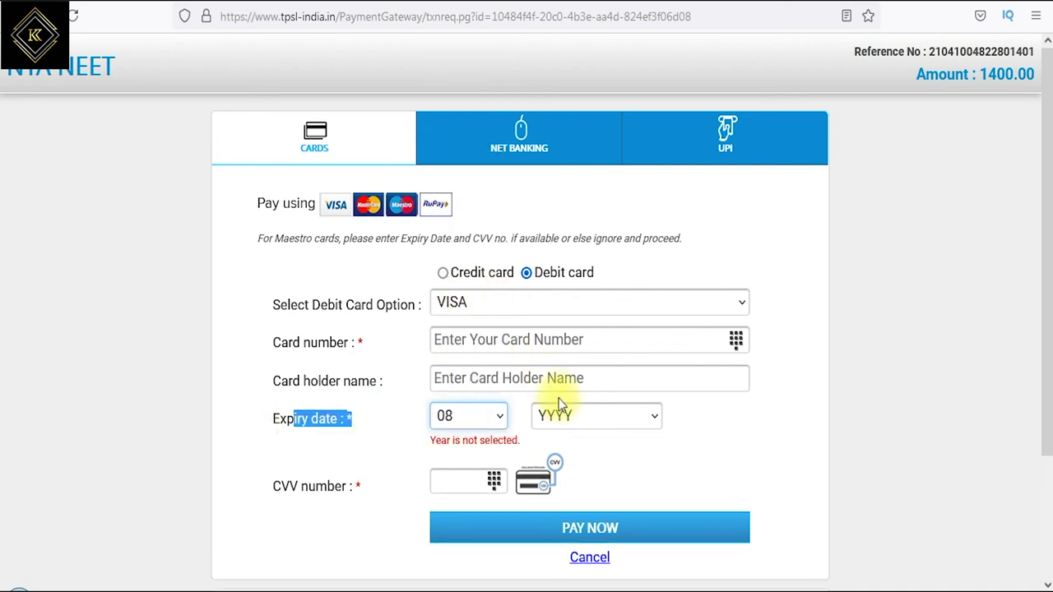
left_click(566, 419)
left_click(564, 299)
- Enter the card's CVV number
left_click_drag(286, 475, 470, 472)
left_click(465, 469)
mouse_move(540, 433)
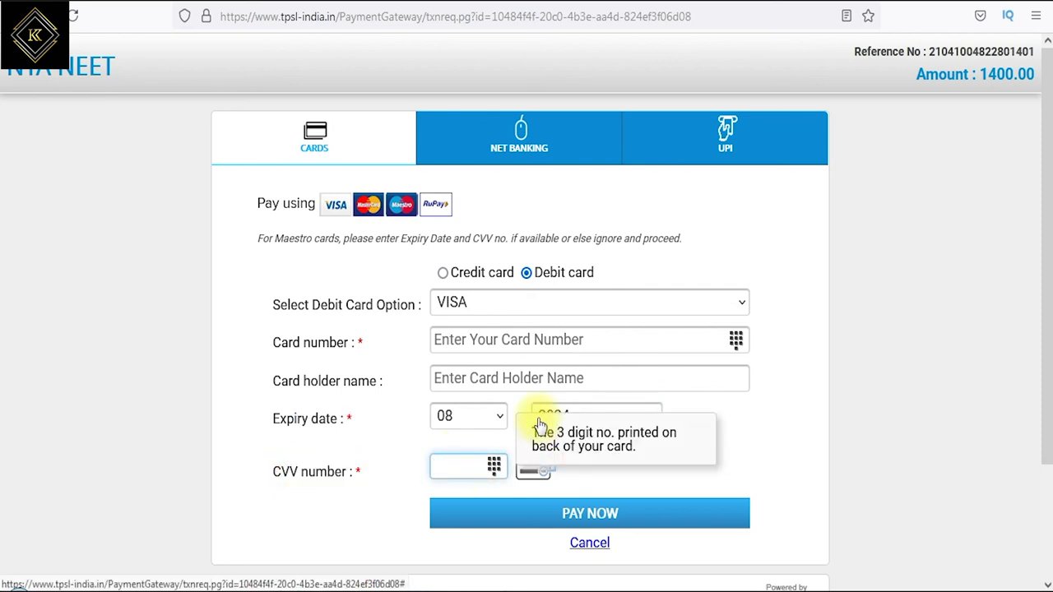
left_click(387, 513)
mouse_move(552, 464)
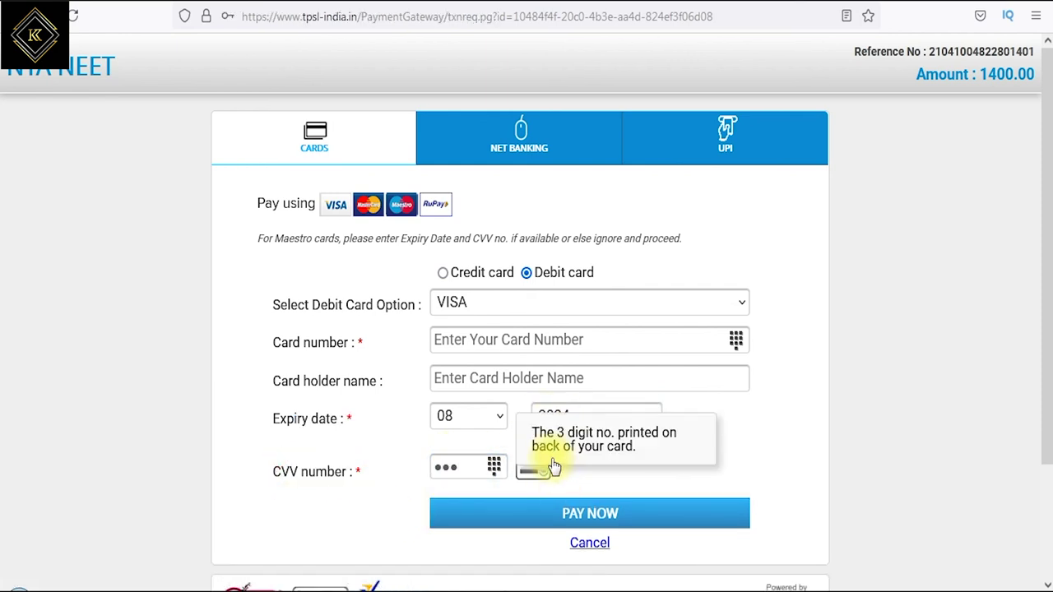